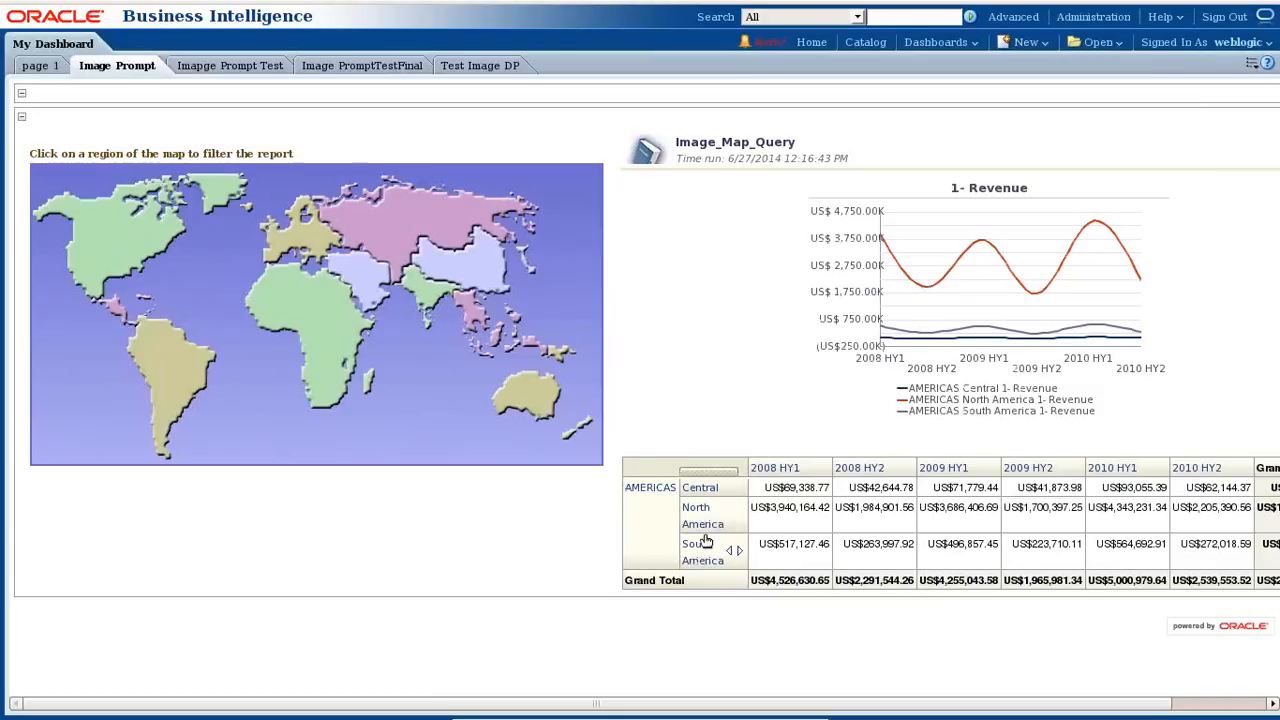
- Filter the dashboard report to the Asia Pacific region using the map, and review the Image Prompt steps slide in PowerPoint
left_click(425, 291)
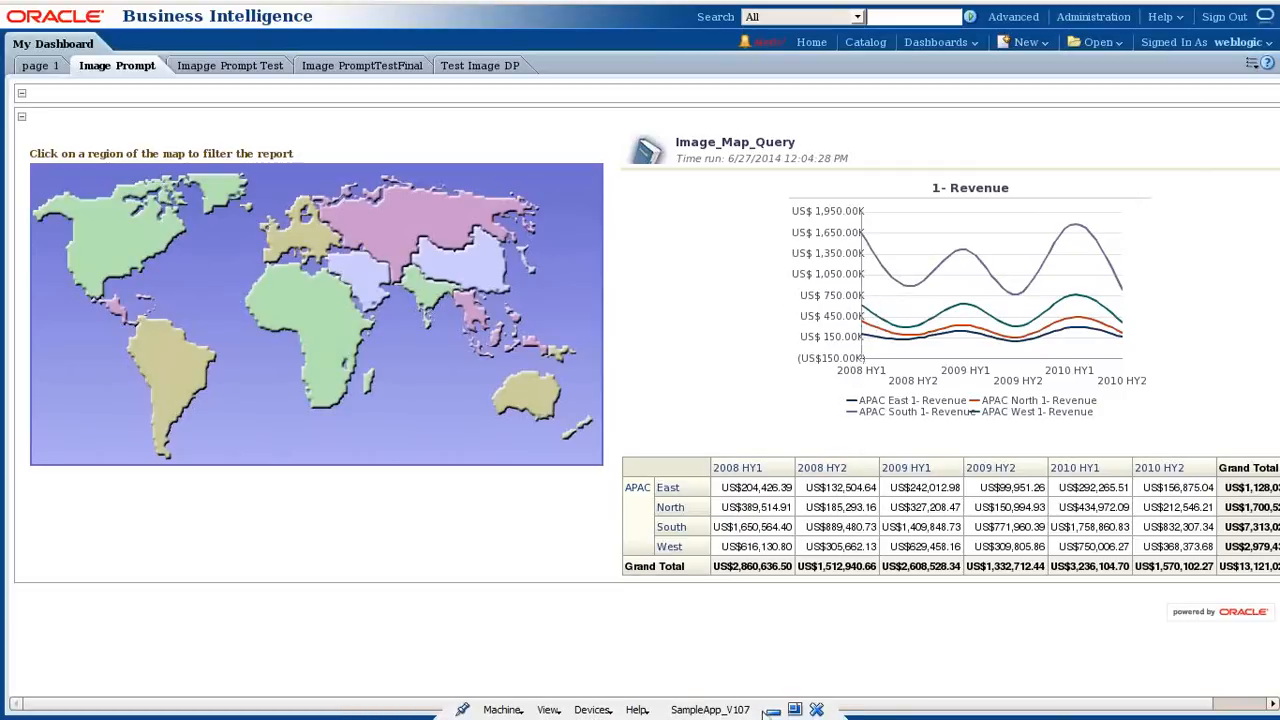
left_click(773, 711)
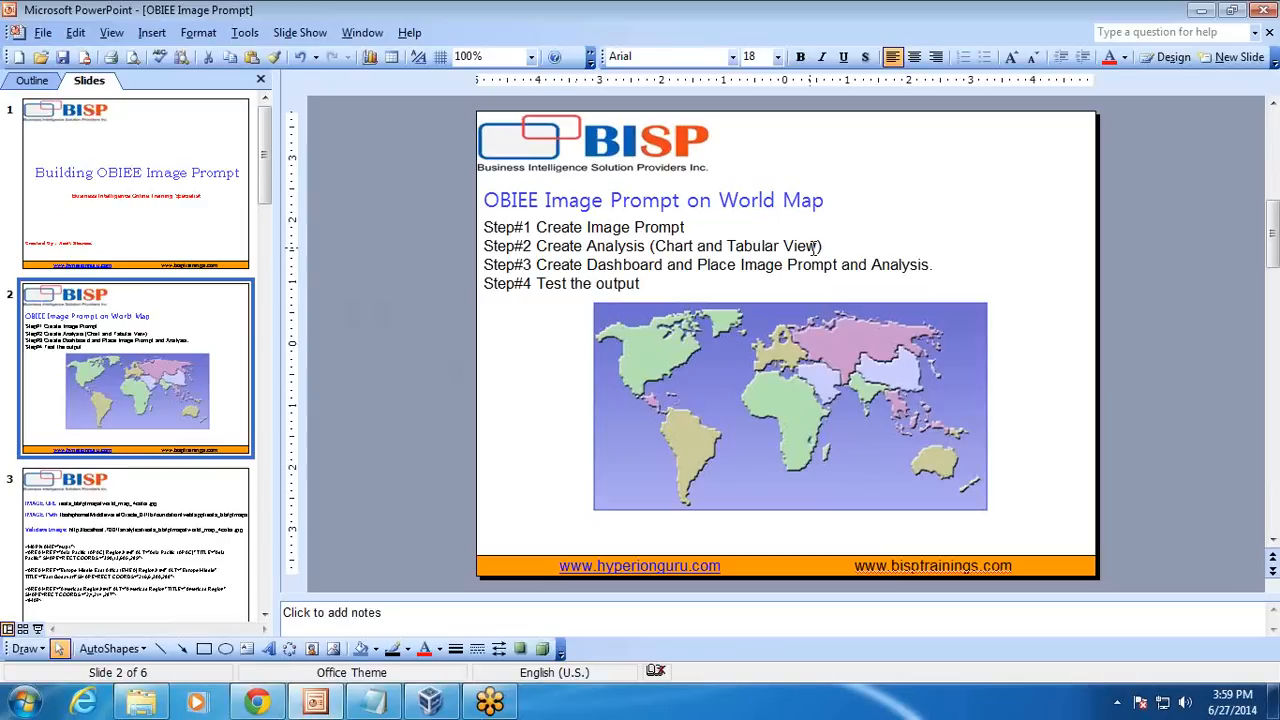
key("shift+F5")
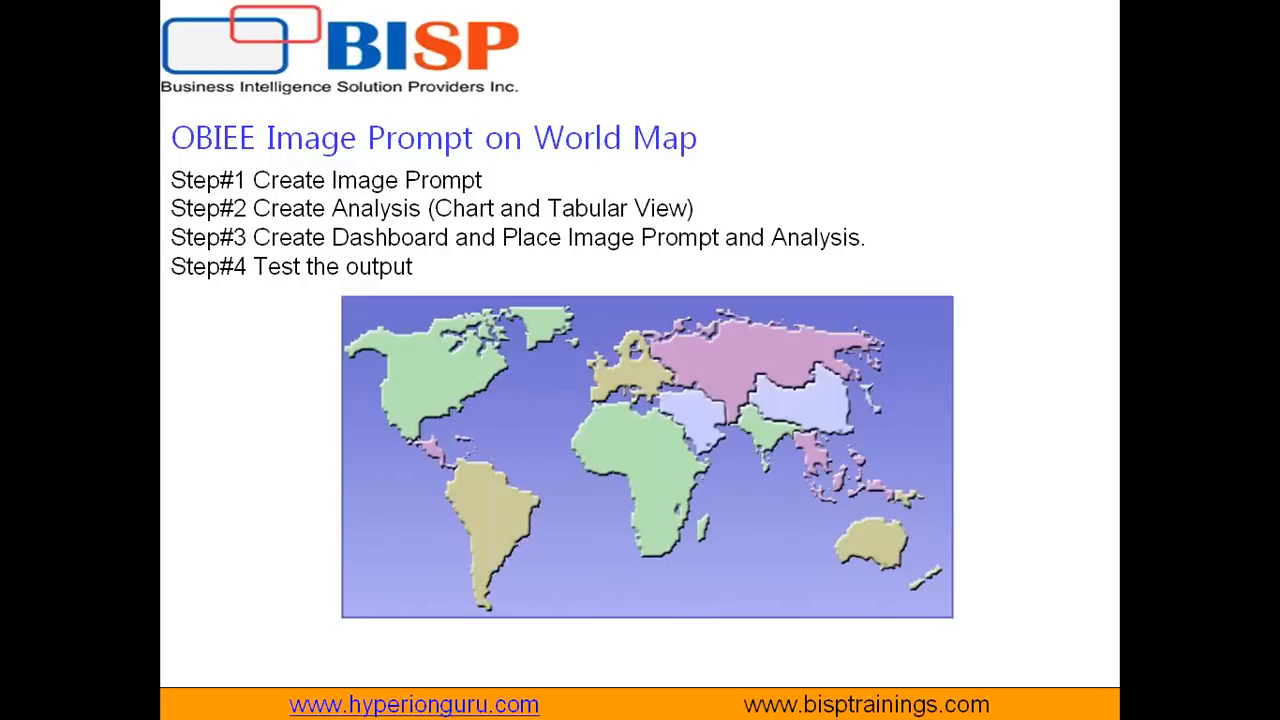
key("Escape")
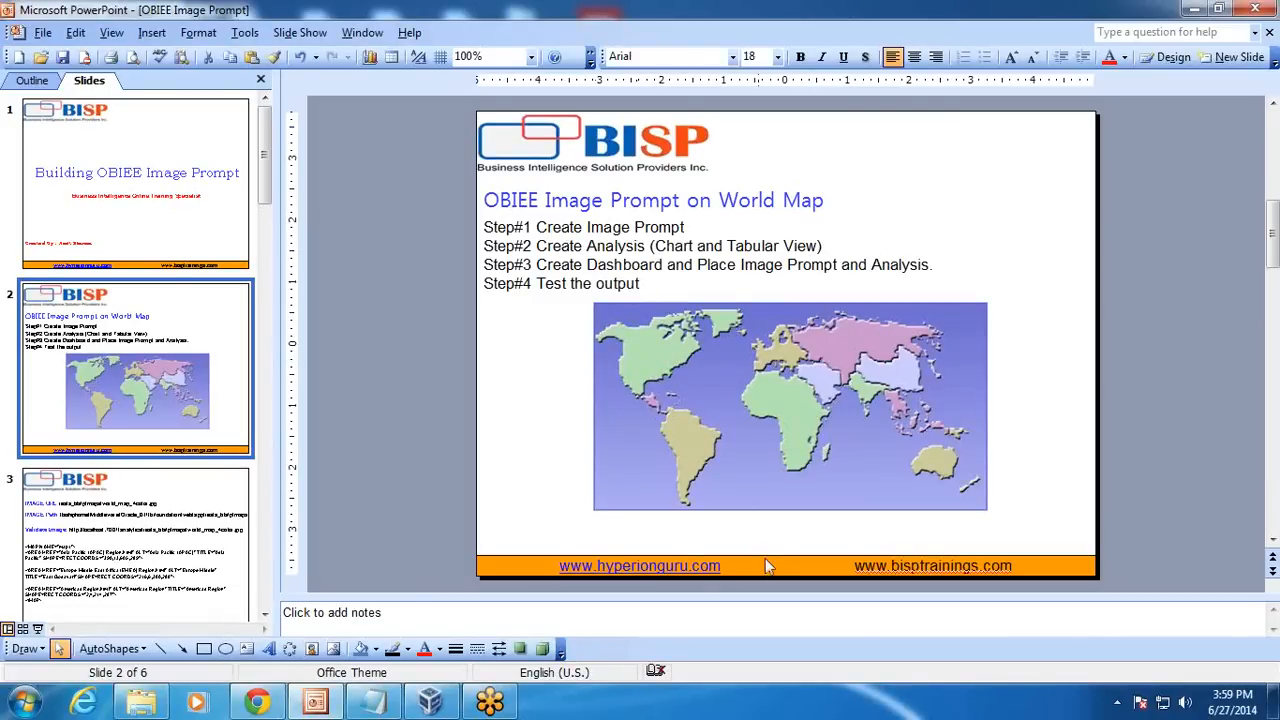
left_click(430, 702)
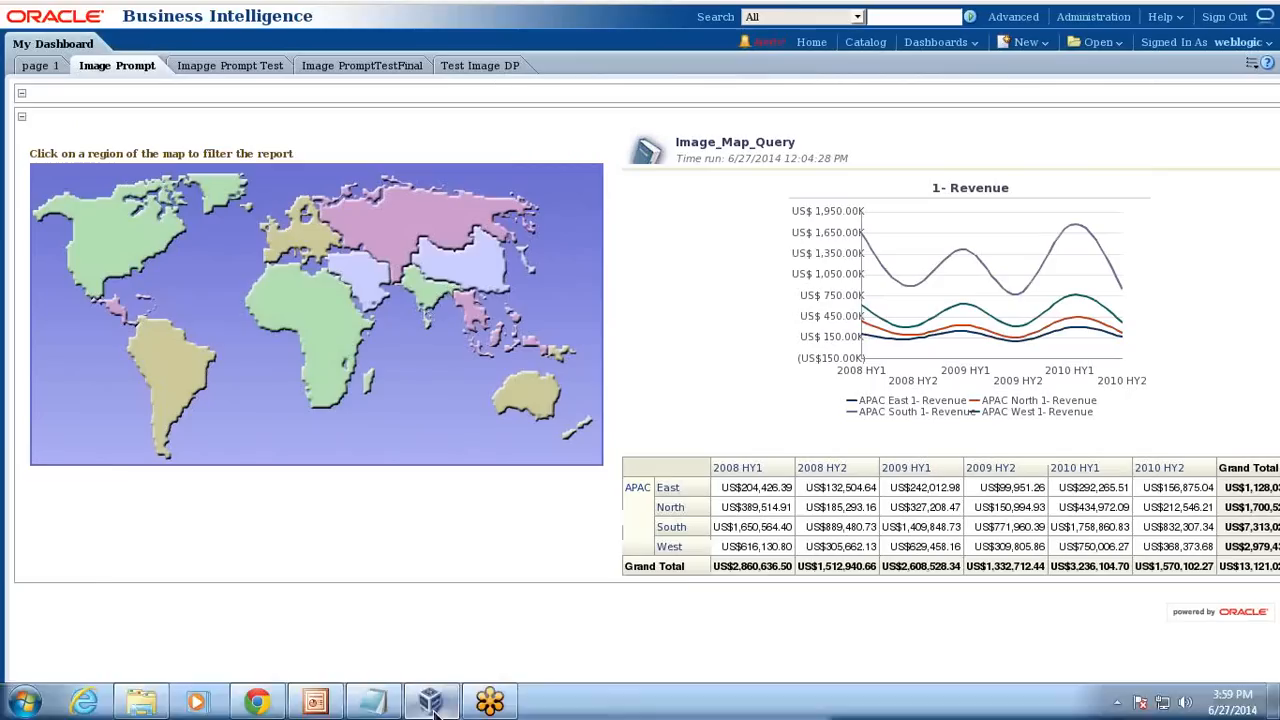
left_click(1035, 44)
left_click(1035, 88)
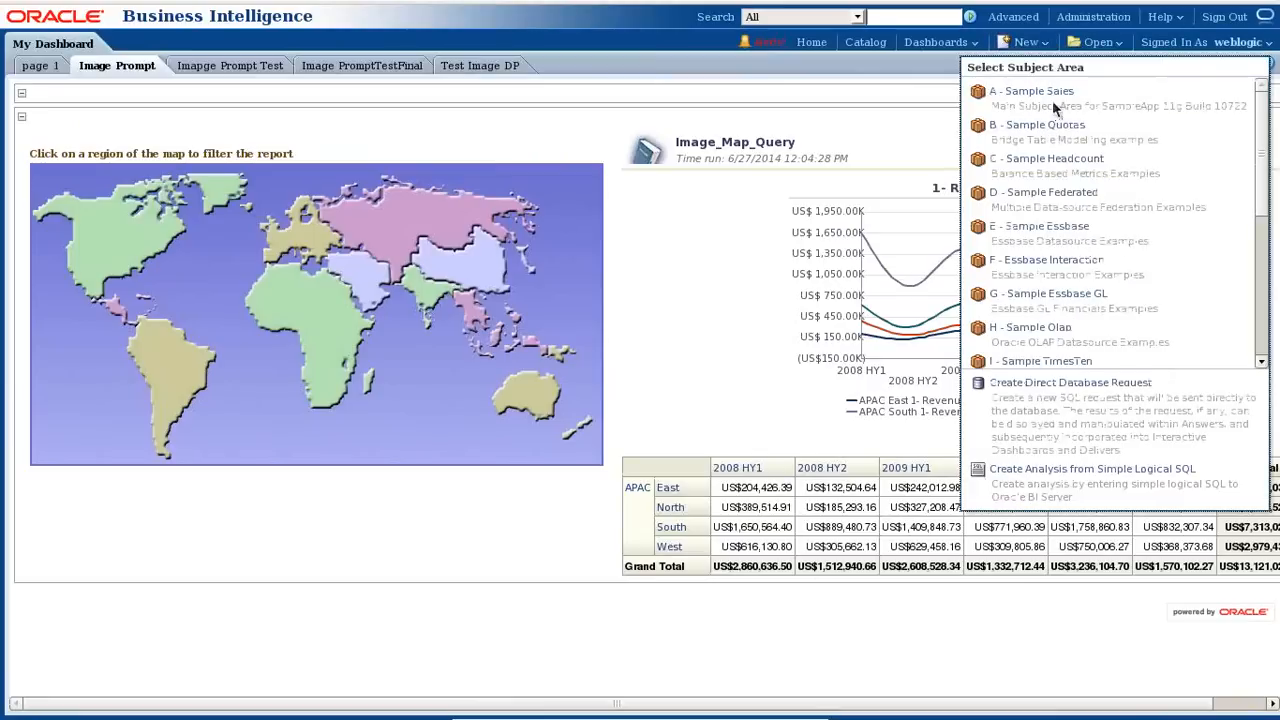
left_click(1040, 95)
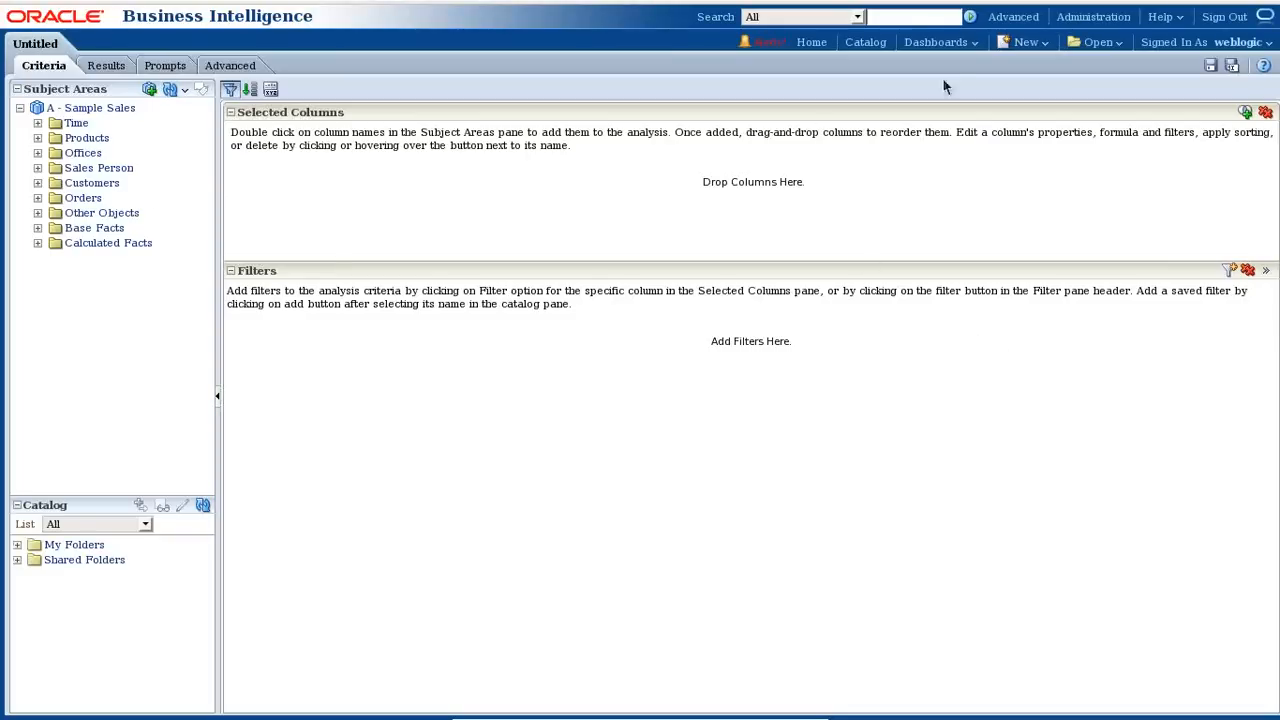
- Create a dashboard prompt on the A - Sample Sales subject area and start adding an image prompt to it
left_click(1030, 42)
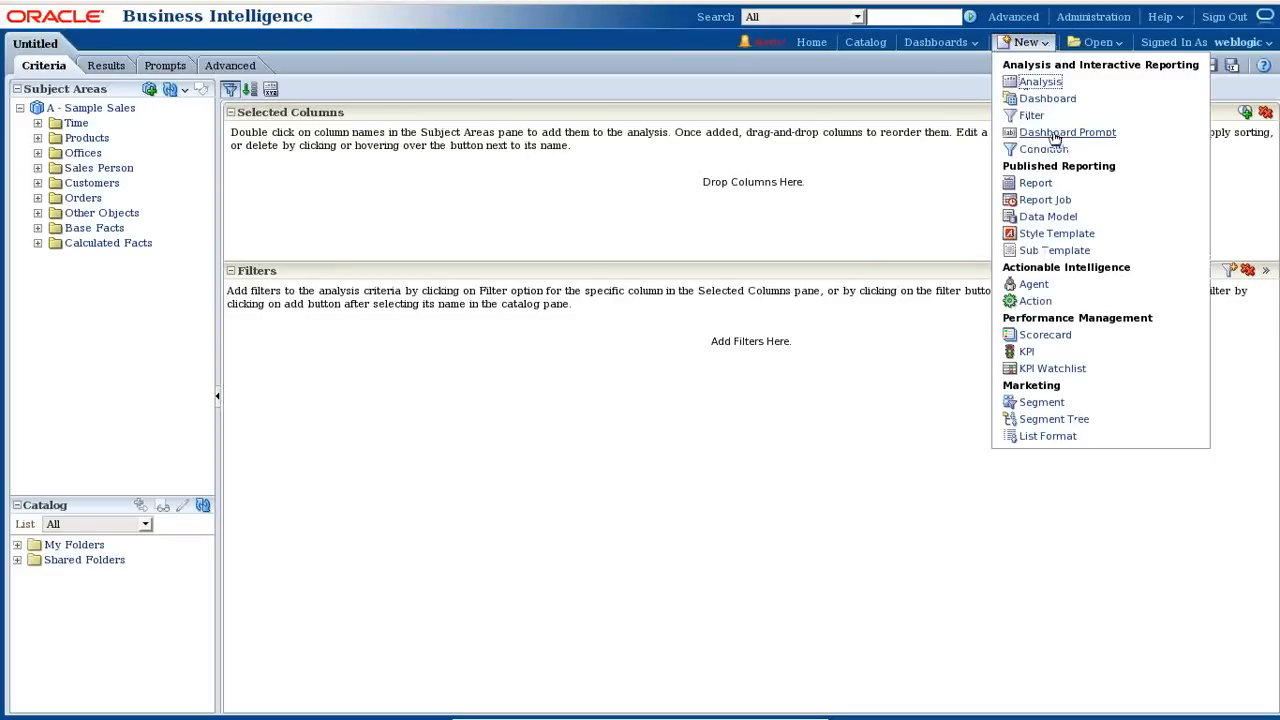
left_click(1054, 140)
left_click(1053, 148)
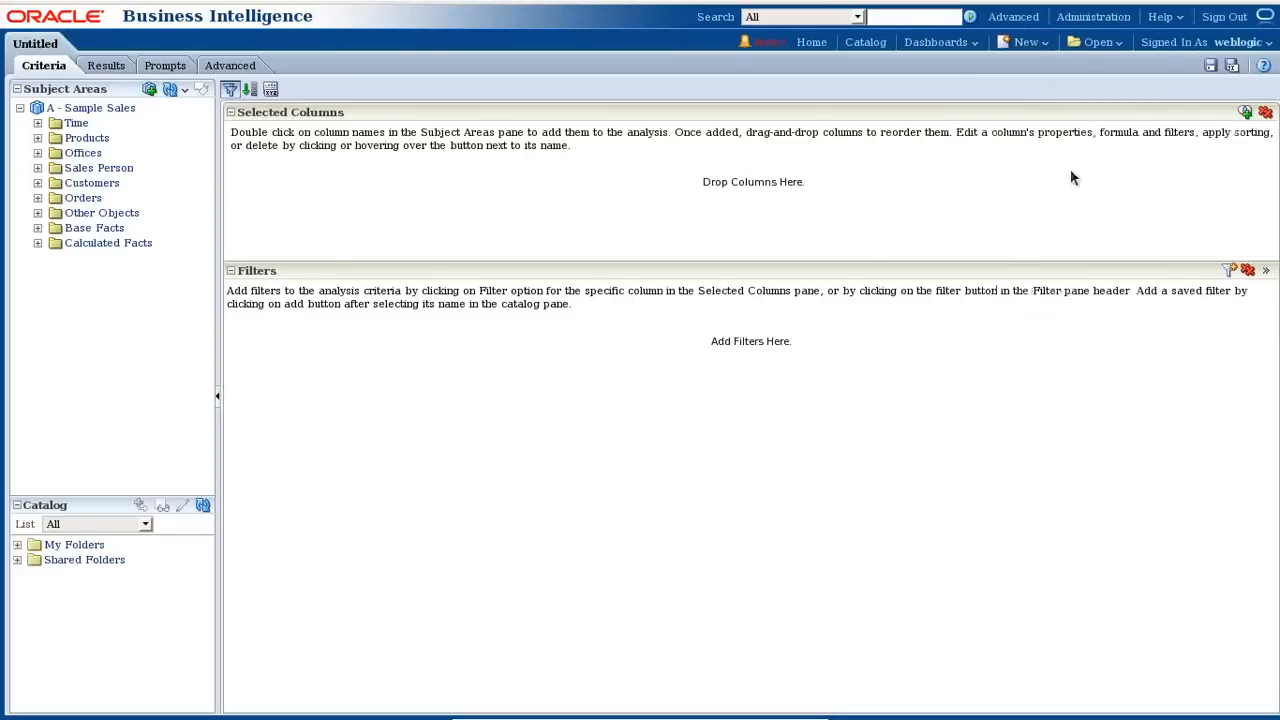
left_click(1111, 124)
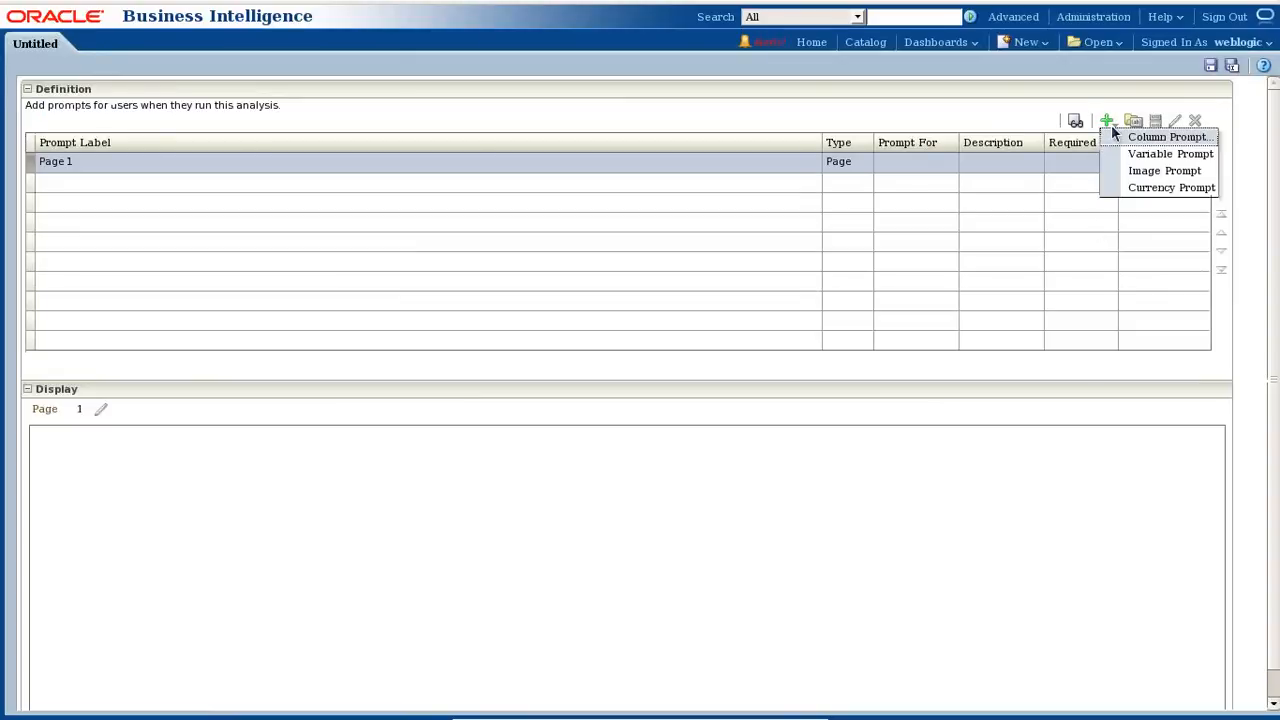
left_click(1138, 174)
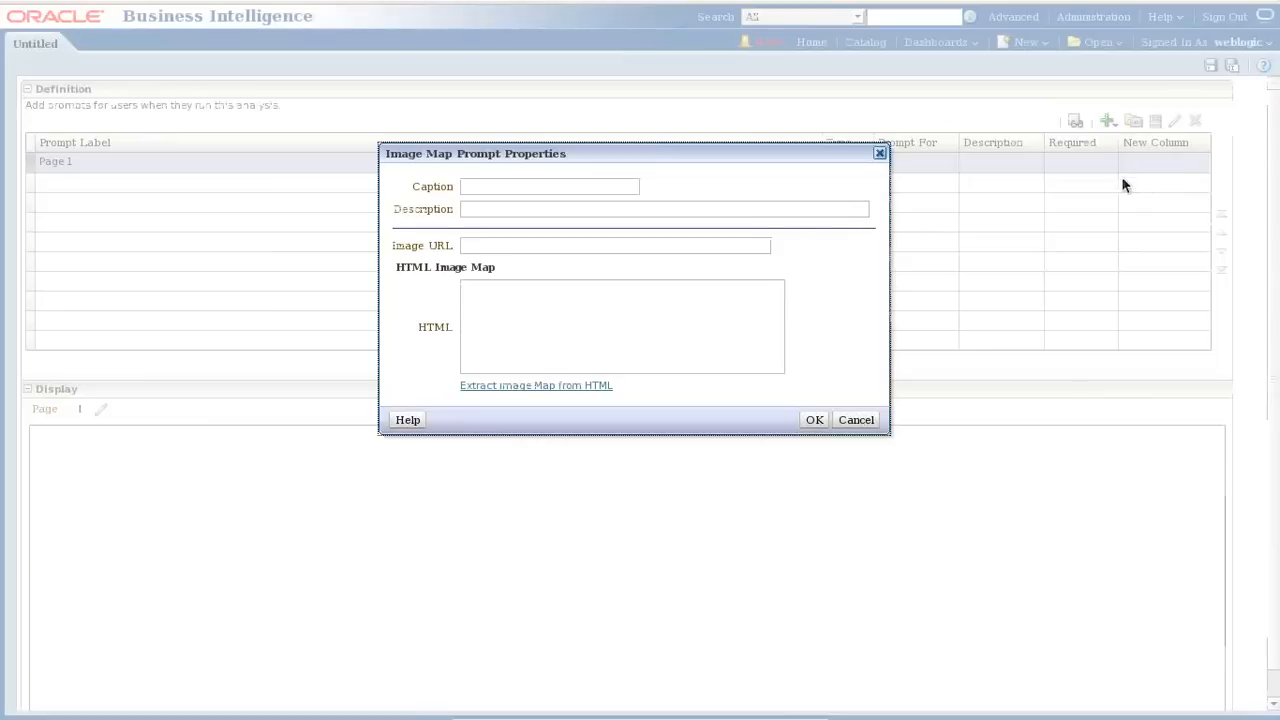
- Enter DP Map World as the image prompt's caption
left_click(515, 187)
type("Map")
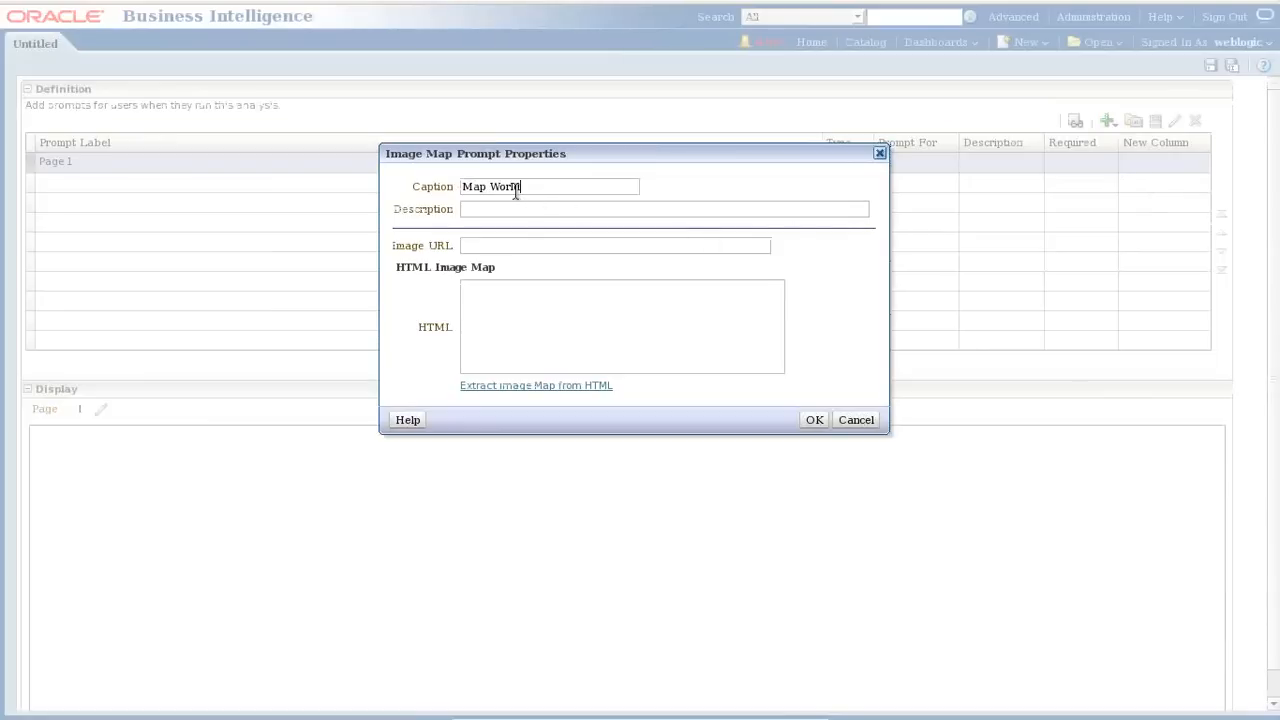
type(" World")
key("Home")
type("DP")
- Copy res/s_blafp/maps/world_map_4color.jpg from slide 3 in PowerPoint and paste it as the image prompt's Image URL
left_click(502, 245)
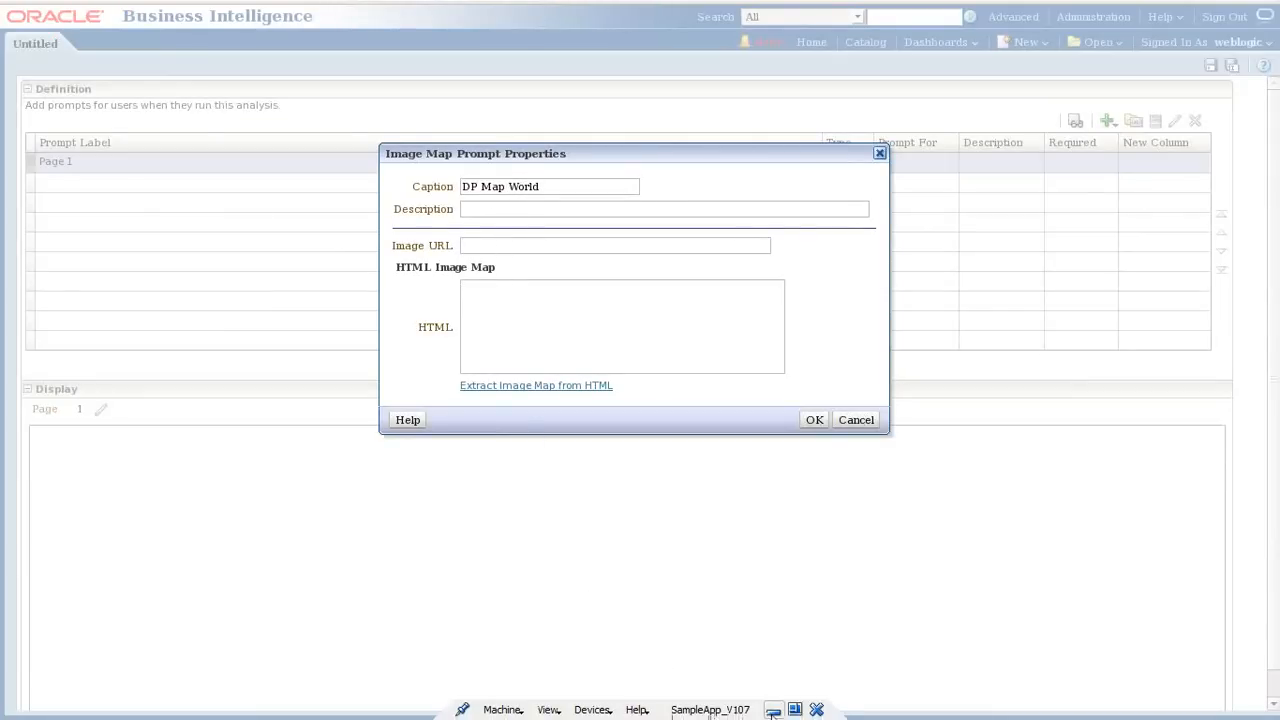
left_click(770, 712)
left_click(120, 503)
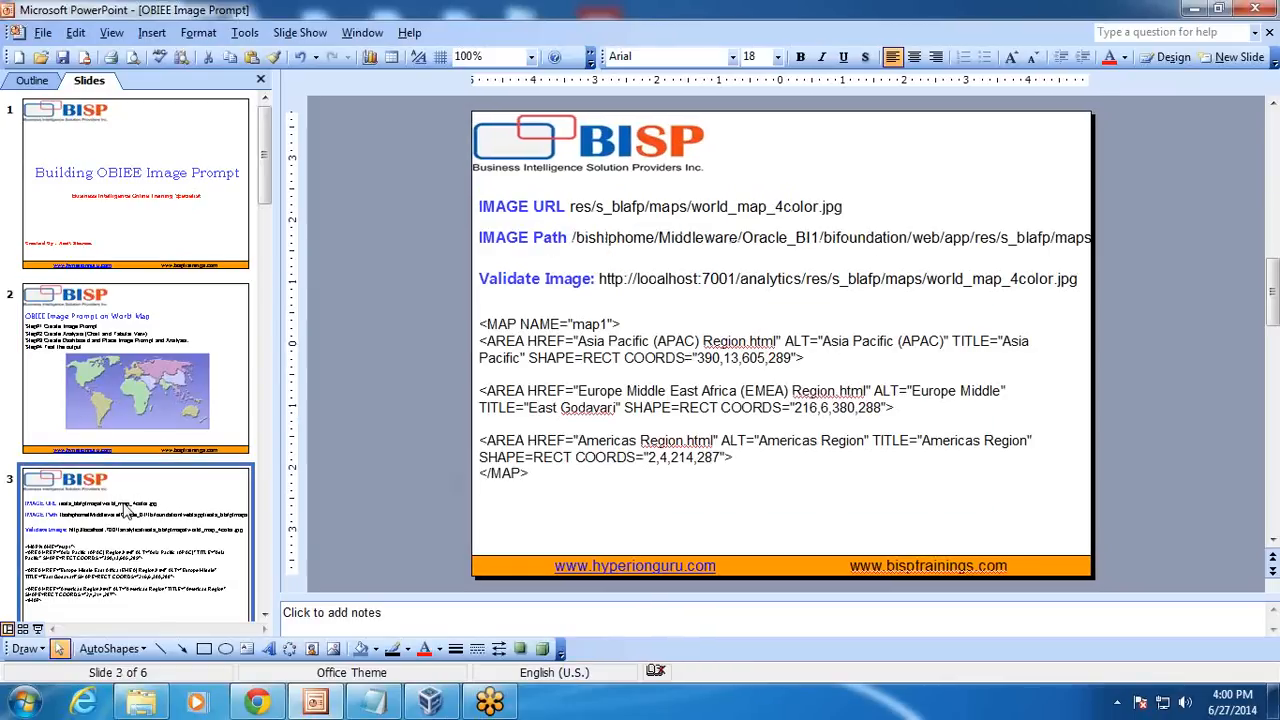
triple_click(847, 208)
left_click(898, 216)
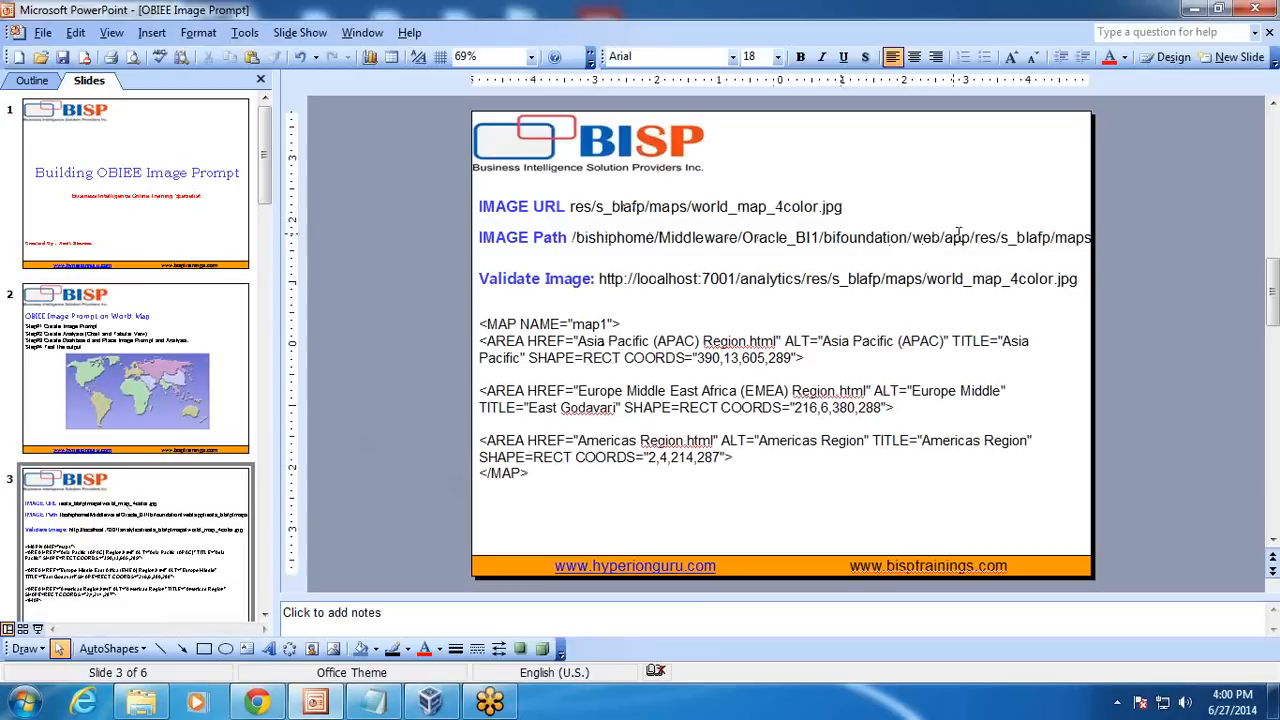
left_click(570, 206)
left_click_drag(570, 206, 845, 212)
key("ctrl+c")
left_click(430, 702)
left_click(541, 244)
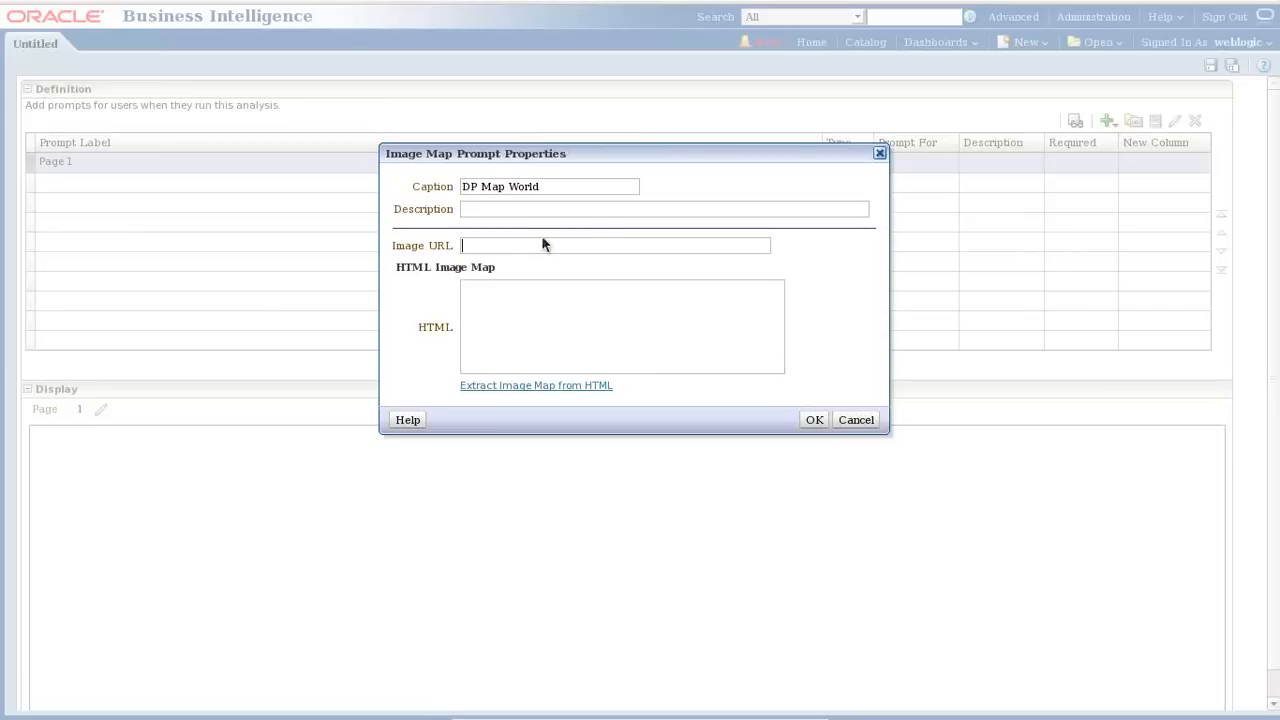
key("ctrl+v")
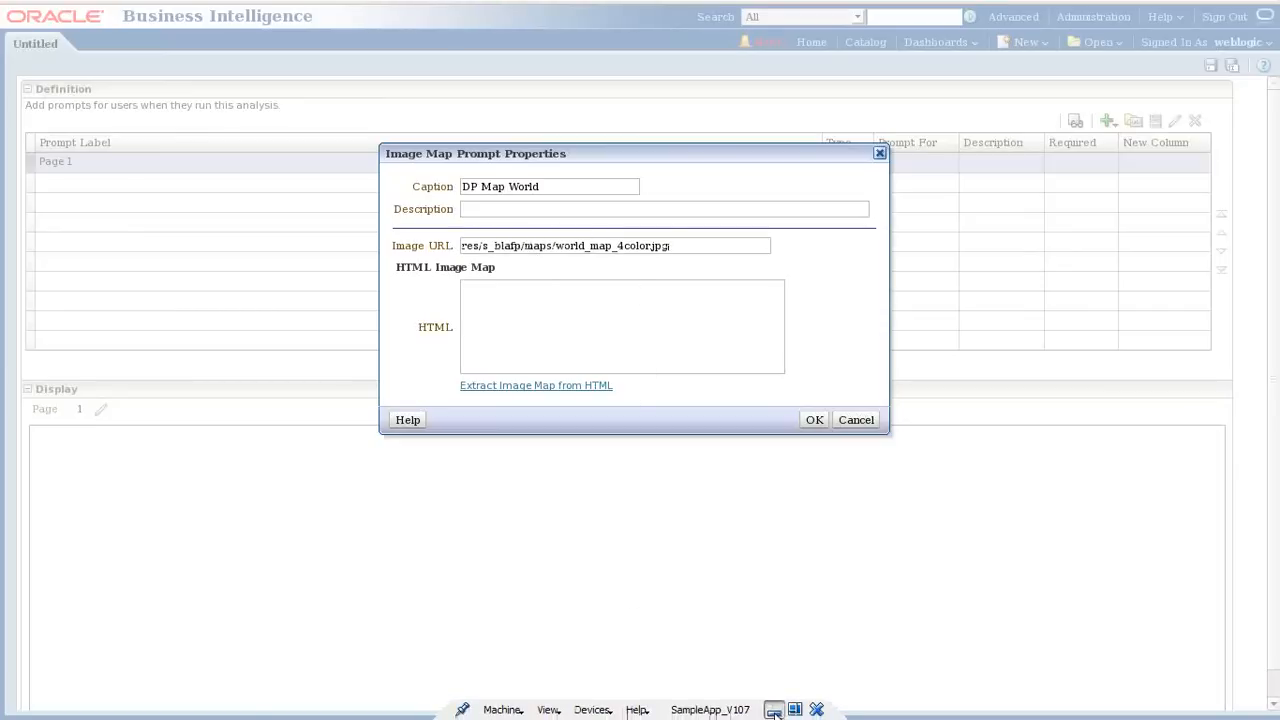
- Copy the image path /bishiphome/Middleware/Oracle_BI1/bifoundation/web/app/res/s_blafp/maps from the PowerPoint slide and return to the SampleApp virtual machine
left_click(775, 712)
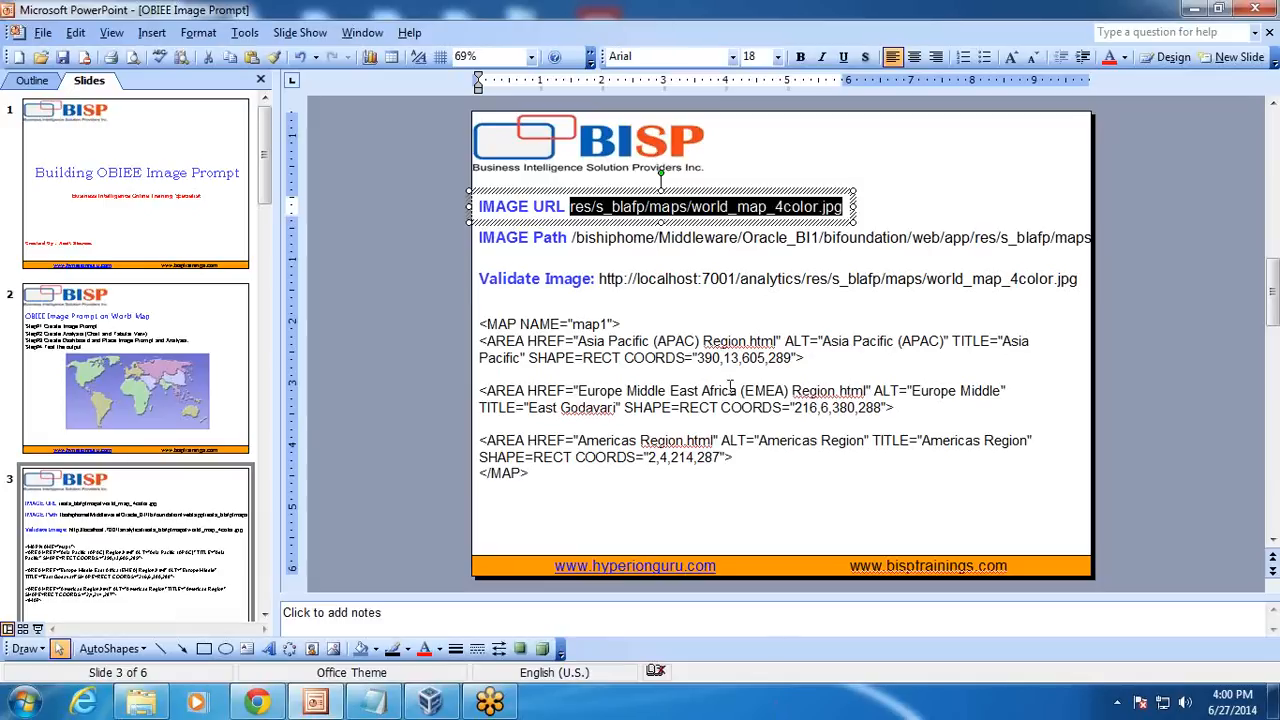
double_click(573, 241)
key("Left")
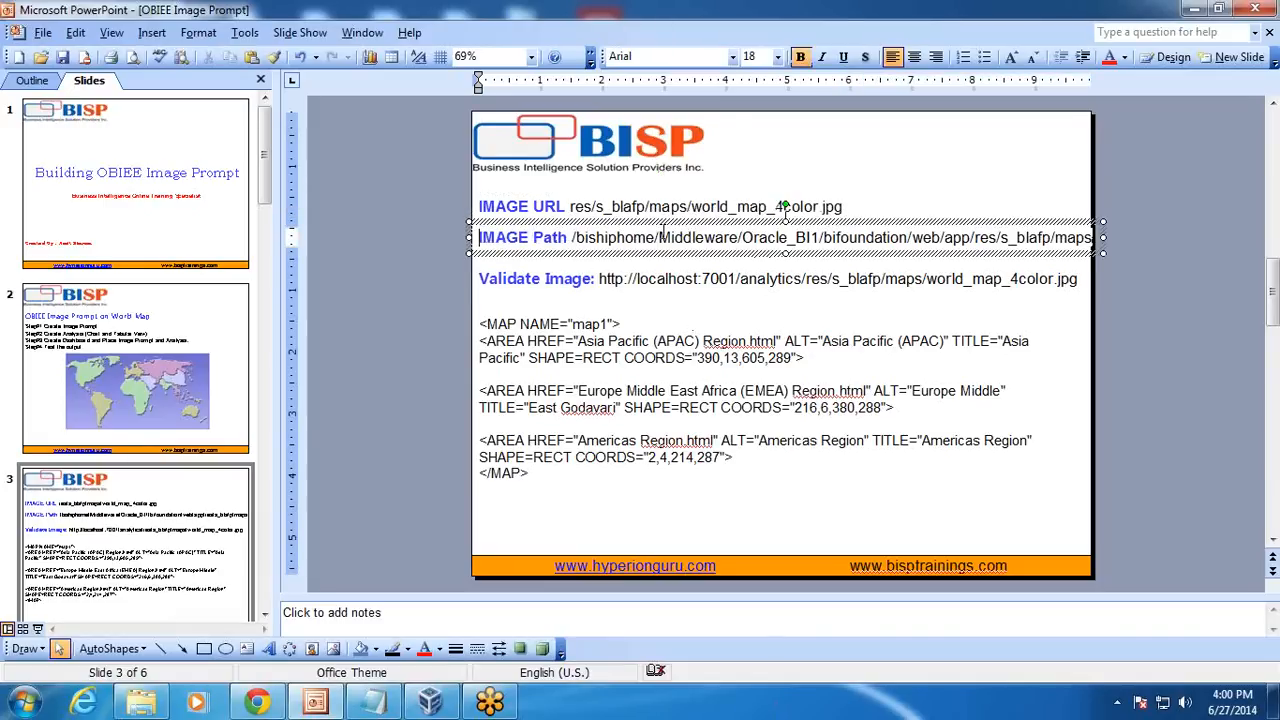
key("shift+End")
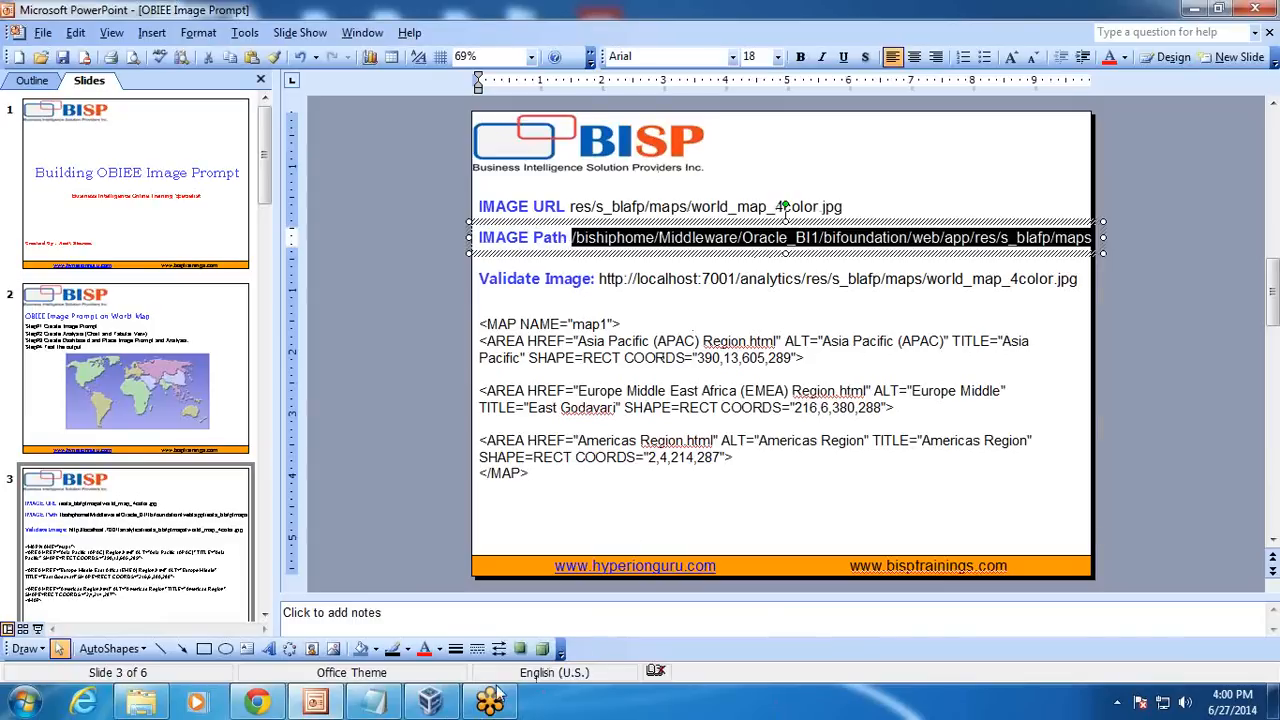
left_click(430, 703)
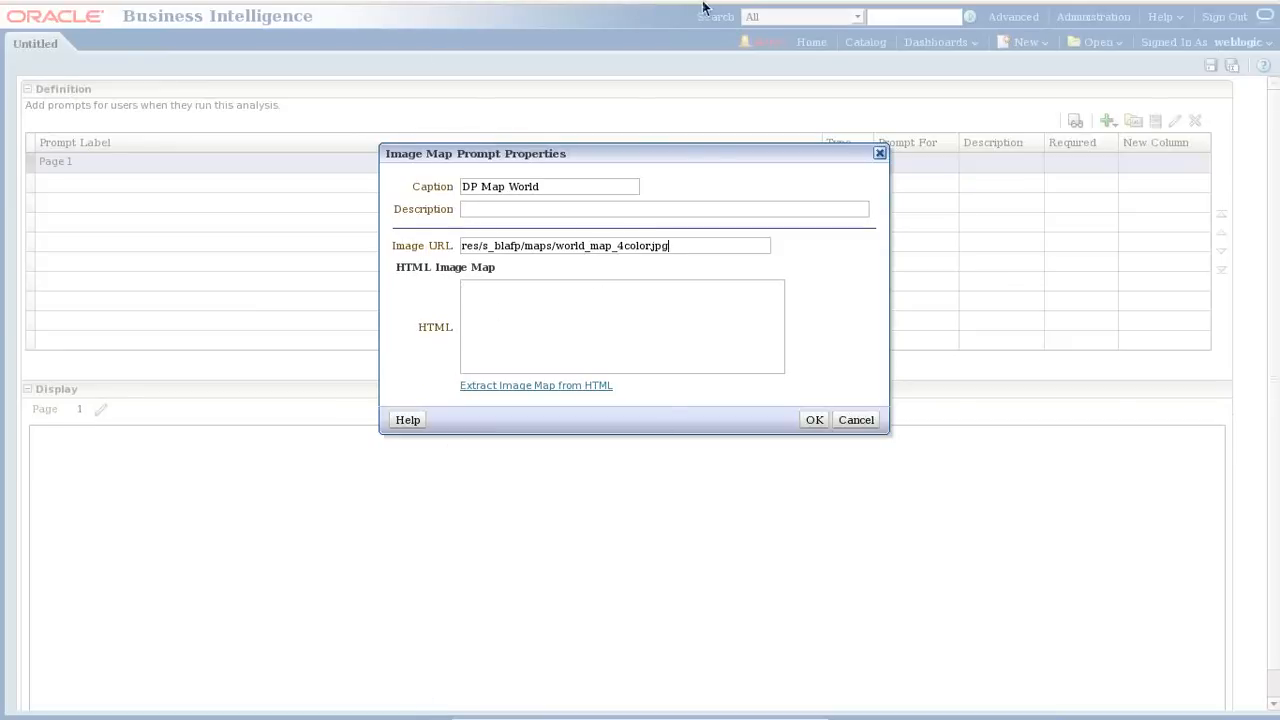
- Minimize the browser and open the copied s_blafp/maps folder path as a location in the file manager
mouse_move(700, 7)
key("alt+space")
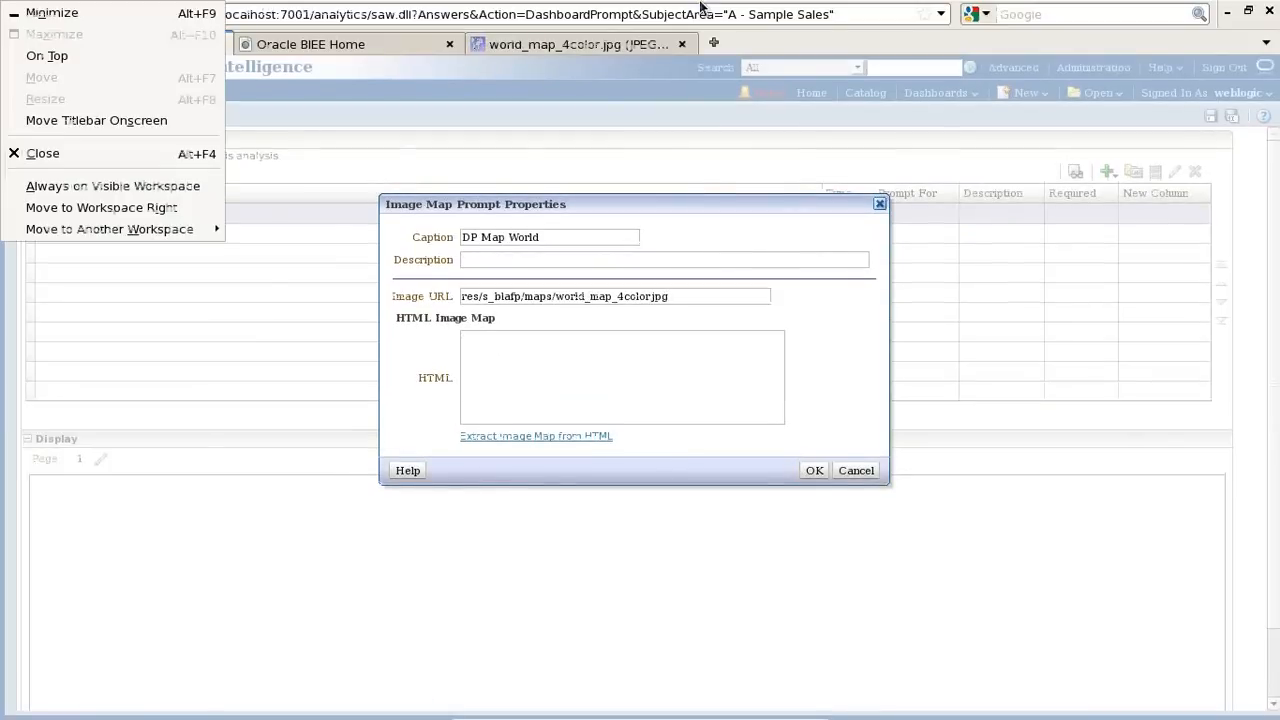
left_click(150, 12)
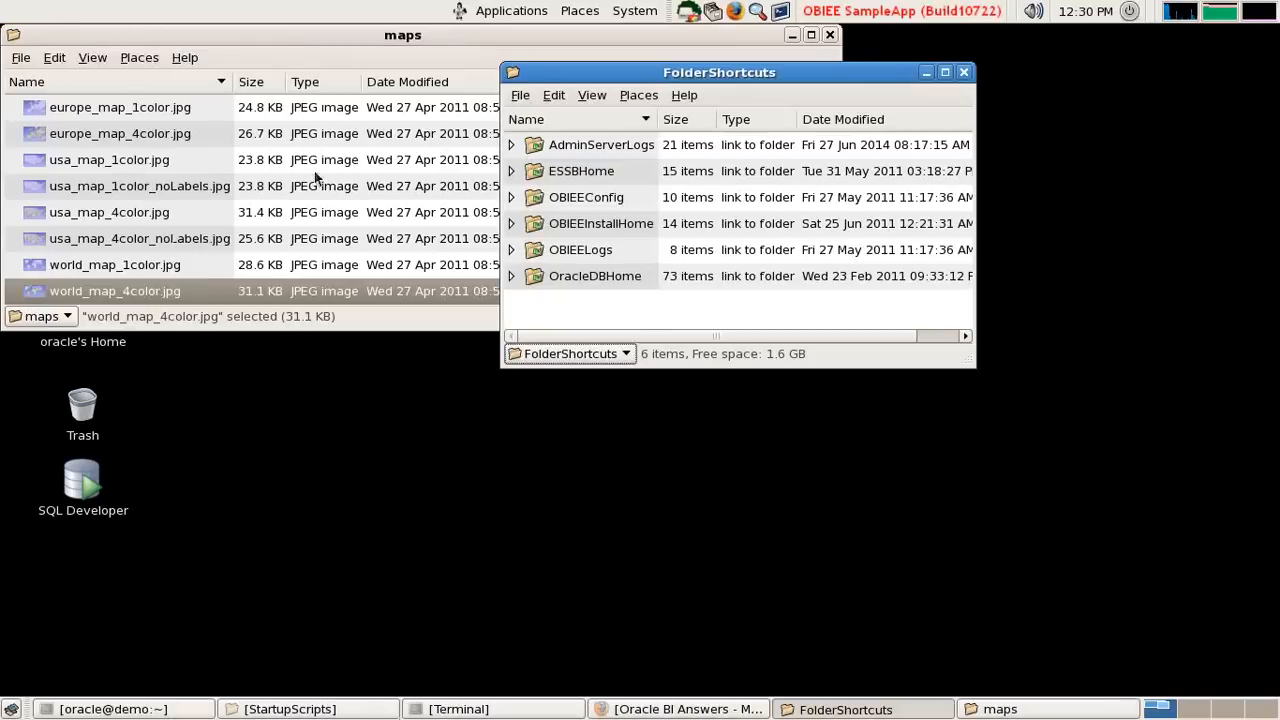
left_click(56, 57)
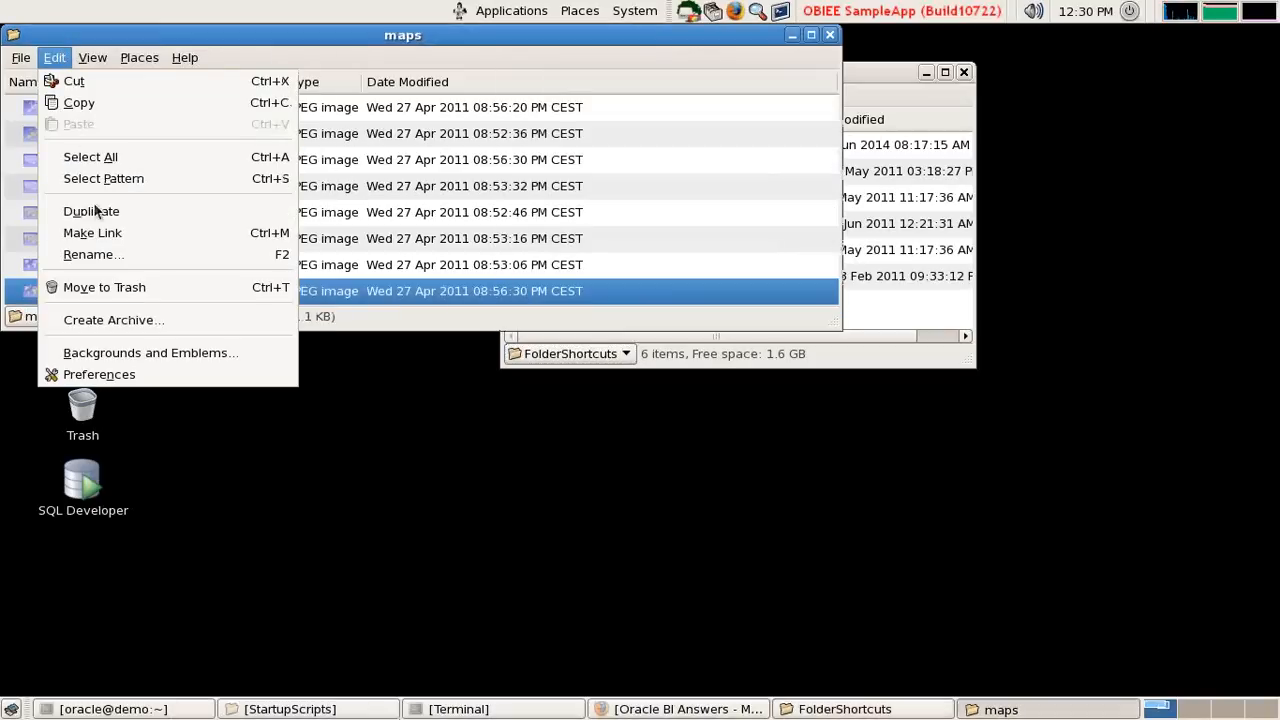
mouse_move(24, 59)
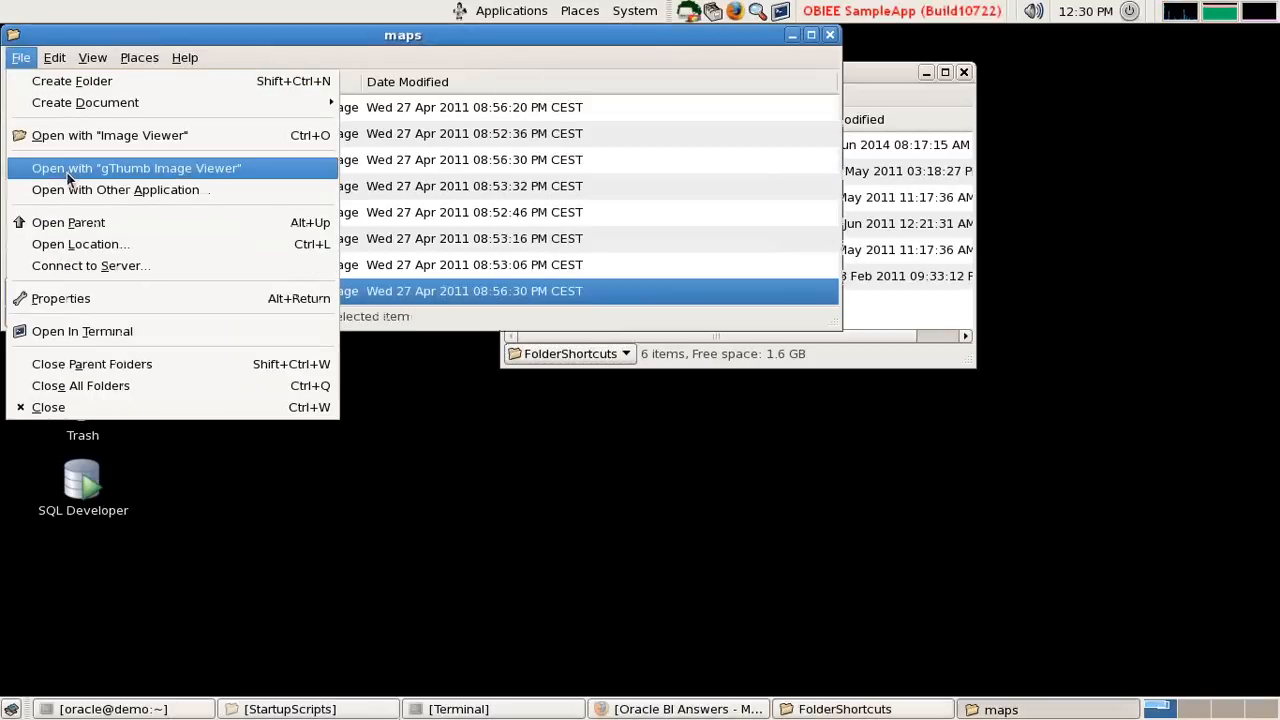
left_click(134, 243)
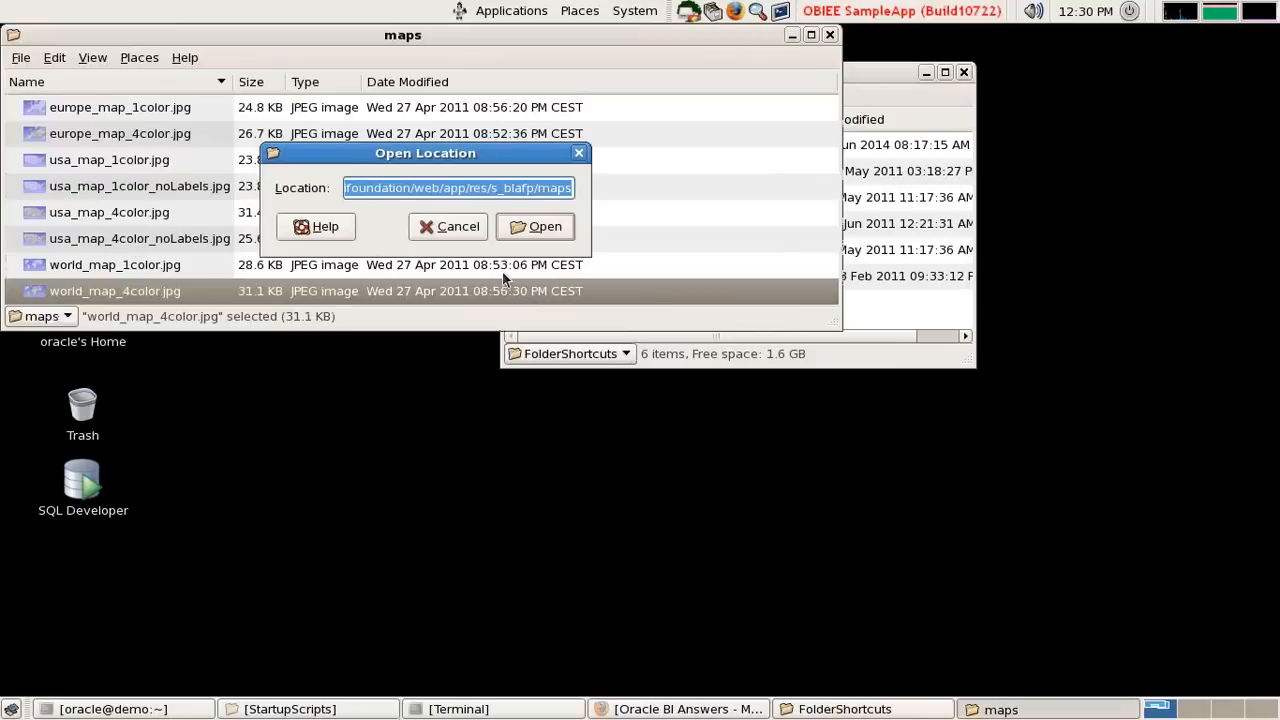
key("ctrl+v")
key("BackSpace")
type("/")
key("Return")
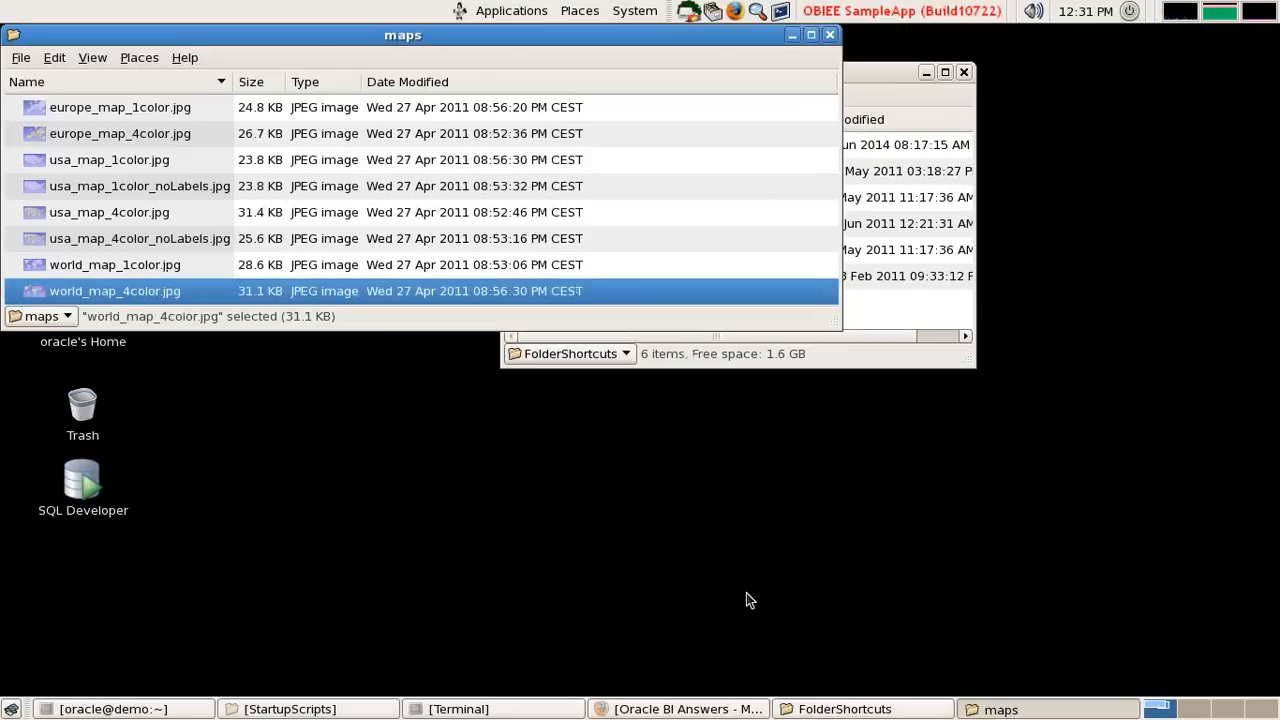
- Copy the Validate Image URL from the PowerPoint slide and return to the SampleApp virtual machine
mouse_move(717, 716)
left_click(773, 709)
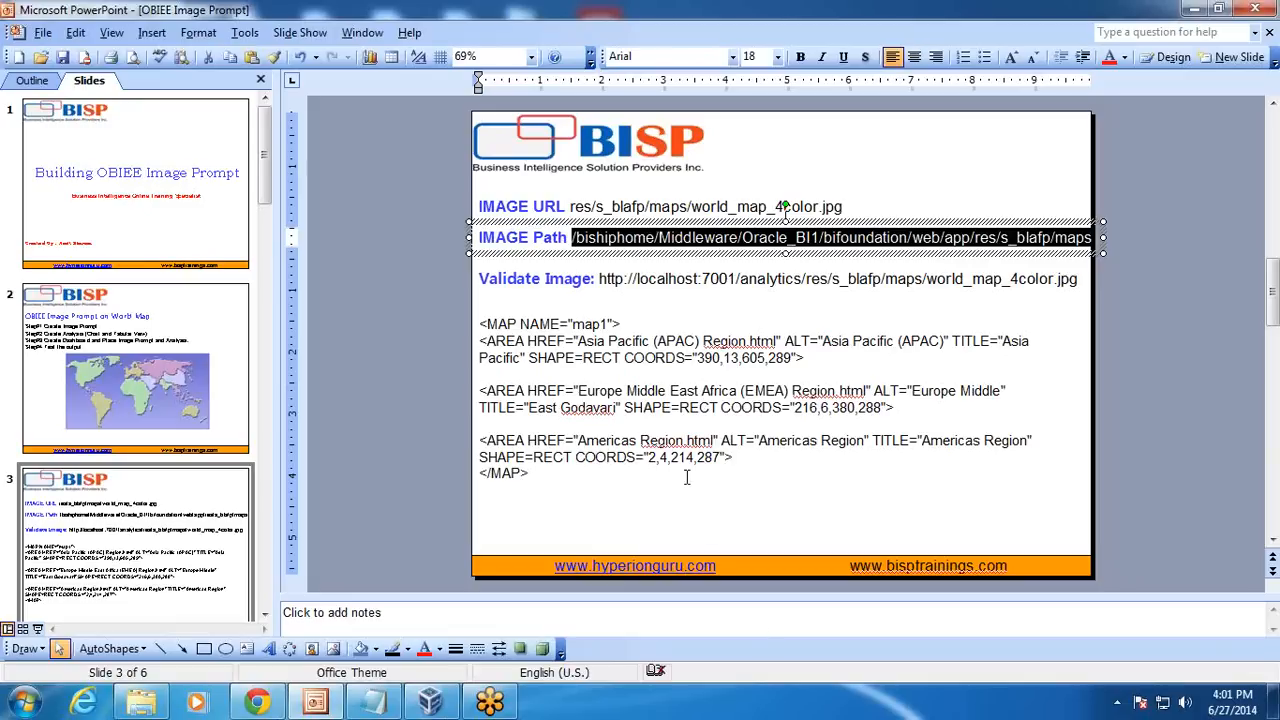
left_click_drag(601, 280, 1077, 279)
key("ctrl+c")
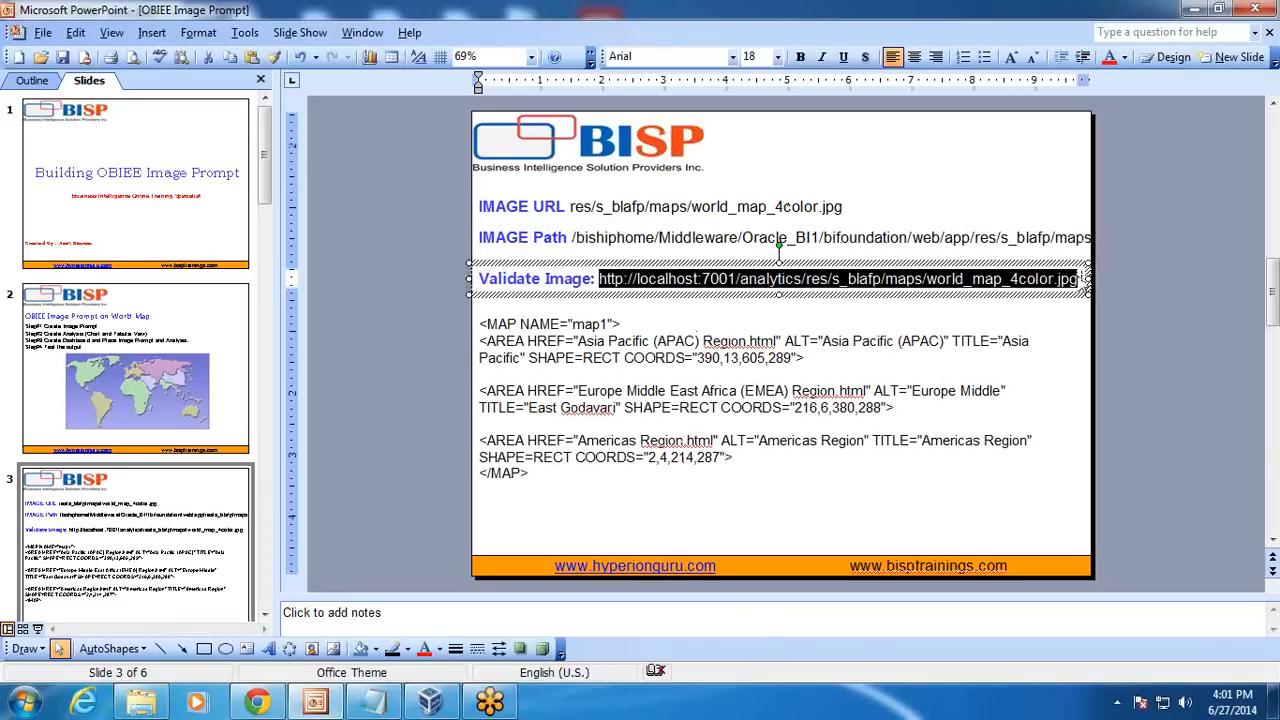
left_click(432, 703)
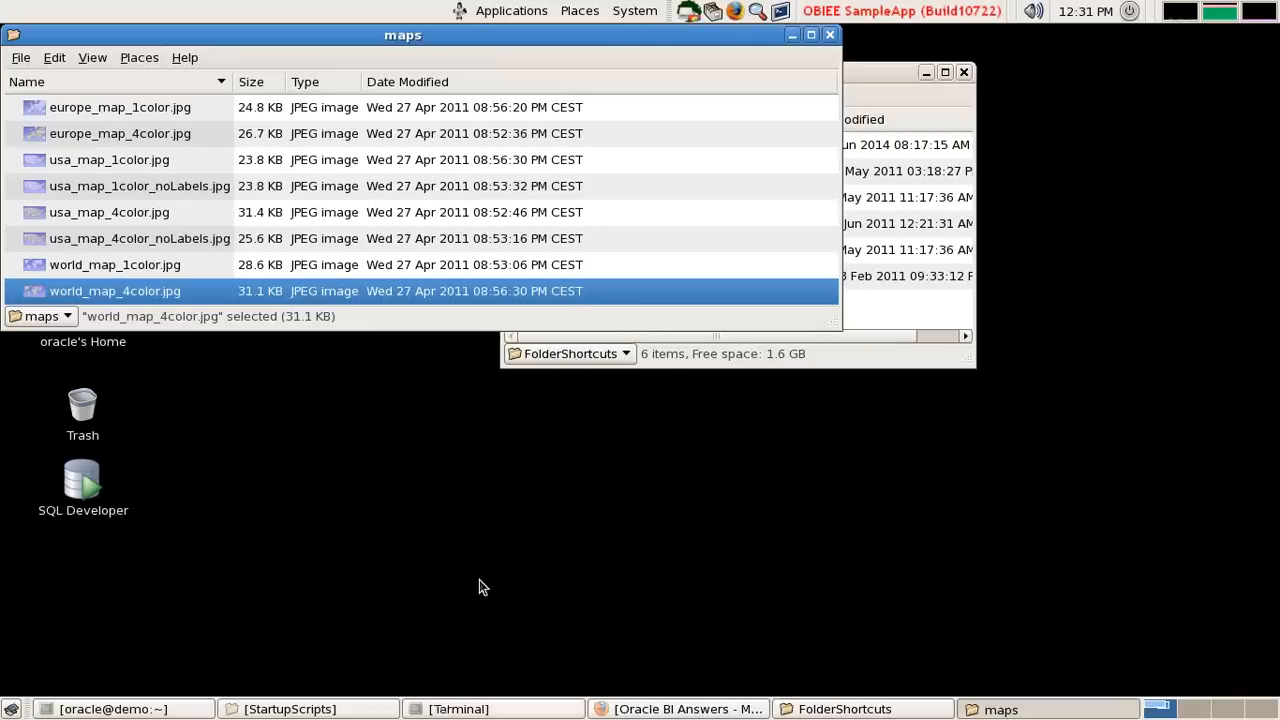
- Restore the browser, close the Image Map Prompt Properties dialog and close the existing world_map_4color.jpg page
left_click(735, 711)
left_click(879, 154)
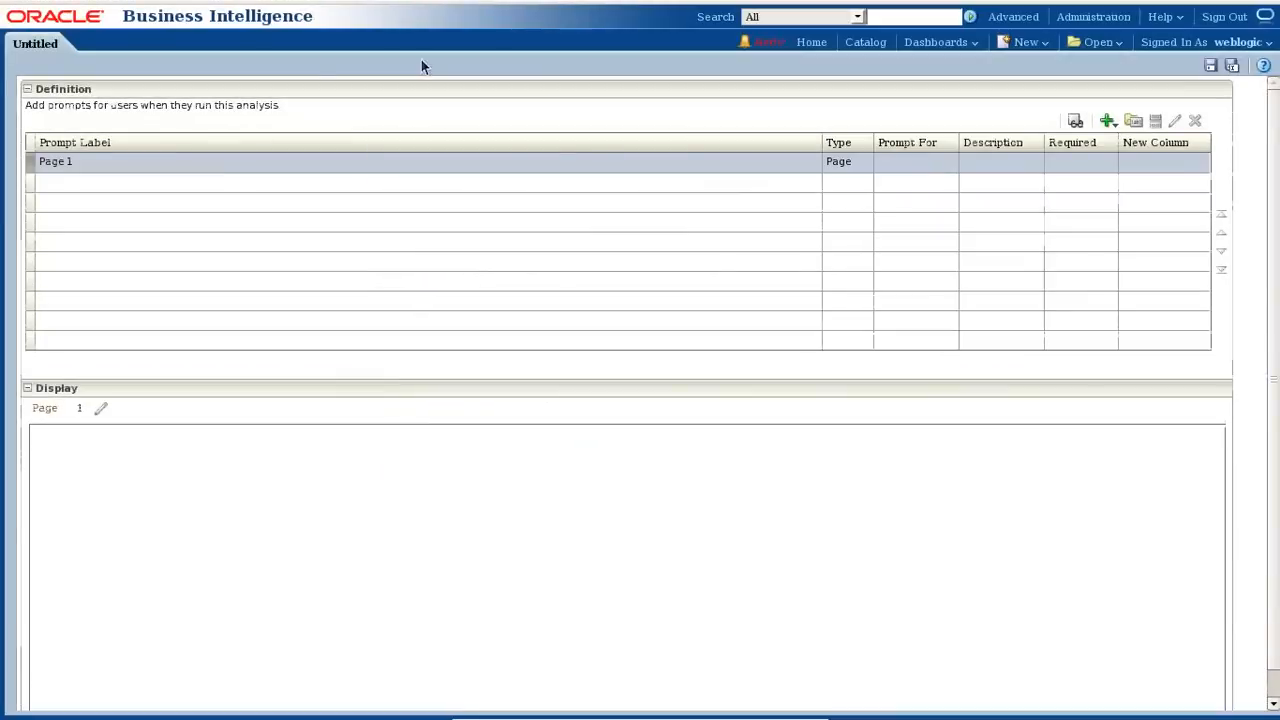
mouse_move(620, 2)
left_click(682, 44)
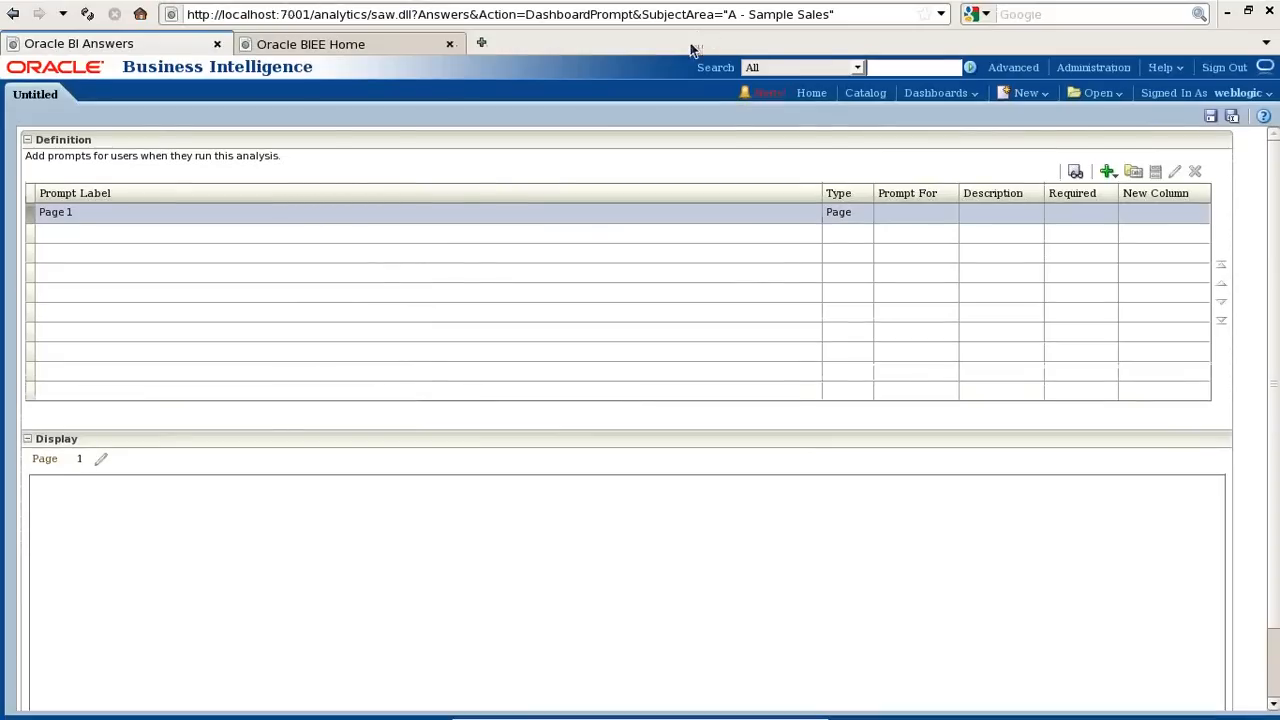
left_click(481, 43)
key("ctrl+v")
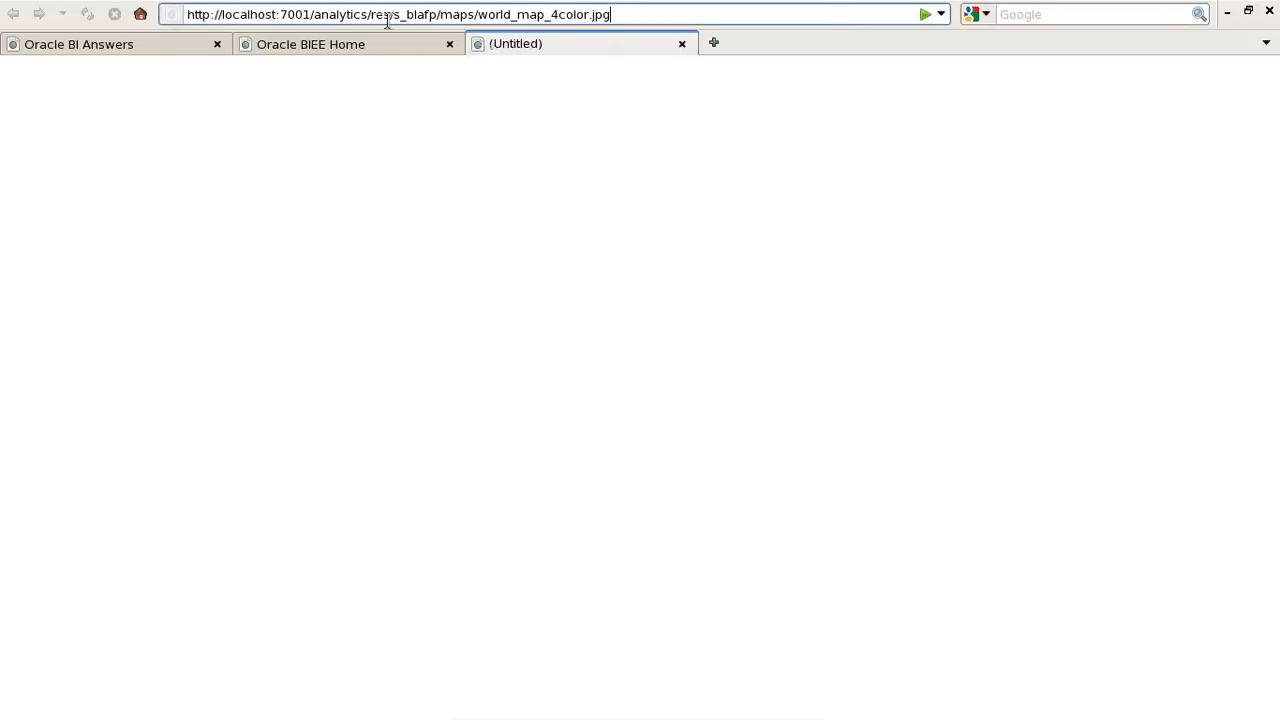
key("Return")
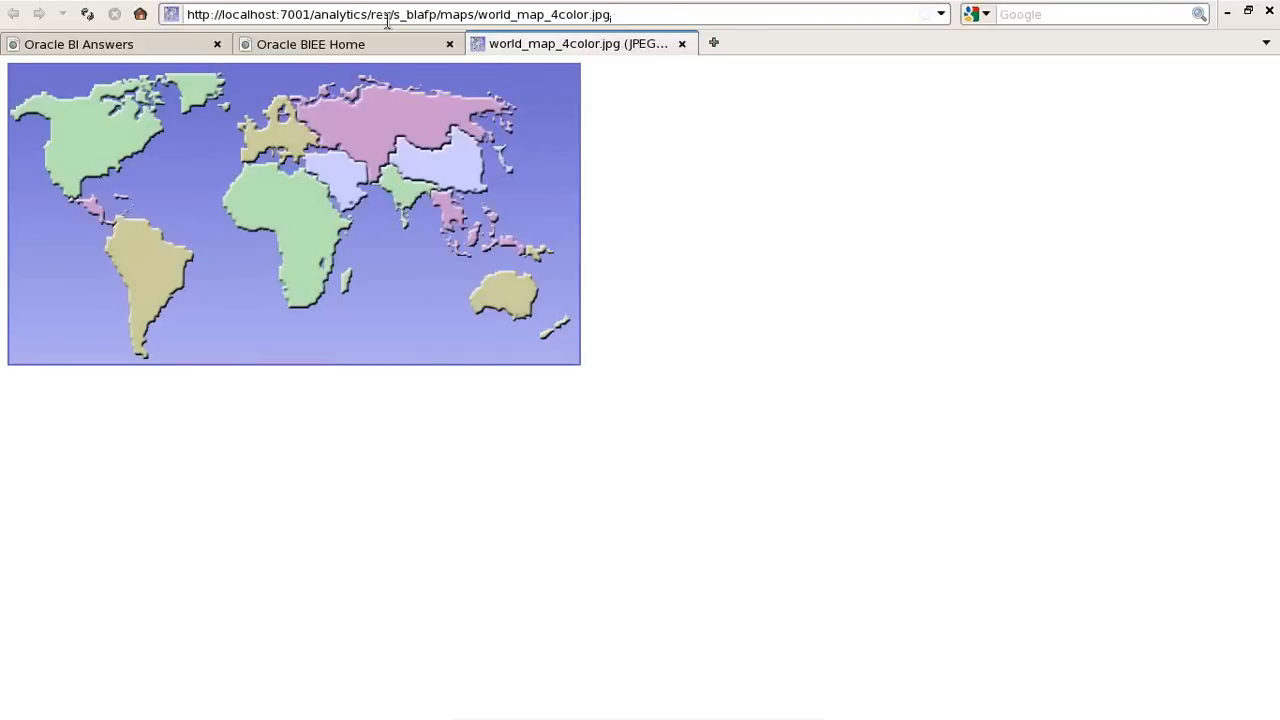
left_click(85, 46)
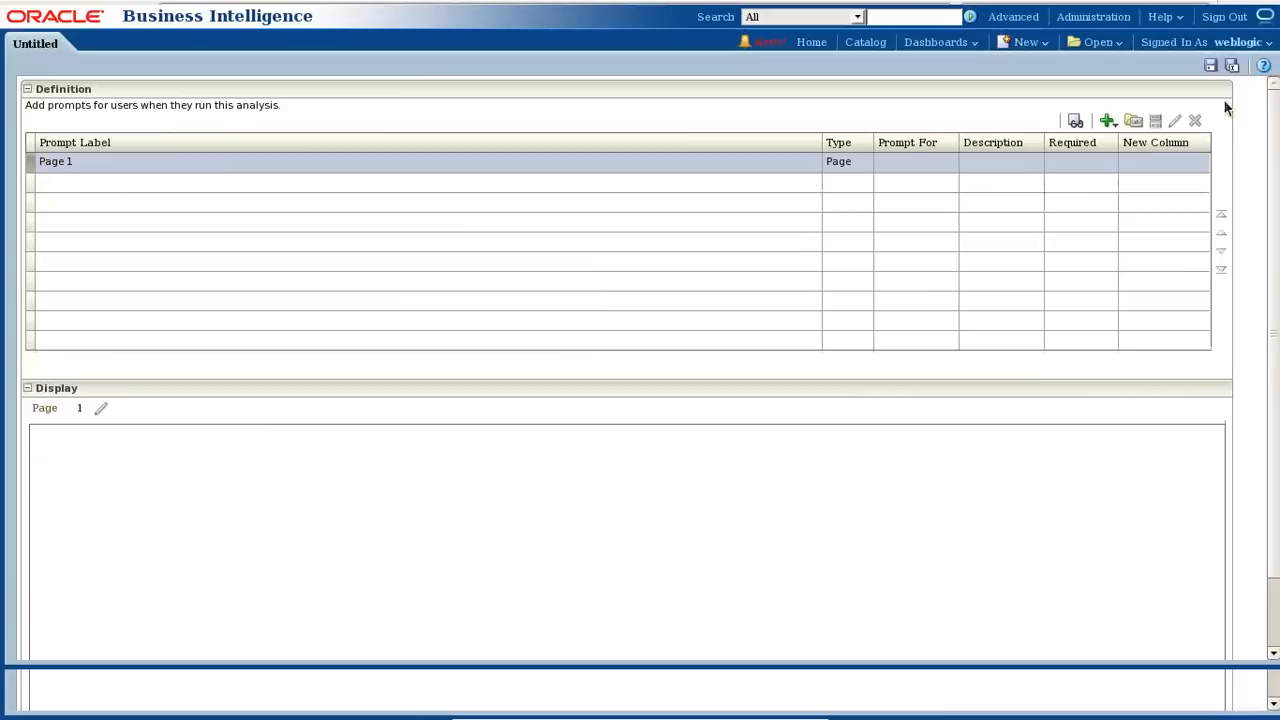
- Add an image prompt to Page 1 with the caption "DP World Map"
left_click(1116, 125)
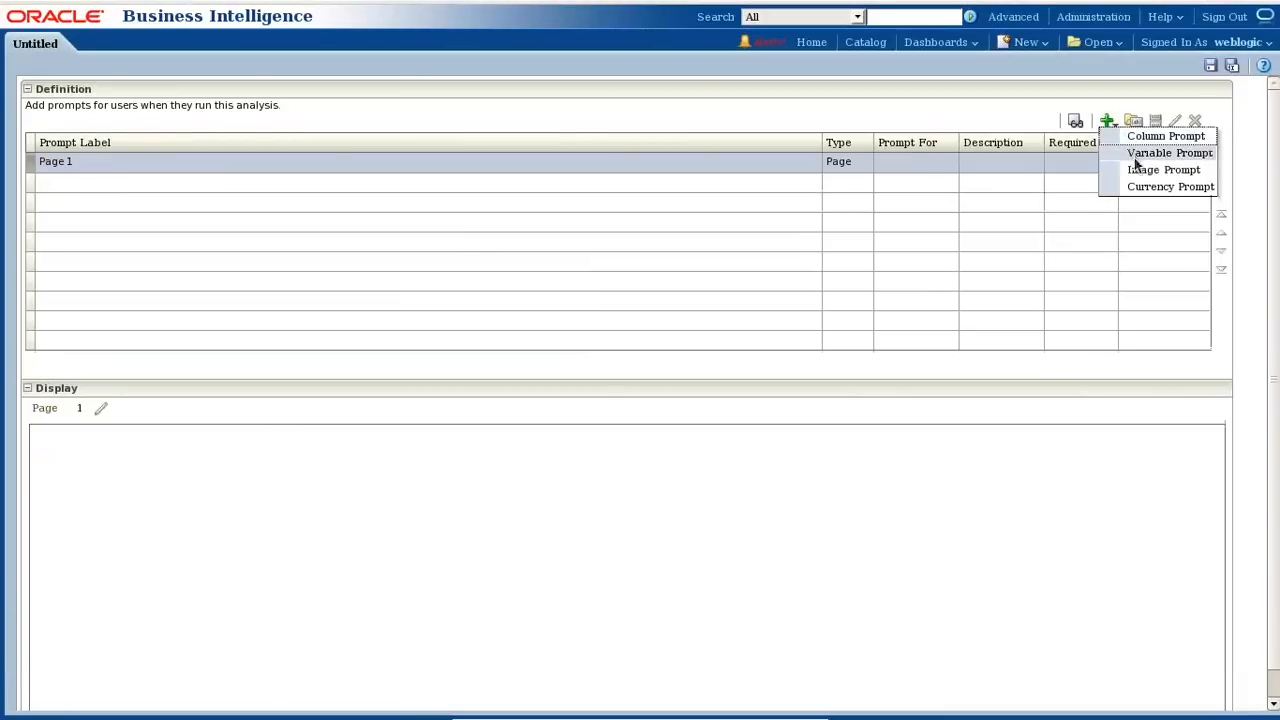
left_click(1108, 172)
left_click(486, 188)
type("DP World M")
key("Tab")
key("Tab")
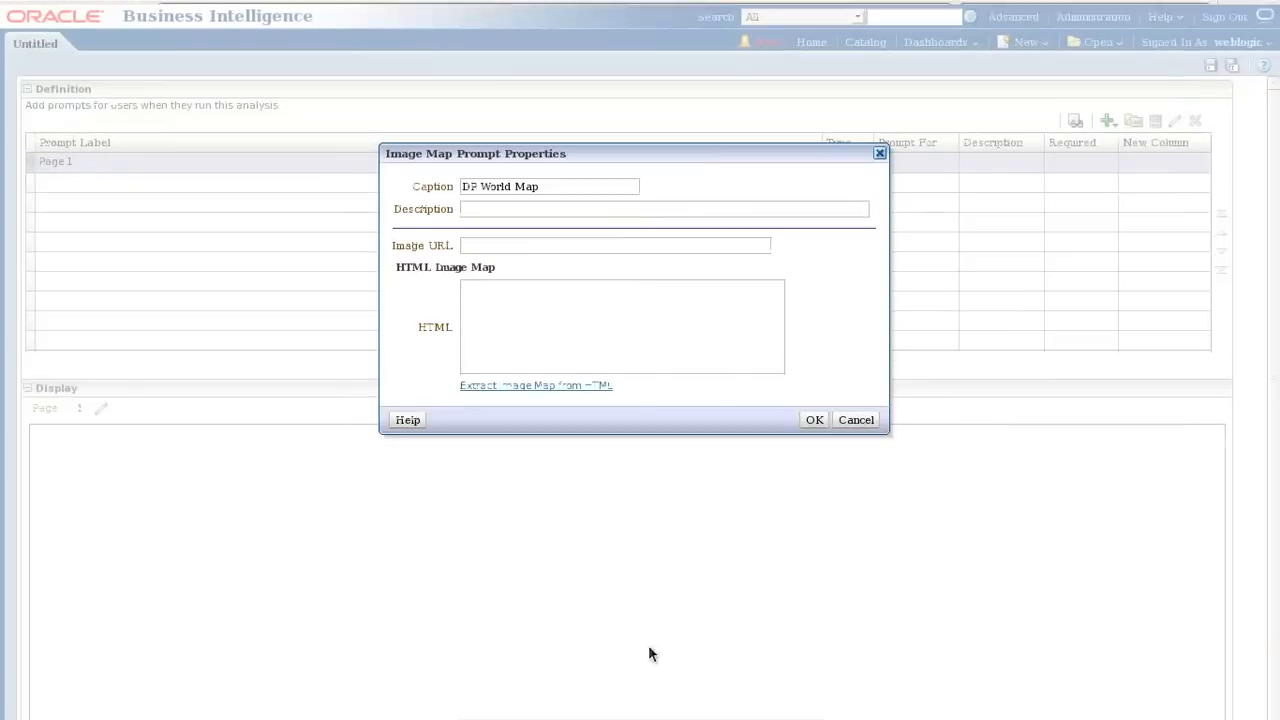
- Copy the image URL res/s_blafp/maps/world_map_4color.jpg from the PowerPoint slide into the prompt's Image URL
mouse_move(714, 710)
left_click(772, 711)
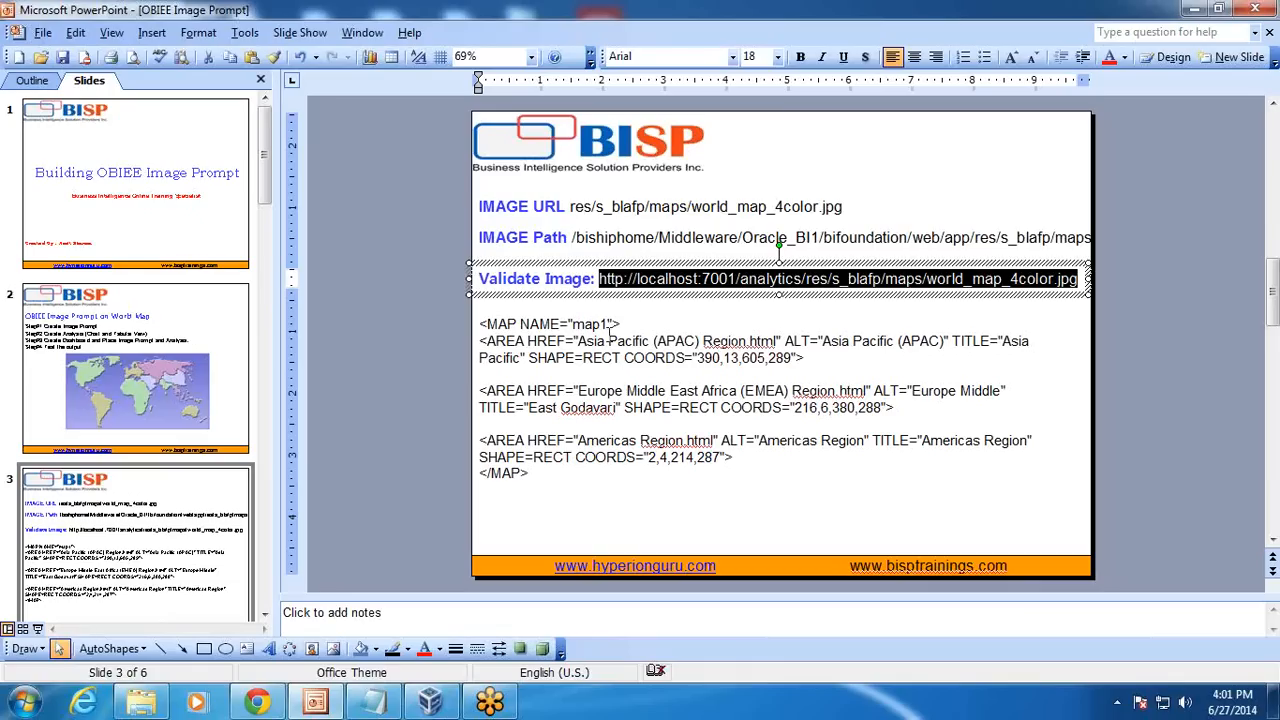
triple_click(576, 207)
key("End")
key("ctrl+shift+Left")
key("ctrl+shift+Left")
key("ctrl+shift+Right")
key("ctrl+c")
left_click(372, 703)
left_click(510, 248)
key("ctrl+v")
left_click(506, 303)
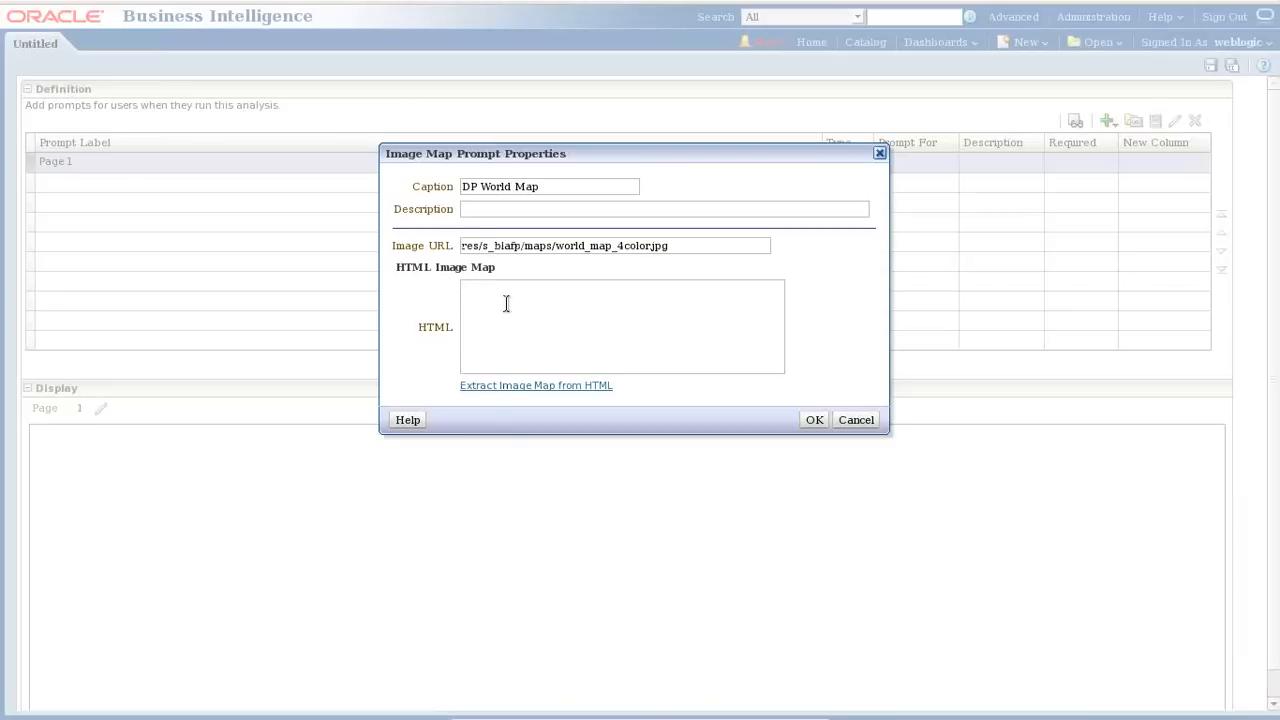
- Switch to the PowerPoint slide with the image map HTML and present it with the pen tool active
left_click(773, 710)
left_click_drag(534, 473, 435, 324)
left_click(538, 516)
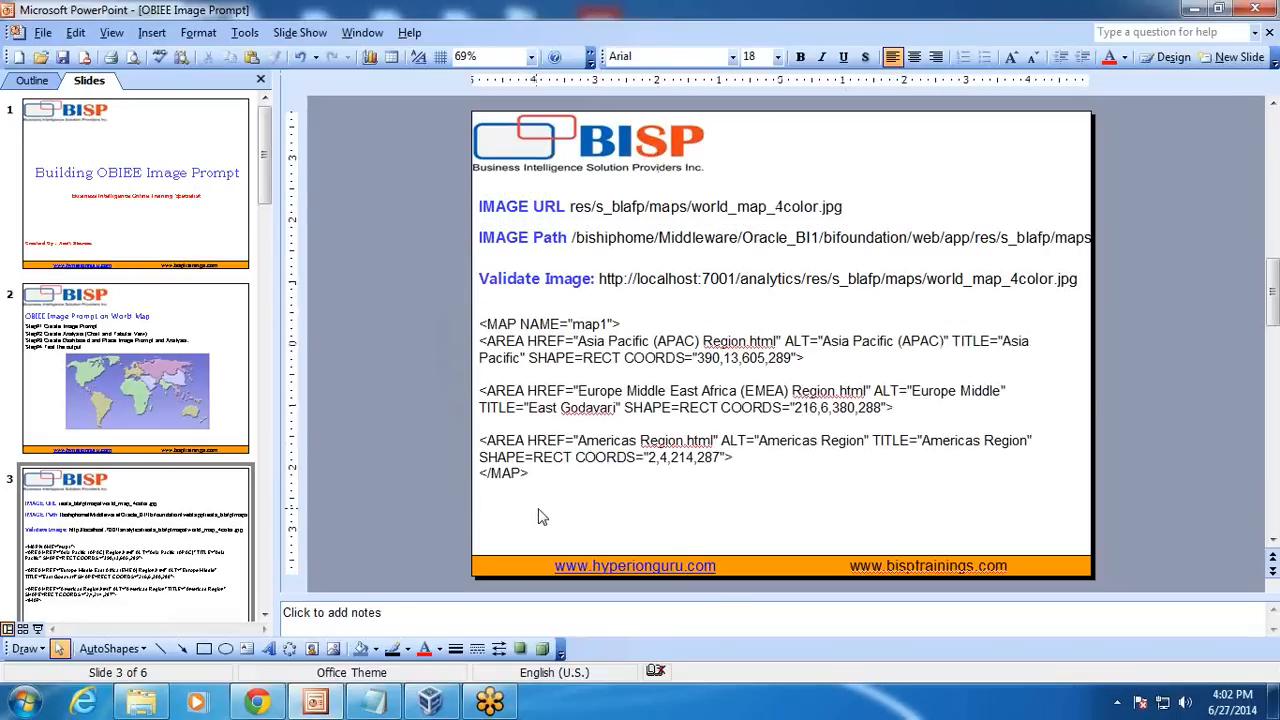
key("shift+F5")
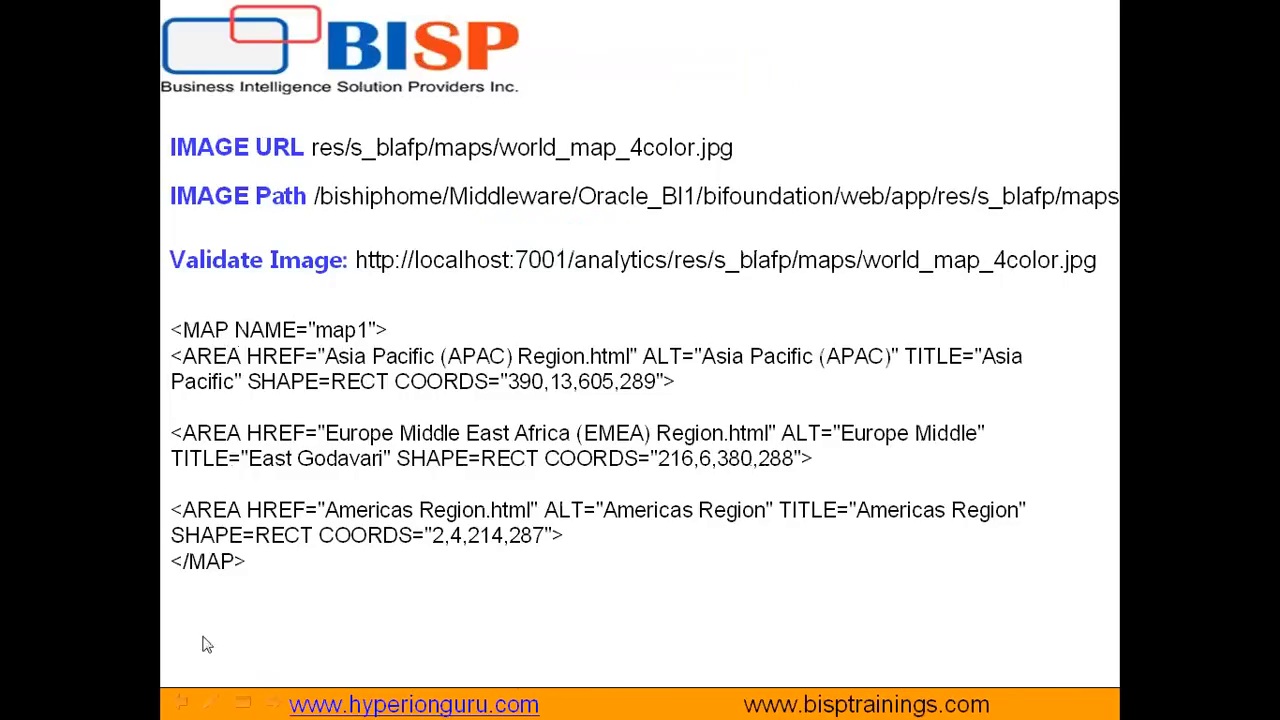
left_click(209, 704)
left_click(249, 534)
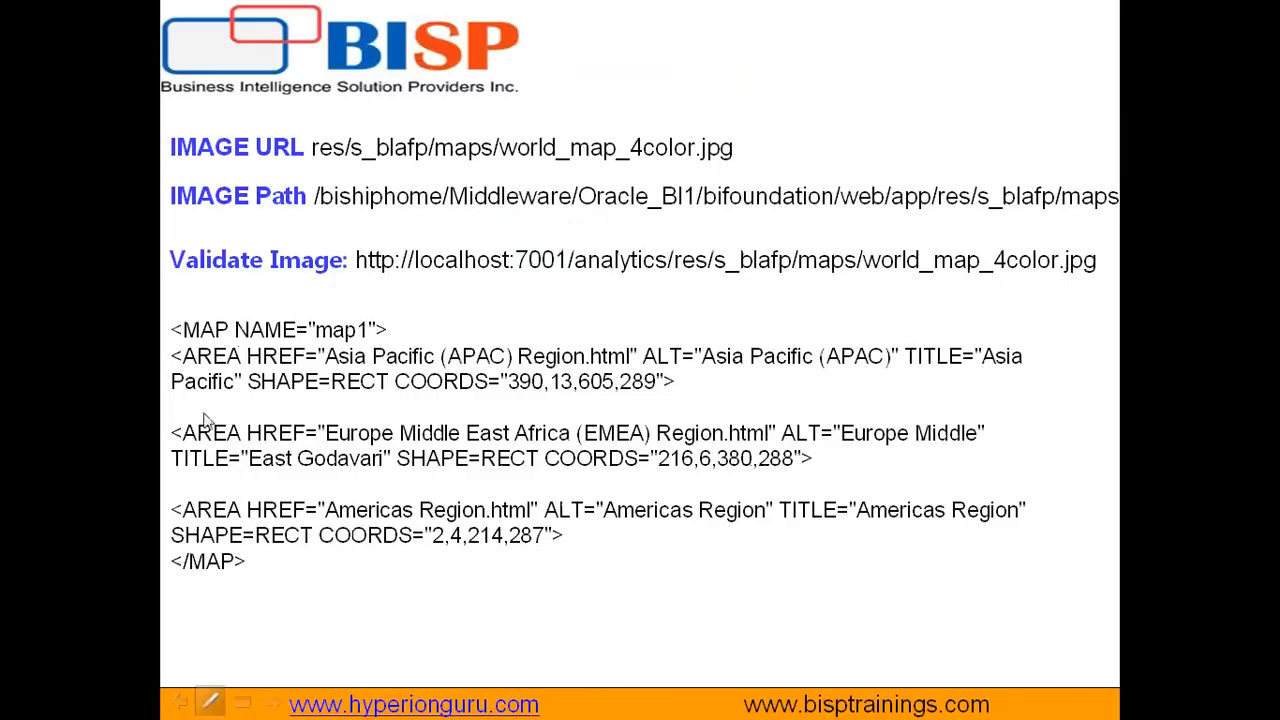
- Underline the region links, title, shape and coordinates in the map HTML, and end the slide show discarding the ink annotations
left_click_drag(176, 366, 620, 376)
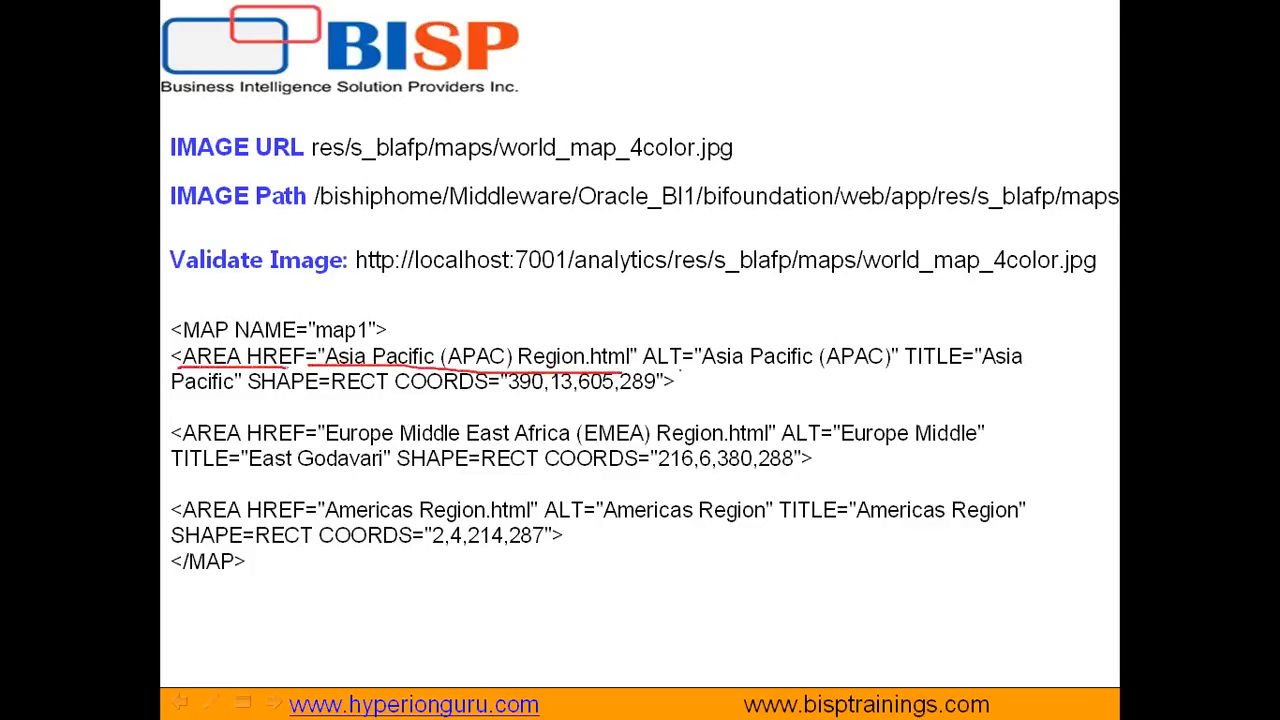
left_click_drag(906, 383, 1149, 384)
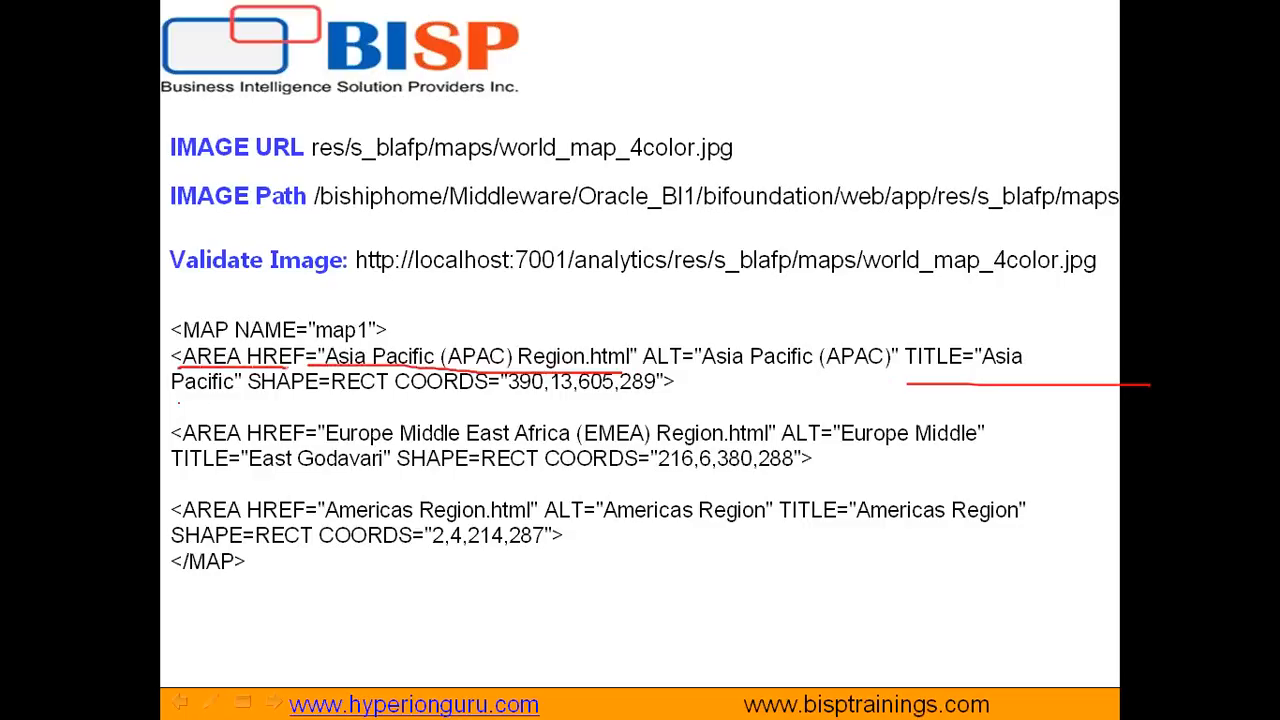
left_click_drag(236, 416, 382, 413)
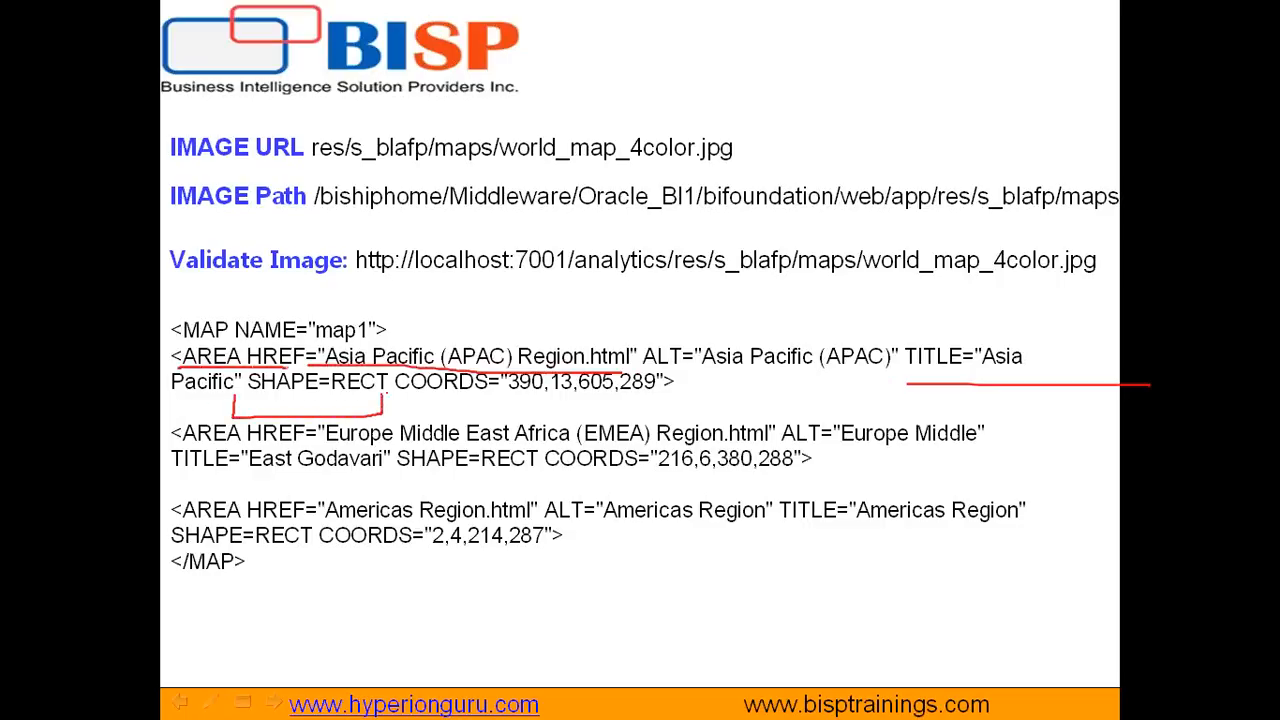
left_click_drag(507, 386, 631, 405)
left_click_drag(372, 449, 490, 448)
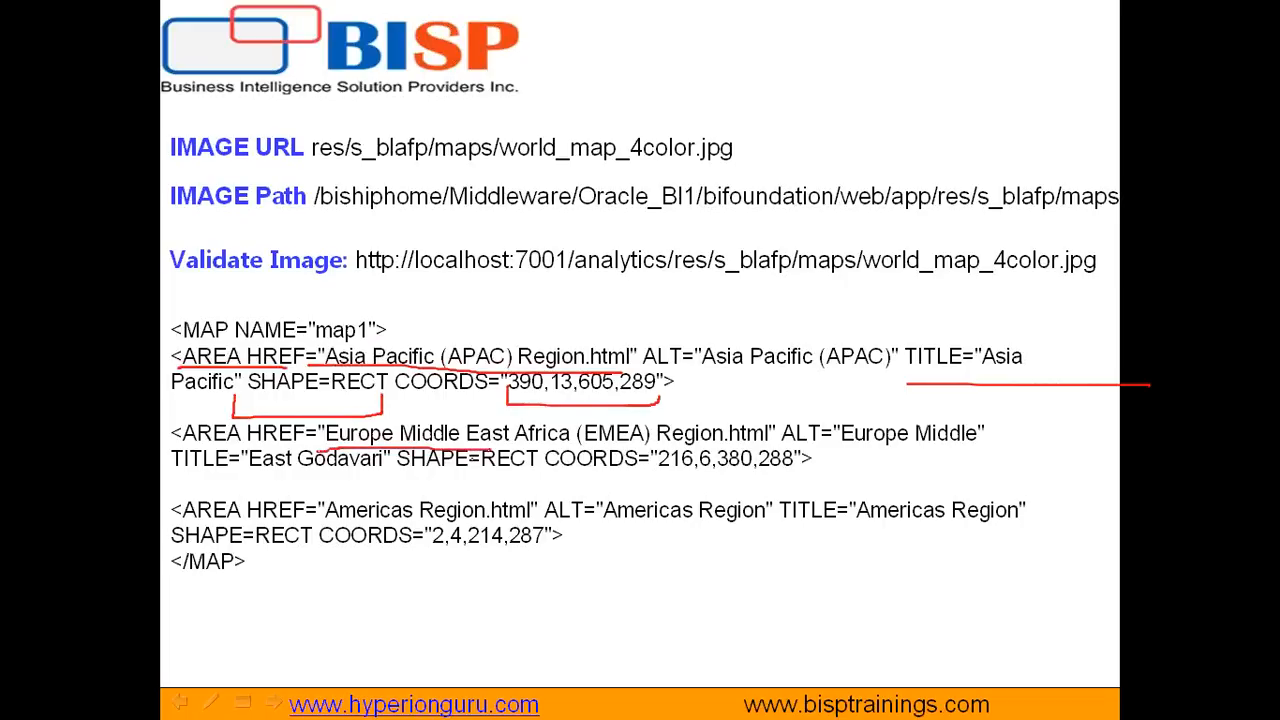
left_click_drag(340, 521, 522, 521)
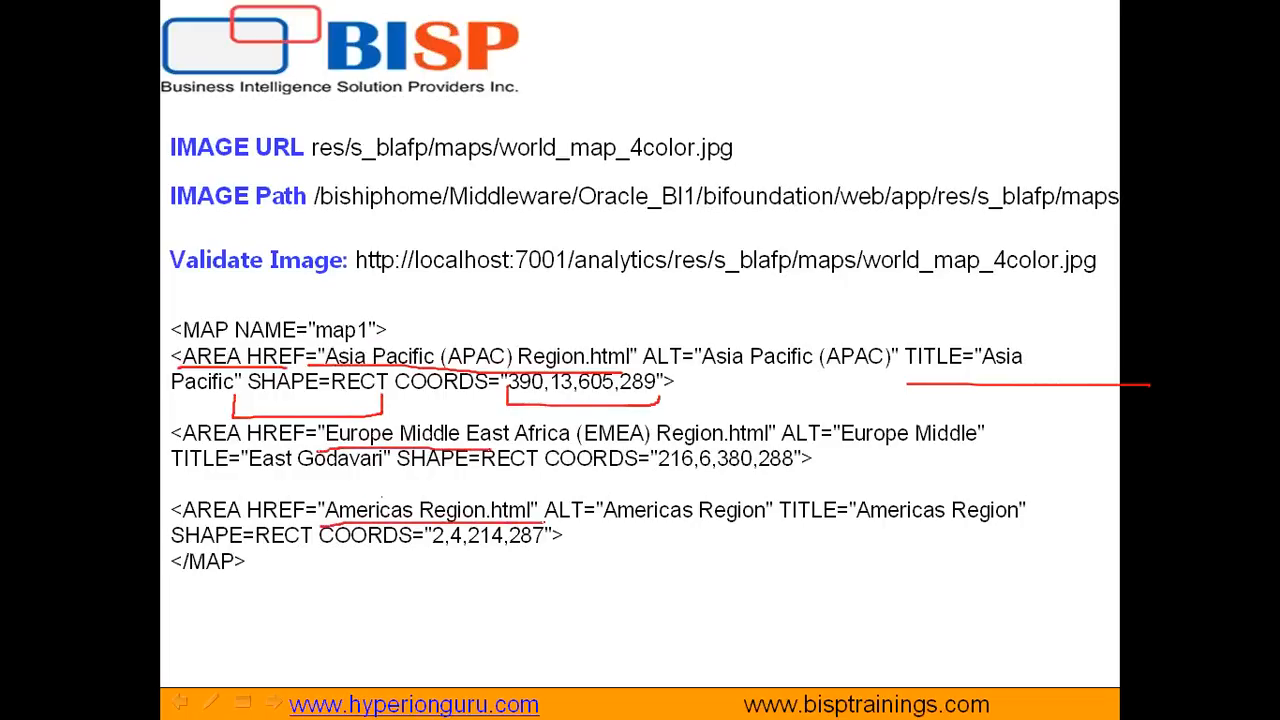
key("Escape")
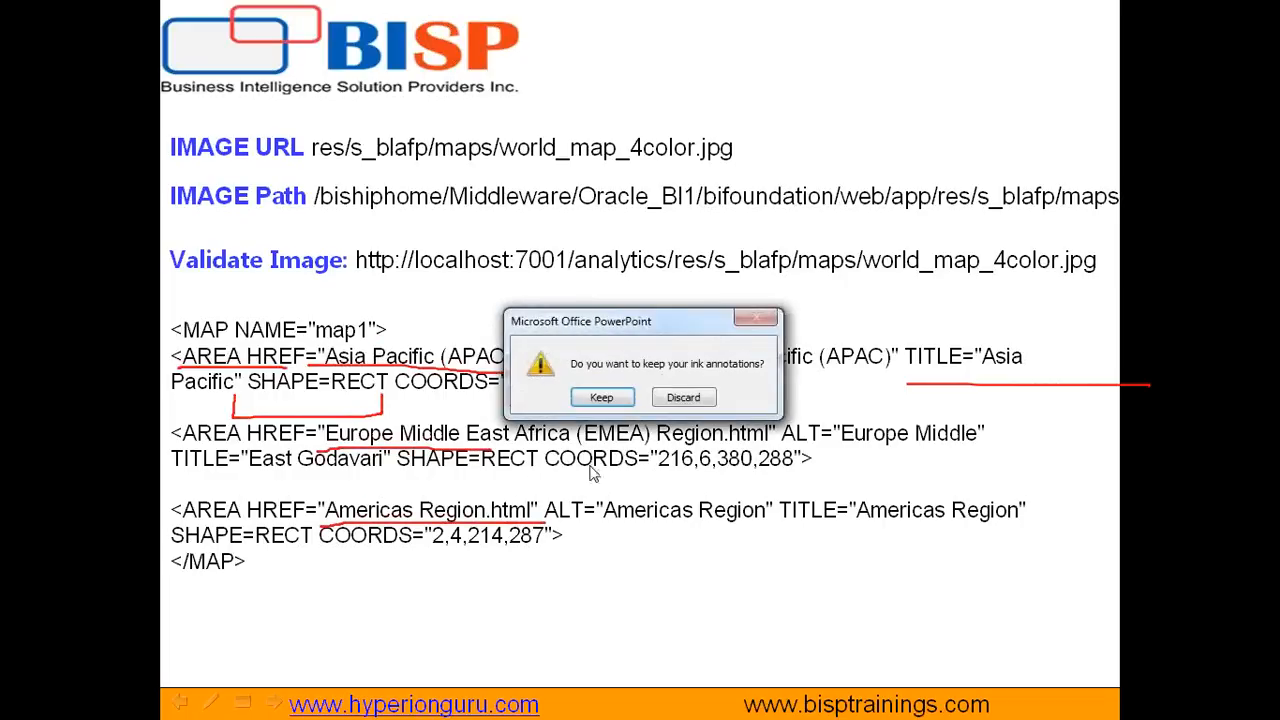
left_click(681, 400)
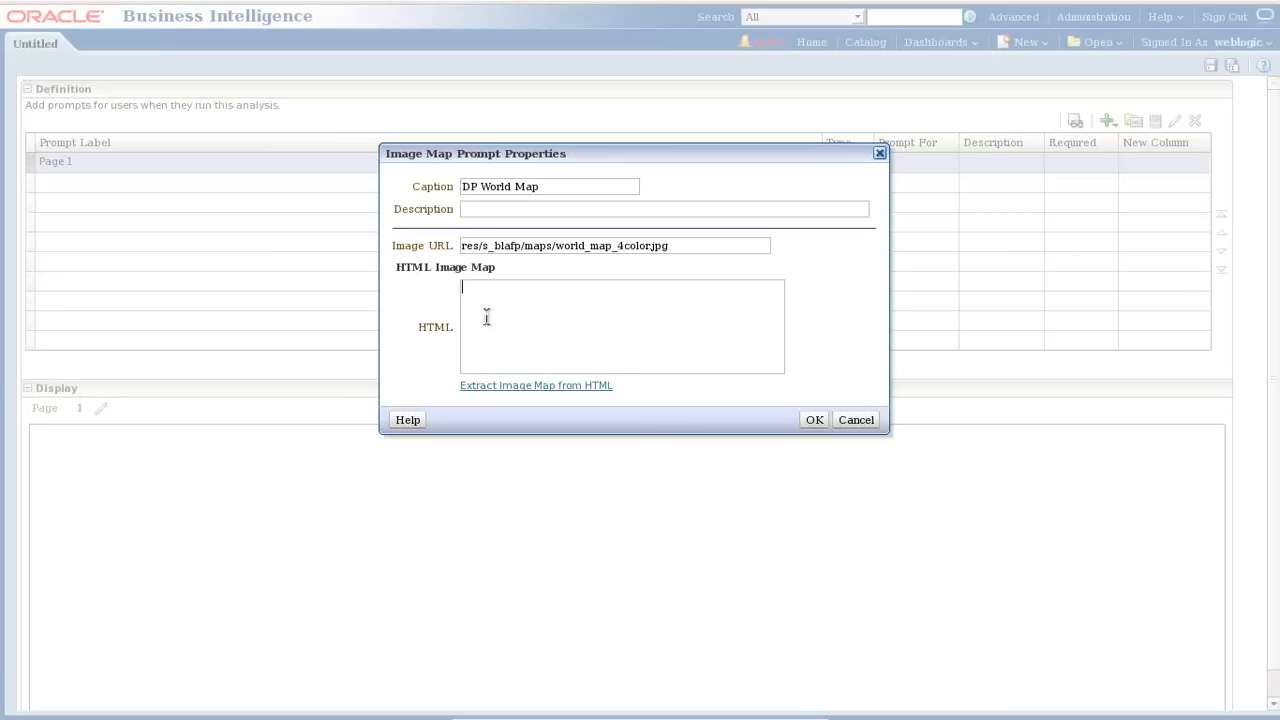
- Fill the prompt's HTML with the map1 image map code copied from the slide and extract the image map from it
left_click(489, 318)
key("ctrl+v")
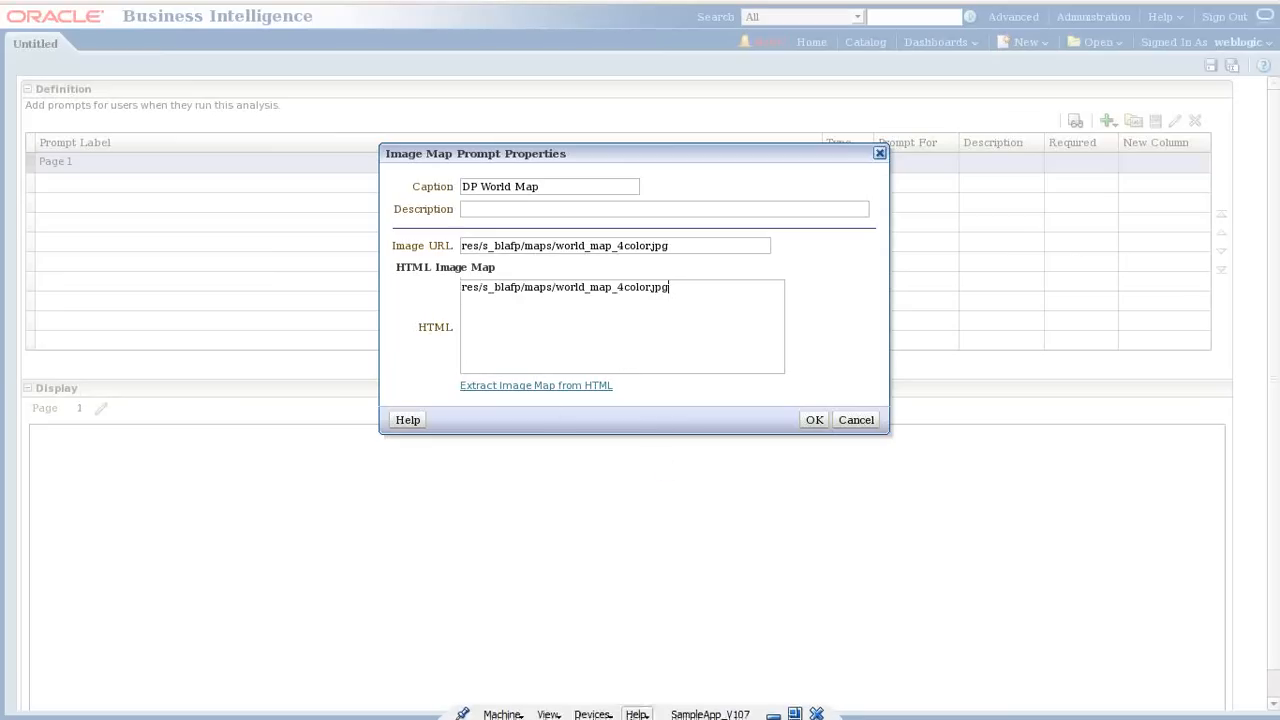
left_click(773, 710)
left_click_drag(535, 474, 480, 324)
key("alt+Tab")
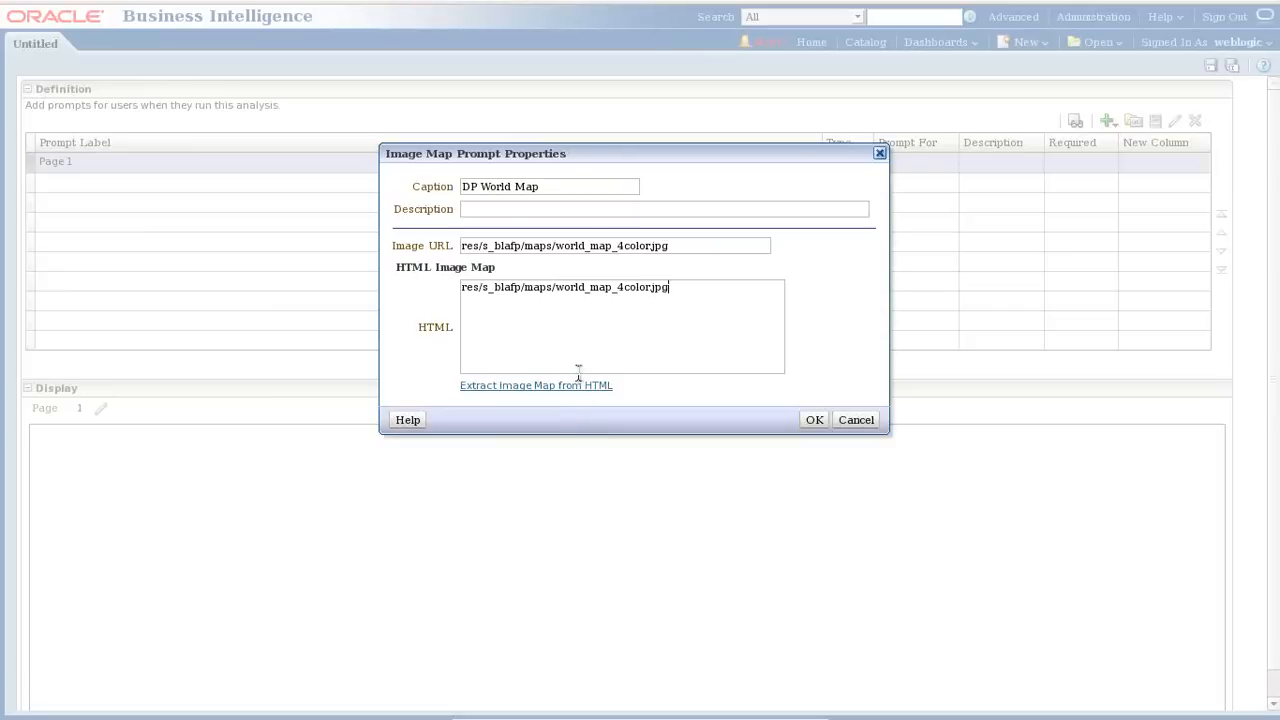
left_click_drag(689, 287, 380, 289)
key("ctrl+v")
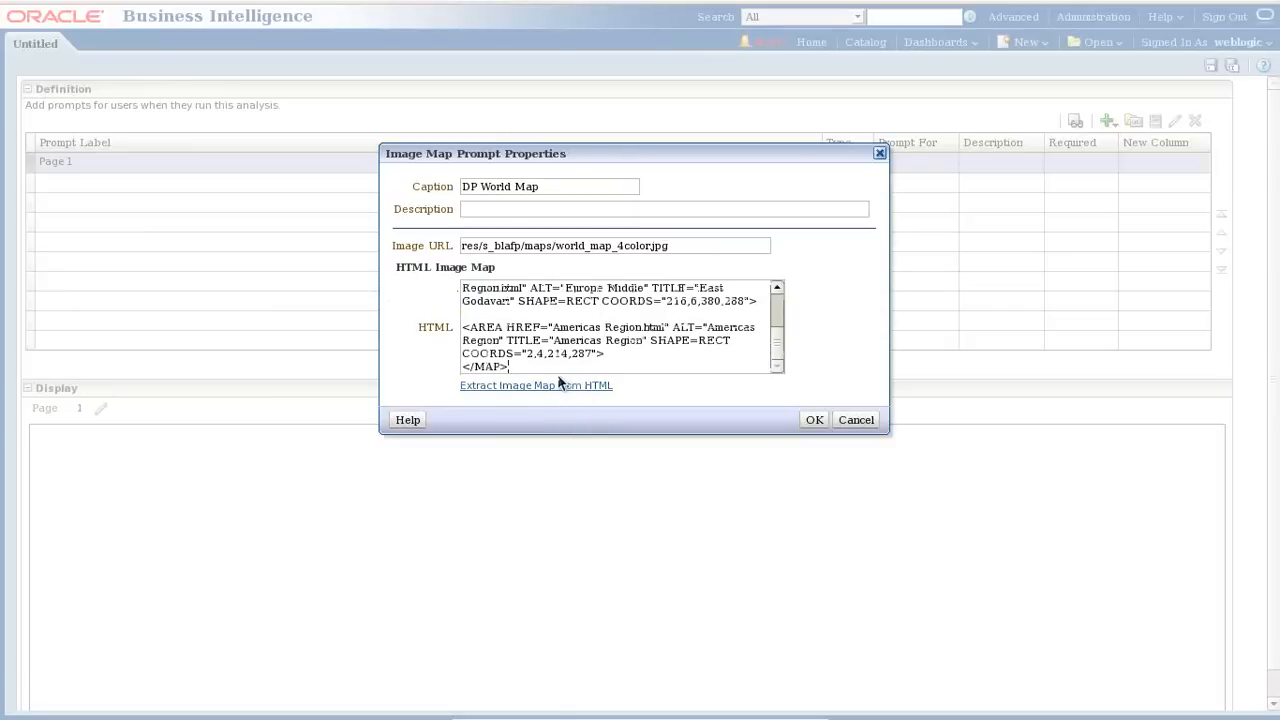
left_click(557, 387)
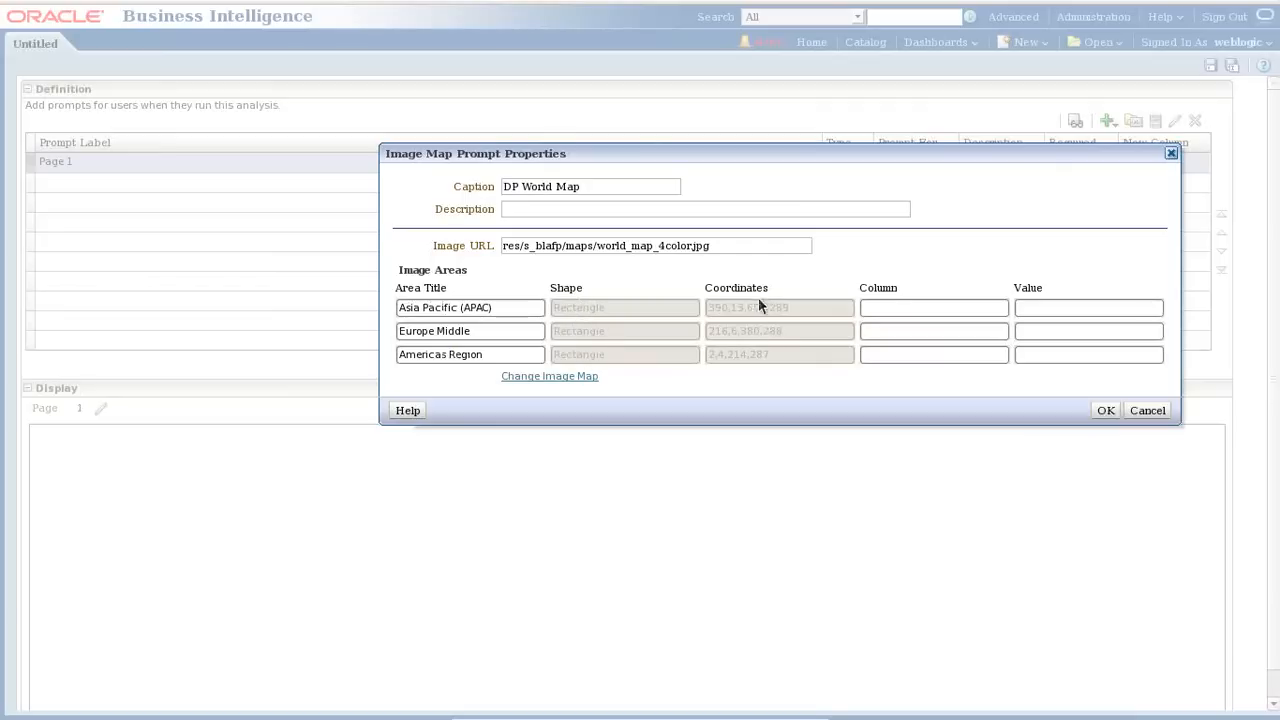
- Copy the column reference "Ship To Regions"."R50 Region" from the Notepad notes and return to the SampleApp virtual machine
left_click(882, 307)
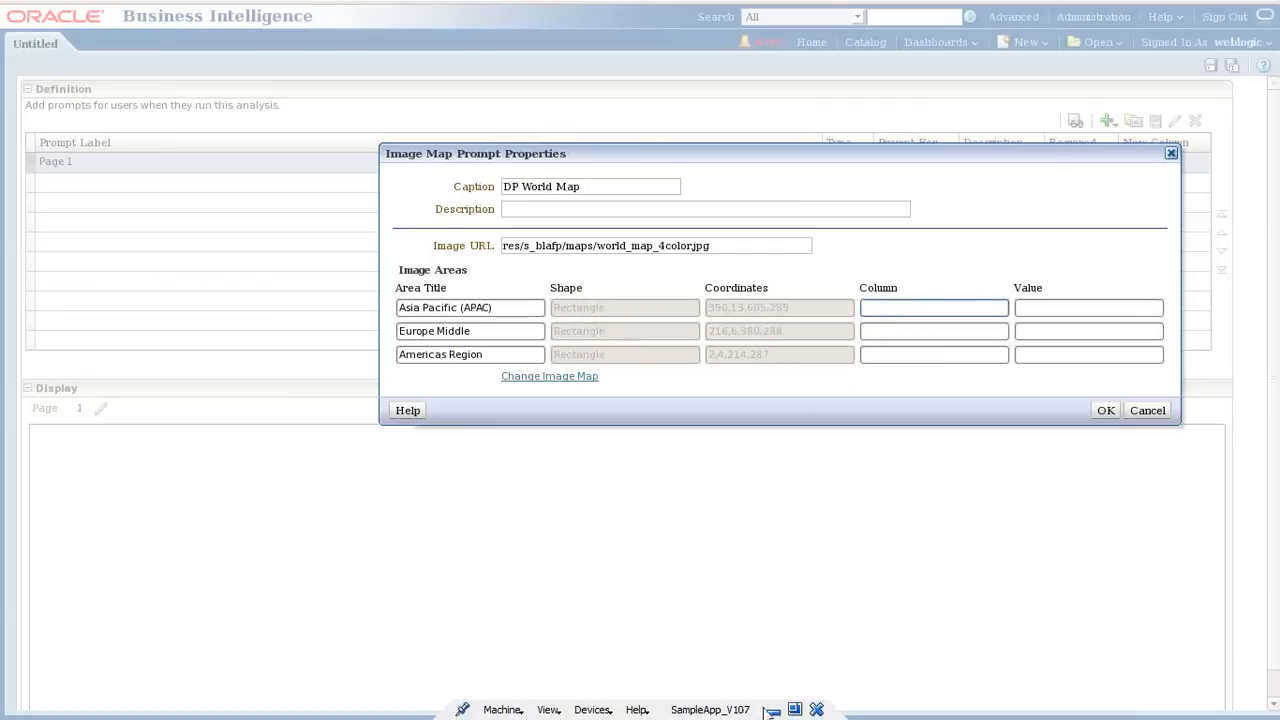
left_click(772, 709)
left_click(648, 517)
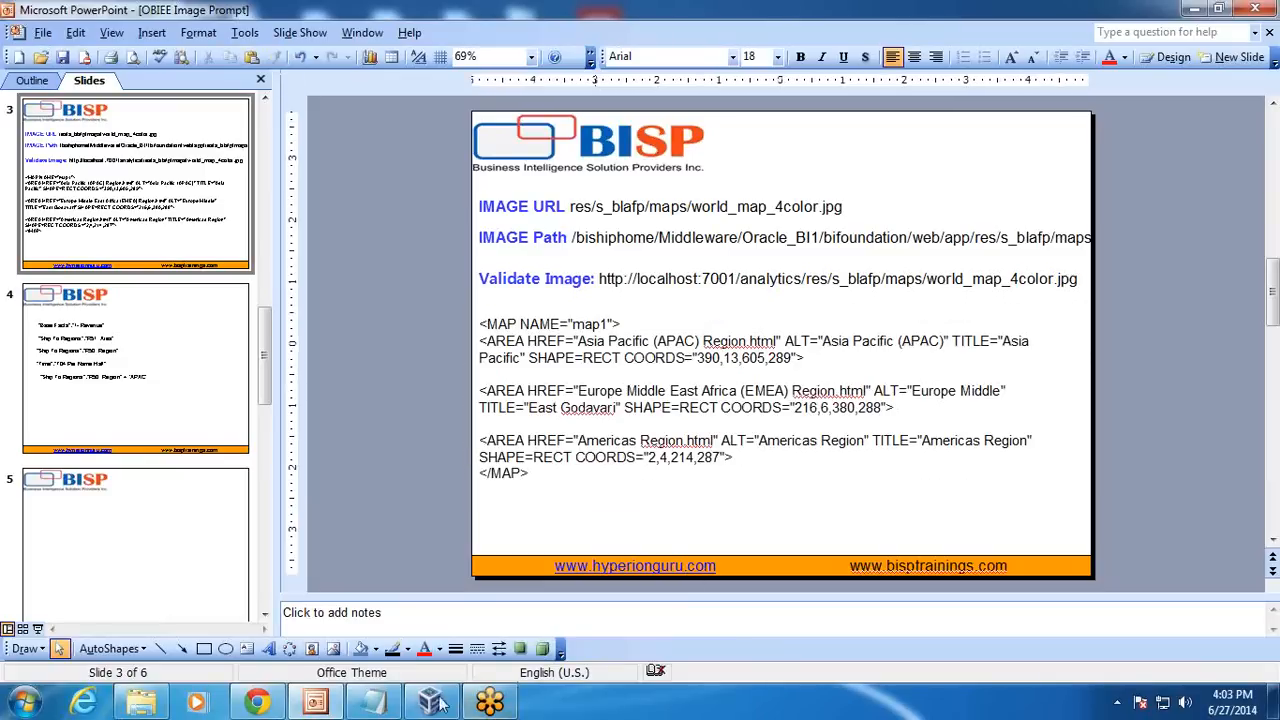
left_click(372, 705)
left_click(884, 426)
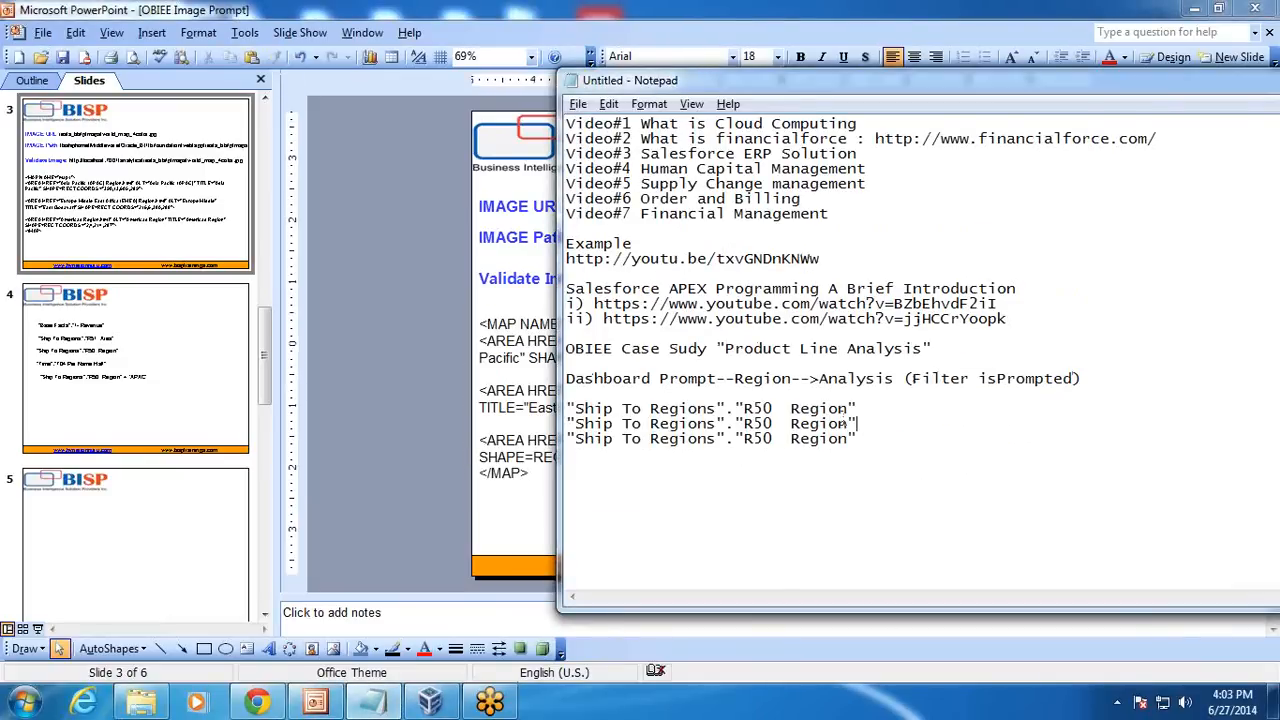
left_click_drag(862, 409, 549, 414)
key("ctrl+c")
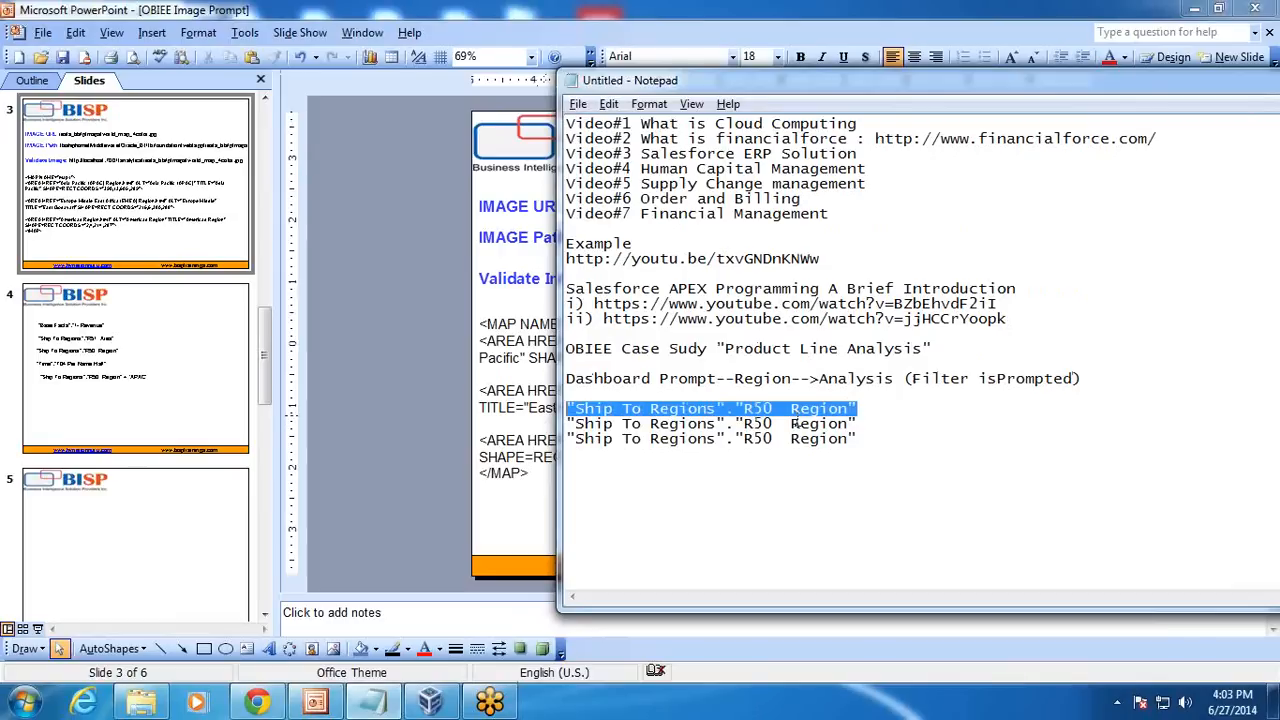
left_click(438, 703)
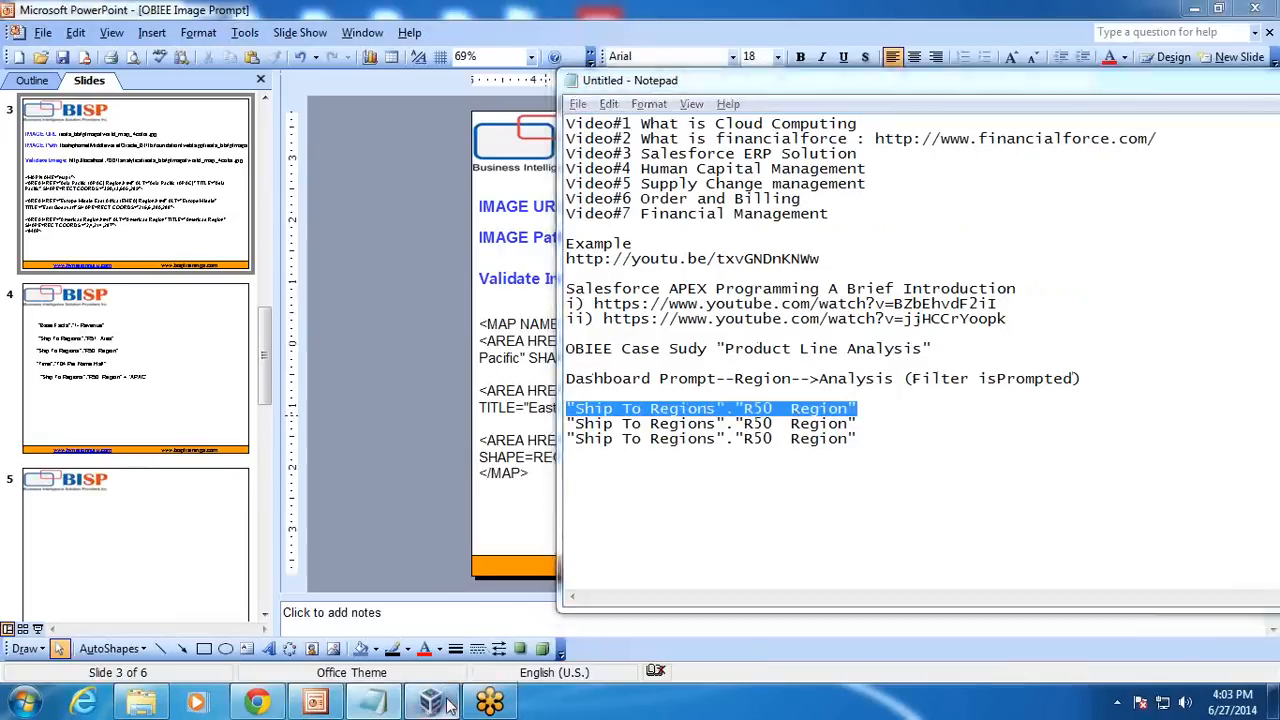
- Set the column of the Asia Pacific, Europe Middle and Americas image areas to "Ship To Regions"."R50 Region"
key("ctrl+v")
left_click(886, 331)
key("ctrl+v")
left_click(886, 354)
key("ctrl+v")
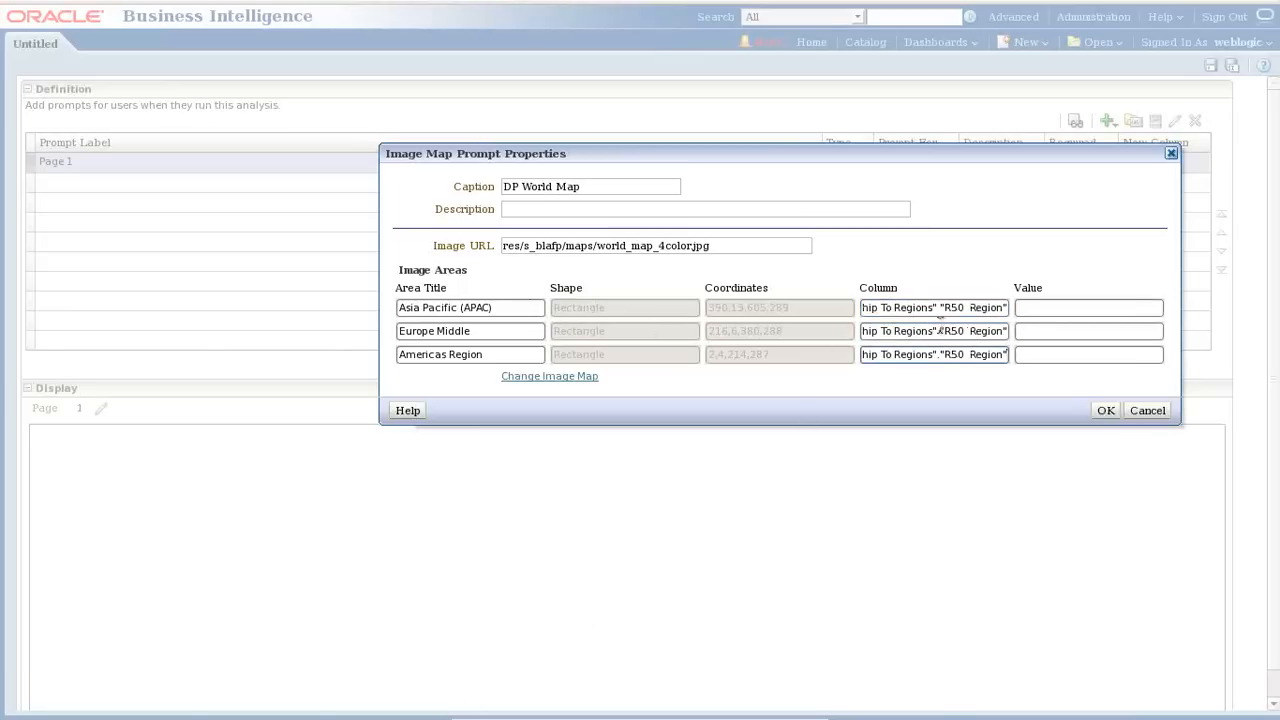
- Check the filter values of the three image areas in the World Image Prompt's properties and accept the dialog
left_click(1032, 306)
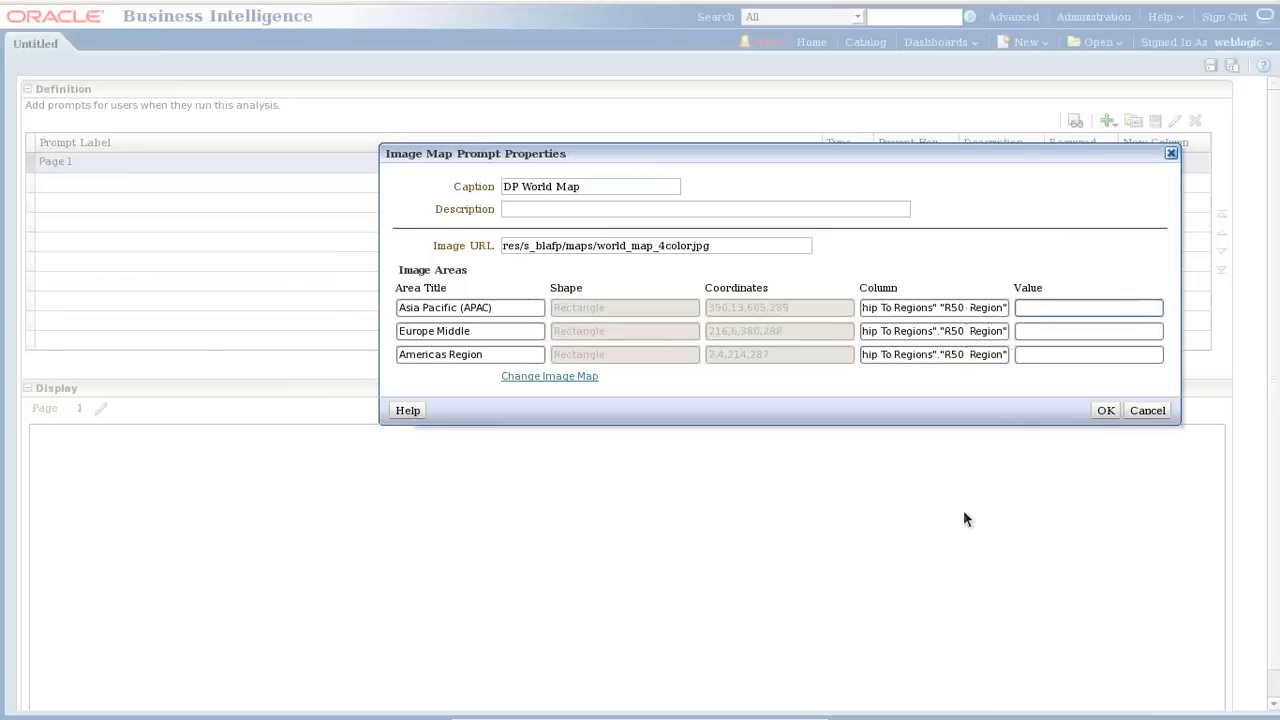
mouse_move(442, 716)
left_click(772, 710)
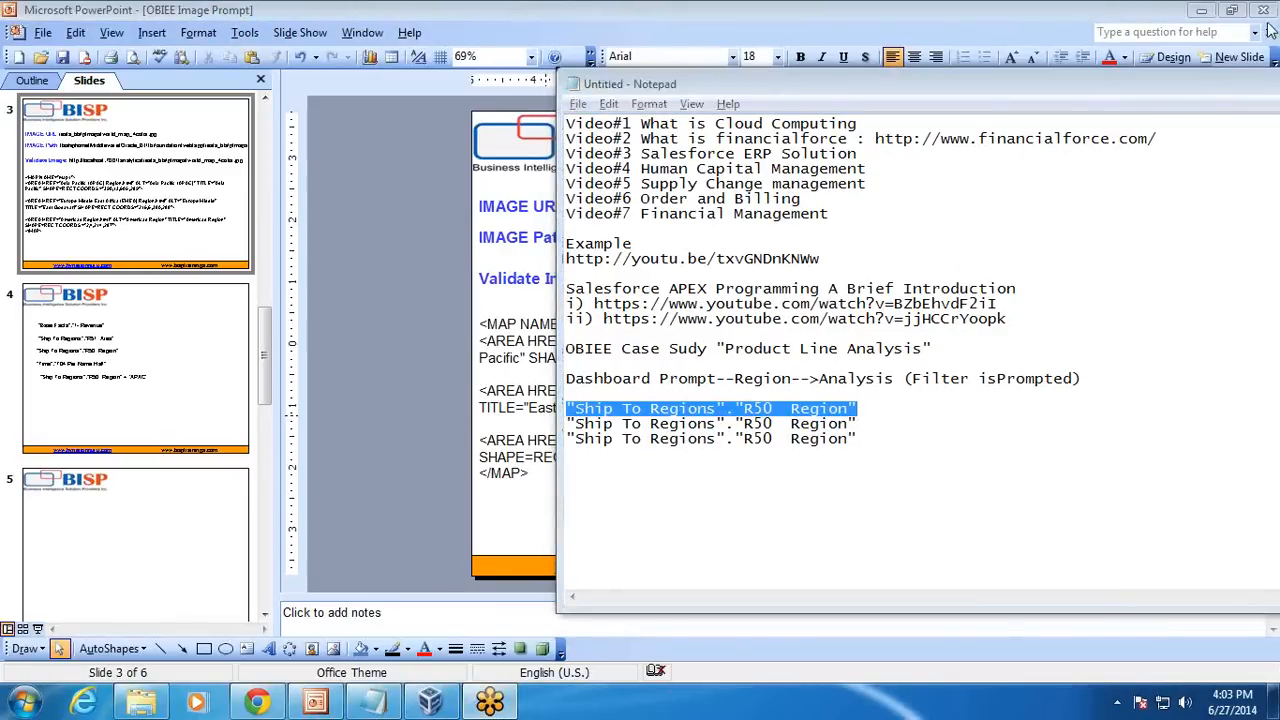
key("alt+Tab")
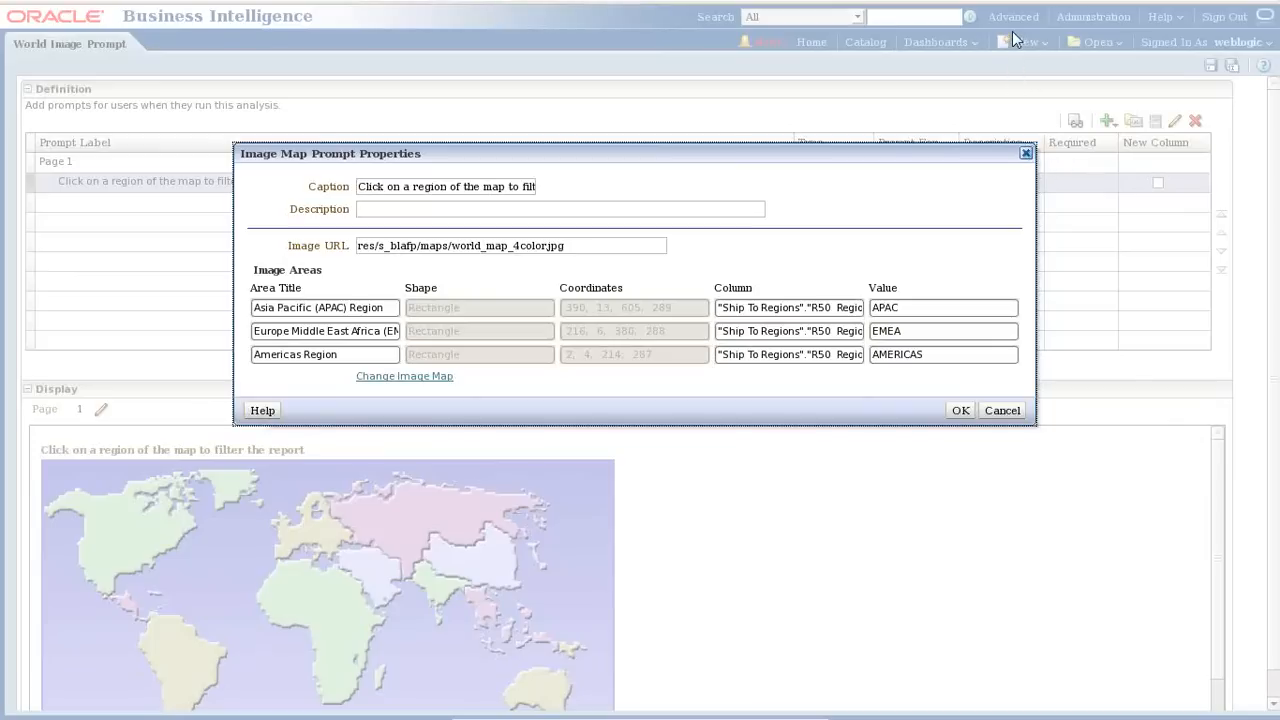
left_click(940, 306)
left_click(911, 332)
left_click_drag(911, 332, 838, 330)
left_click(962, 352)
left_click_drag(957, 354, 868, 352)
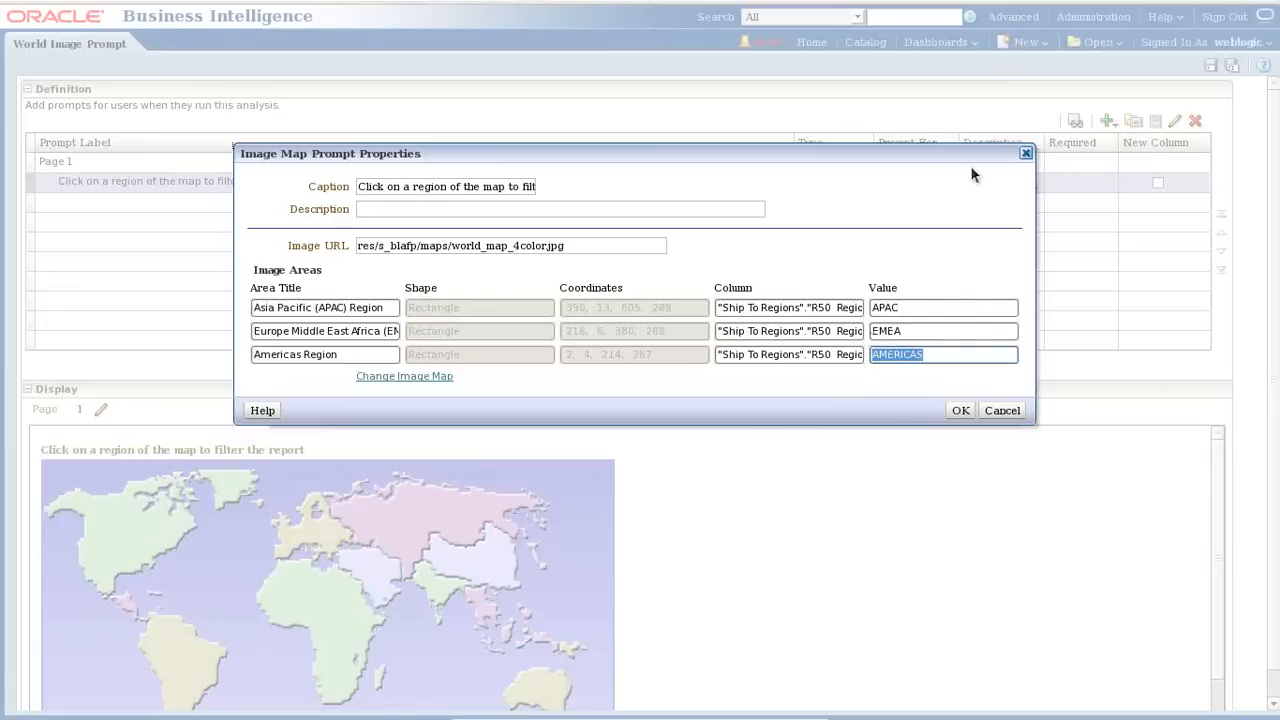
left_click(962, 411)
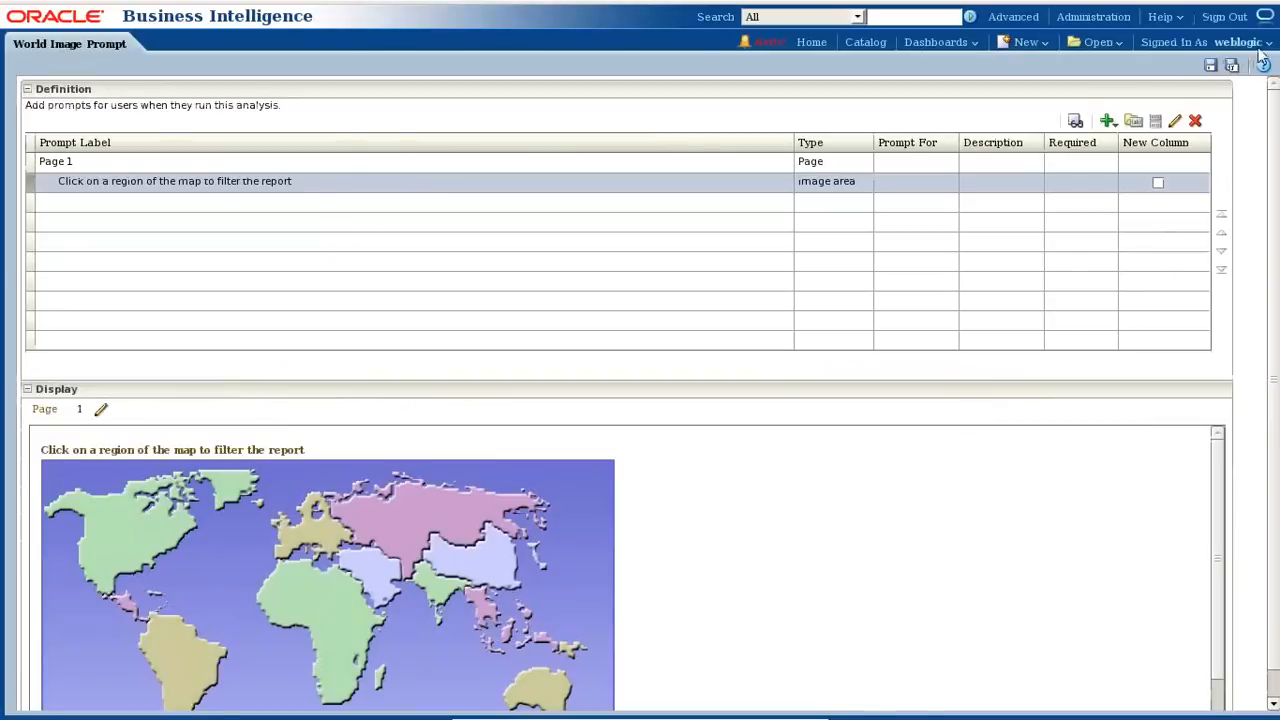
- Save the prompt as DP_World_map in /Shared Folders/Components/Demo, overwriting the existing one, and minimize the virtual machine
left_click(1263, 43)
left_click(1233, 66)
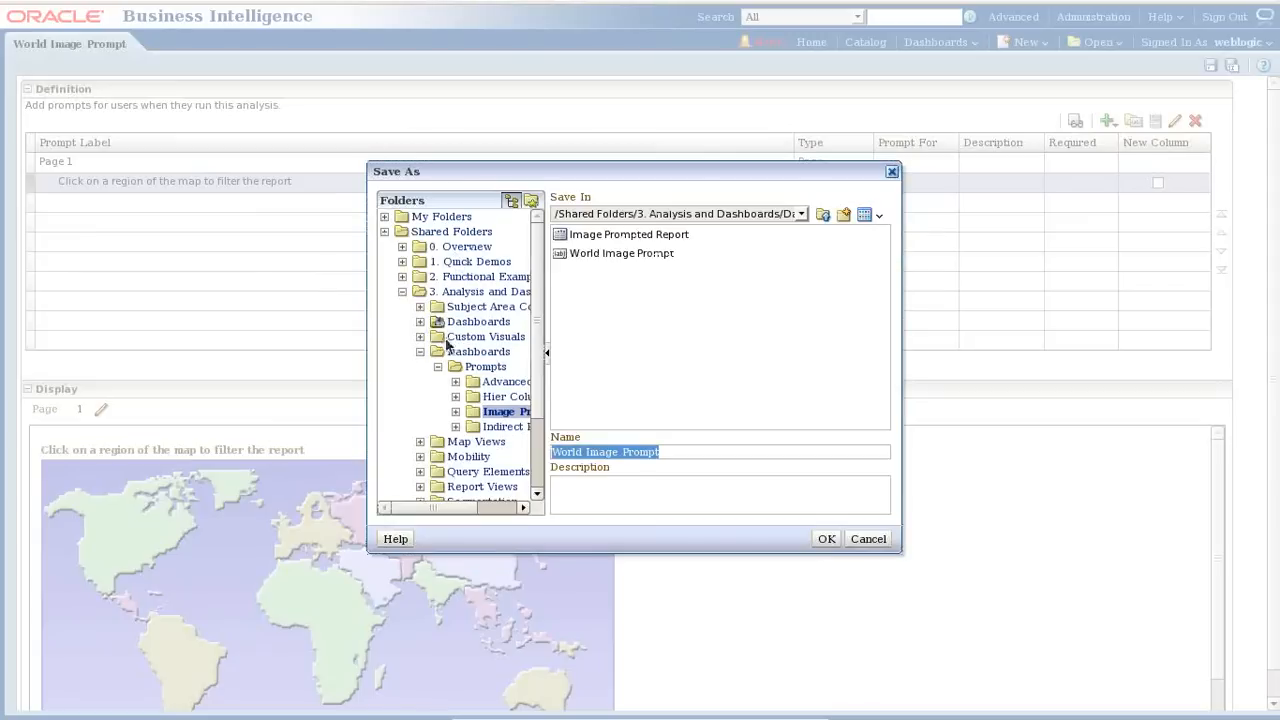
left_click(402, 291)
left_click(428, 384)
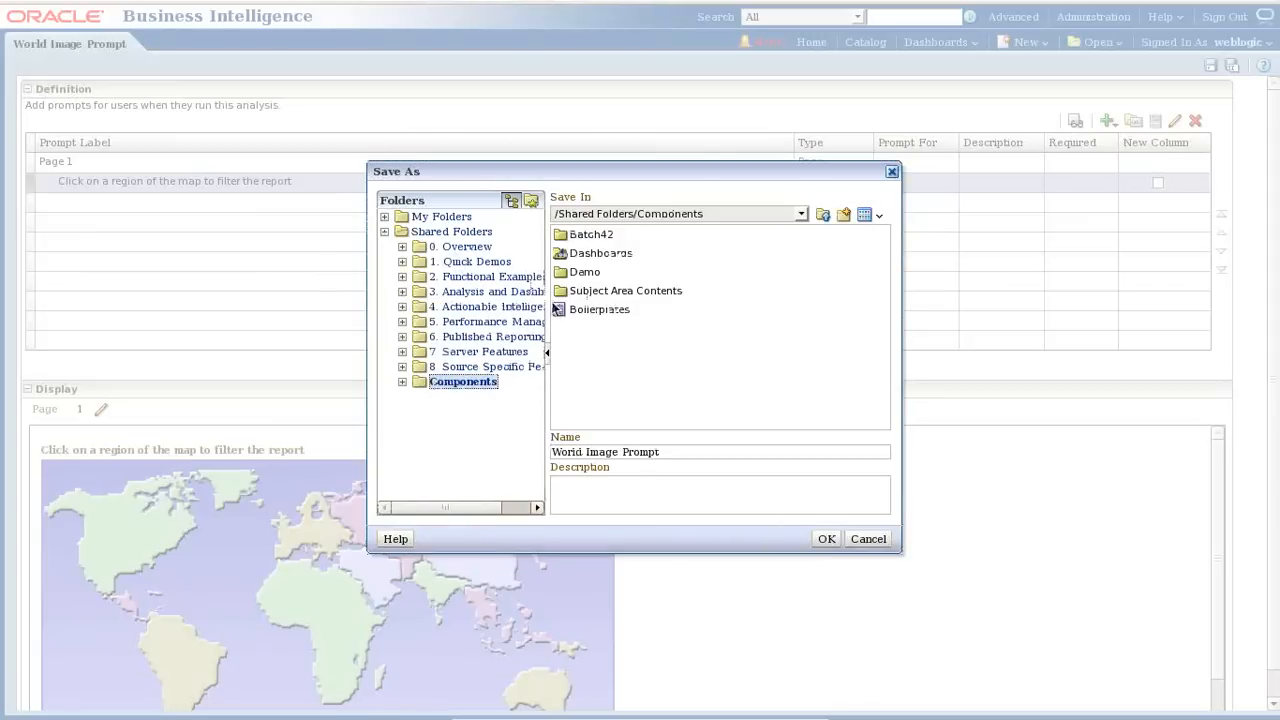
double_click(590, 272)
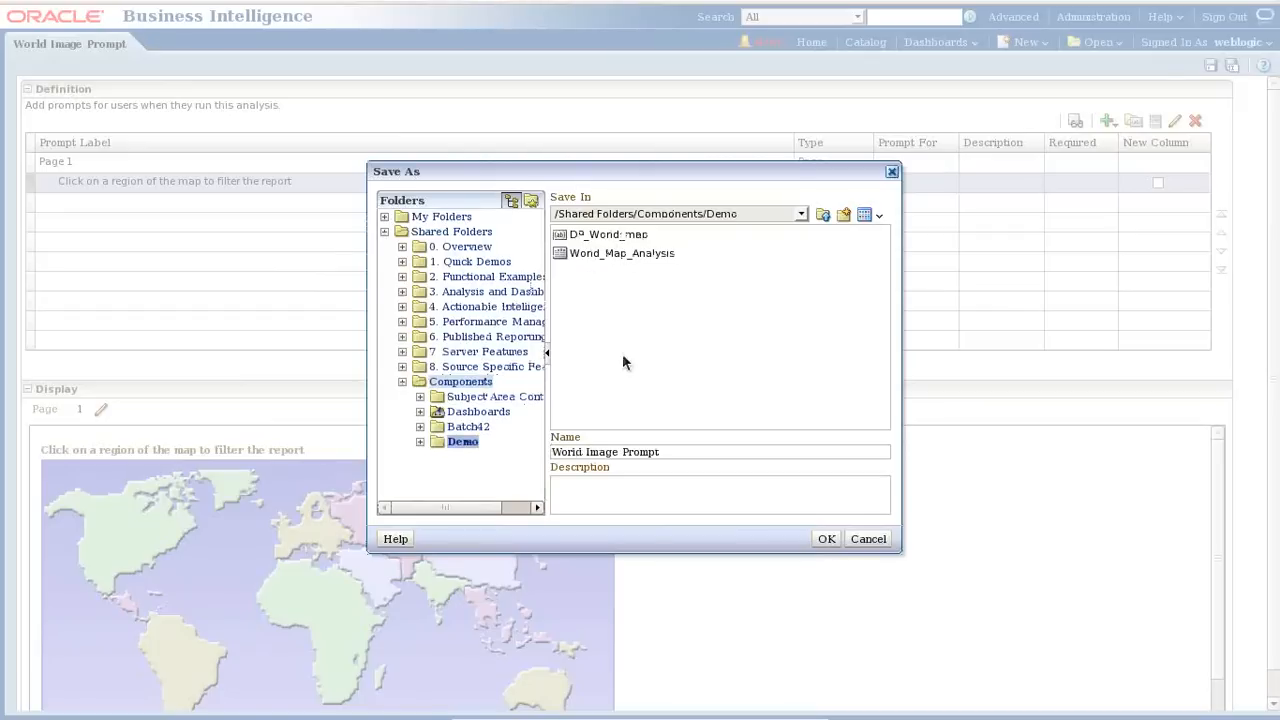
left_click(612, 235)
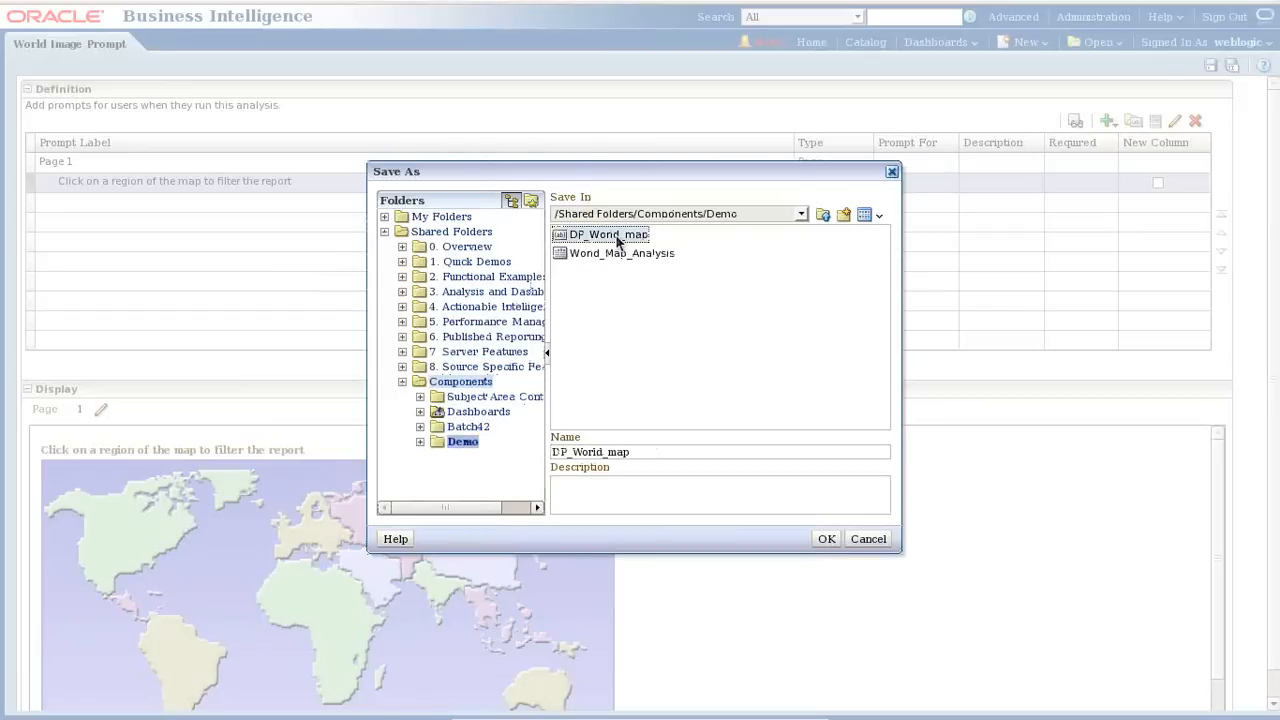
left_click(825, 540)
left_click(800, 400)
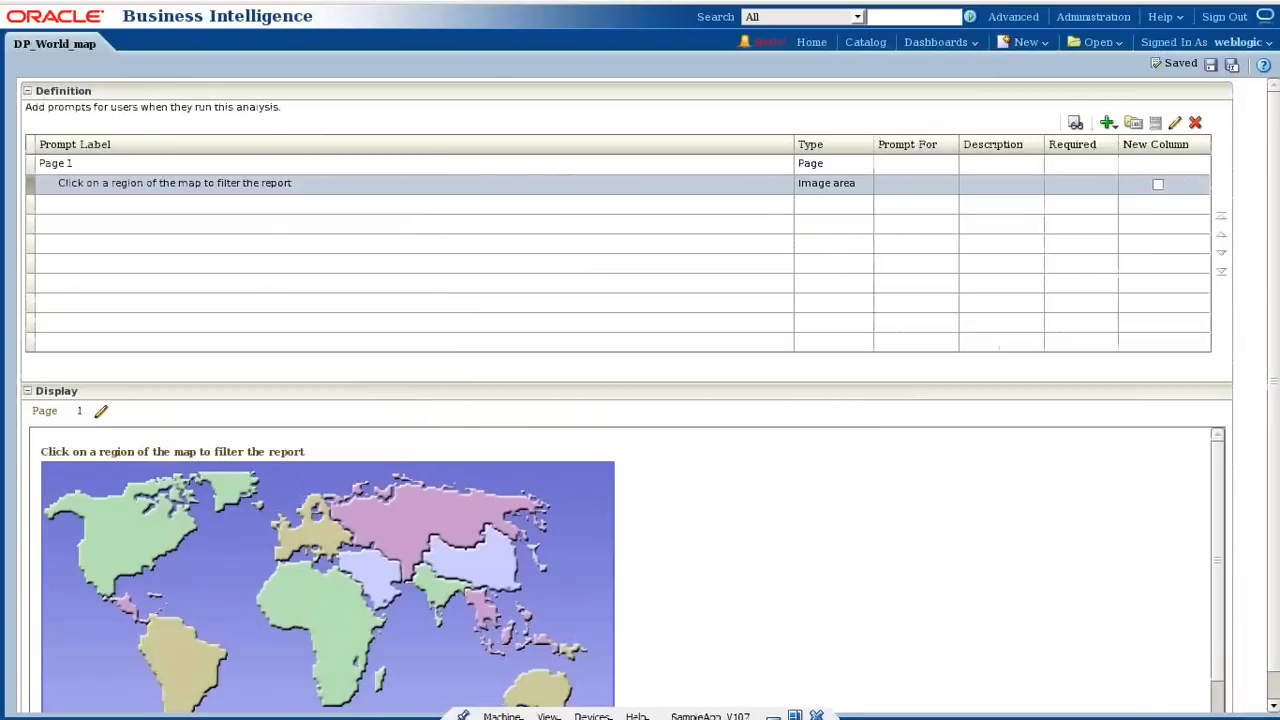
left_click(773, 716)
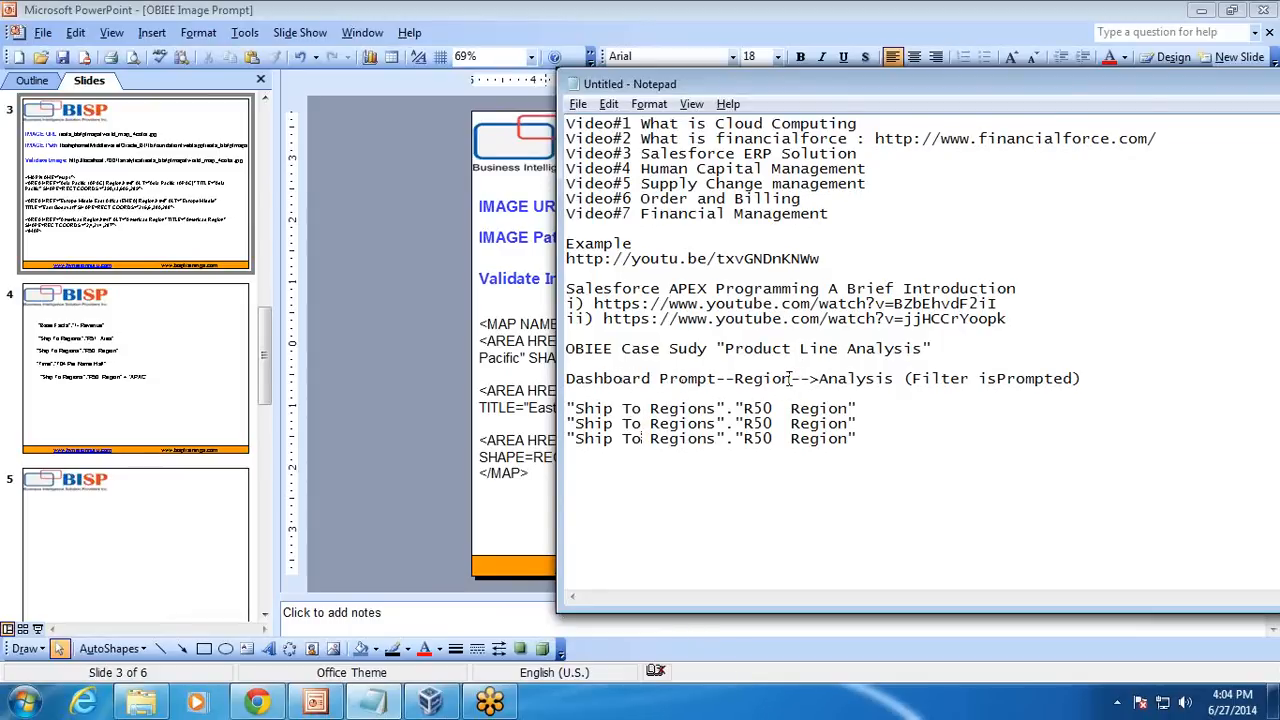
- Review the Notepad notes on the Dashboard Prompt, Region and Analysis flow, the Ship To Regions column and the isPrompted filter
left_click_drag(791, 378, 754, 392)
double_click(738, 381)
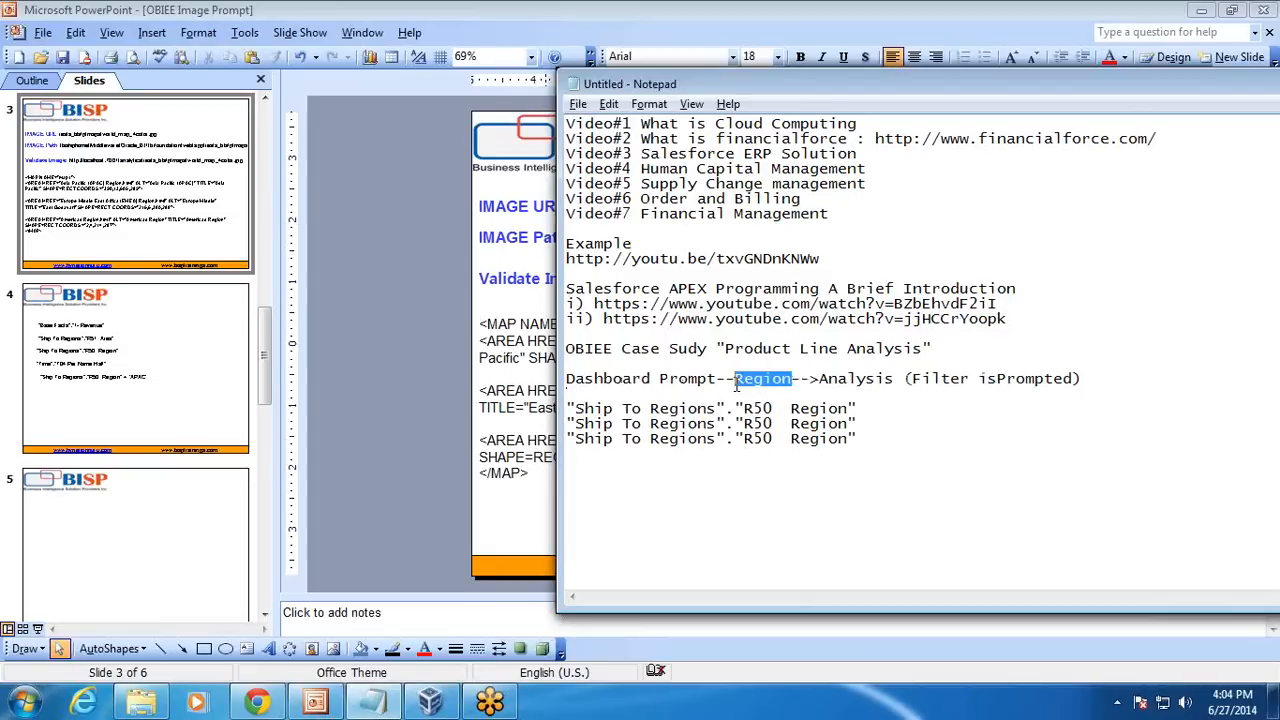
left_click(787, 382)
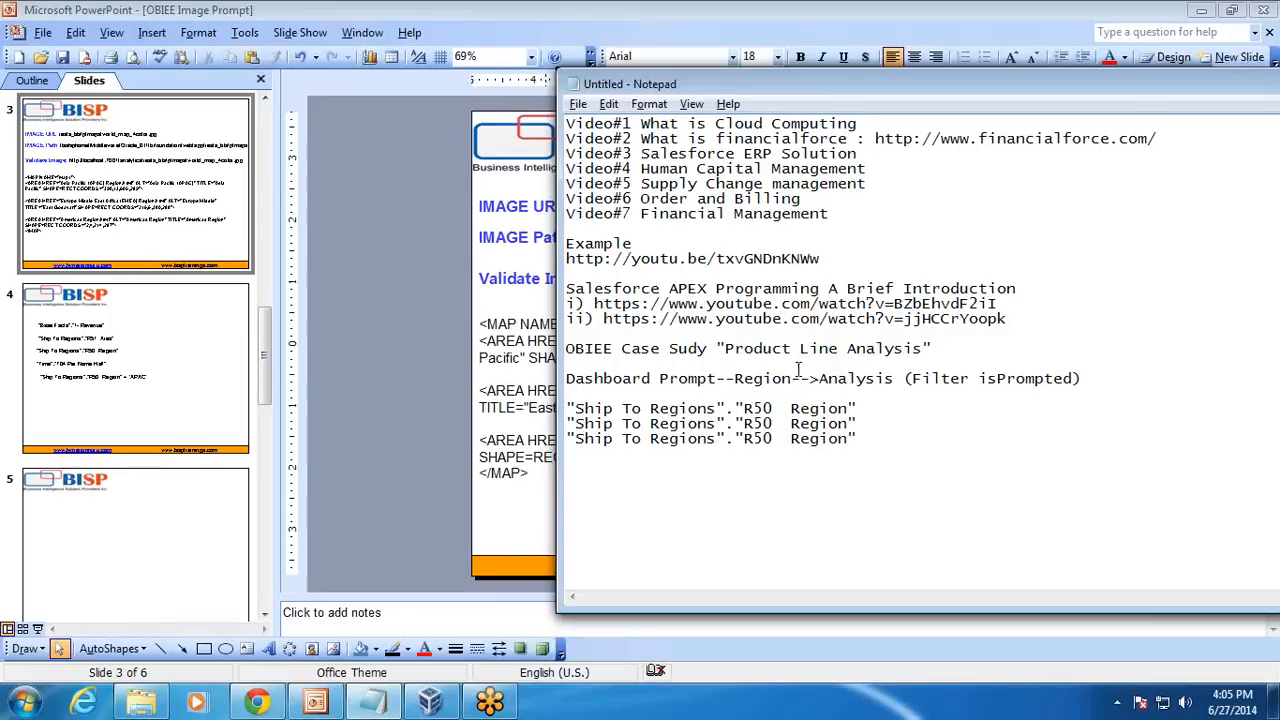
left_click_drag(860, 415, 568, 409)
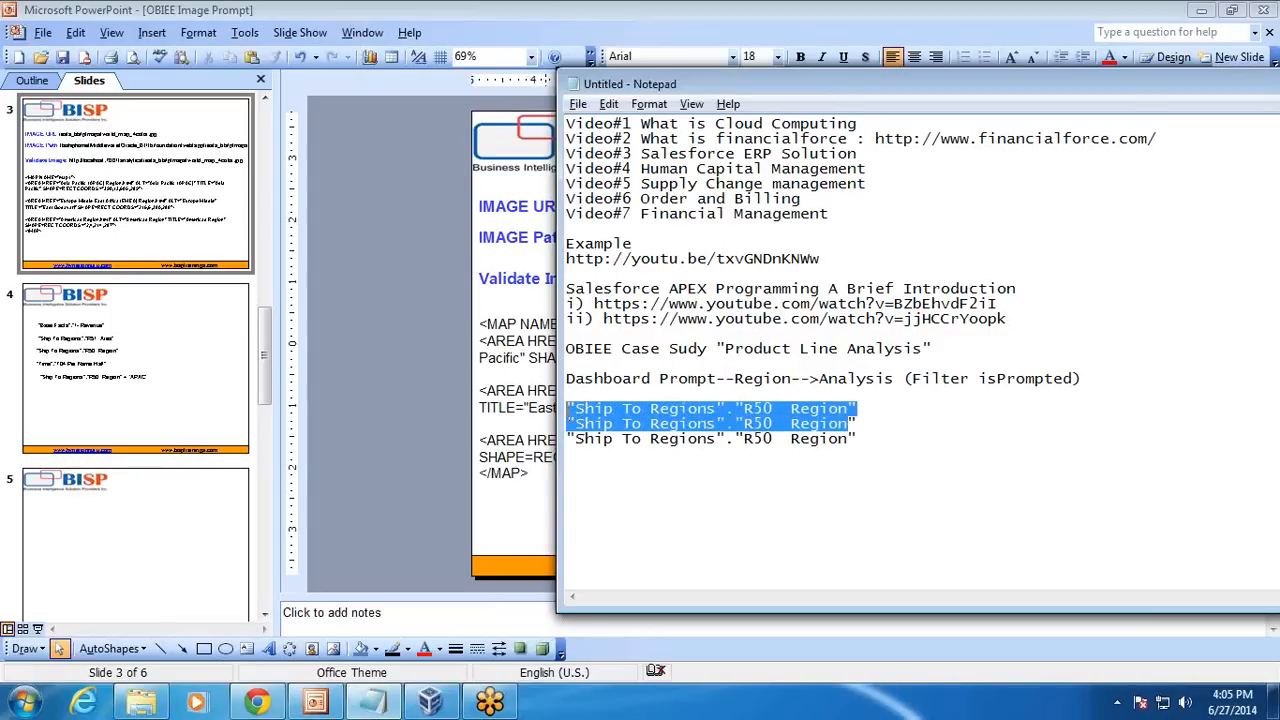
left_click_drag(909, 378, 1072, 385)
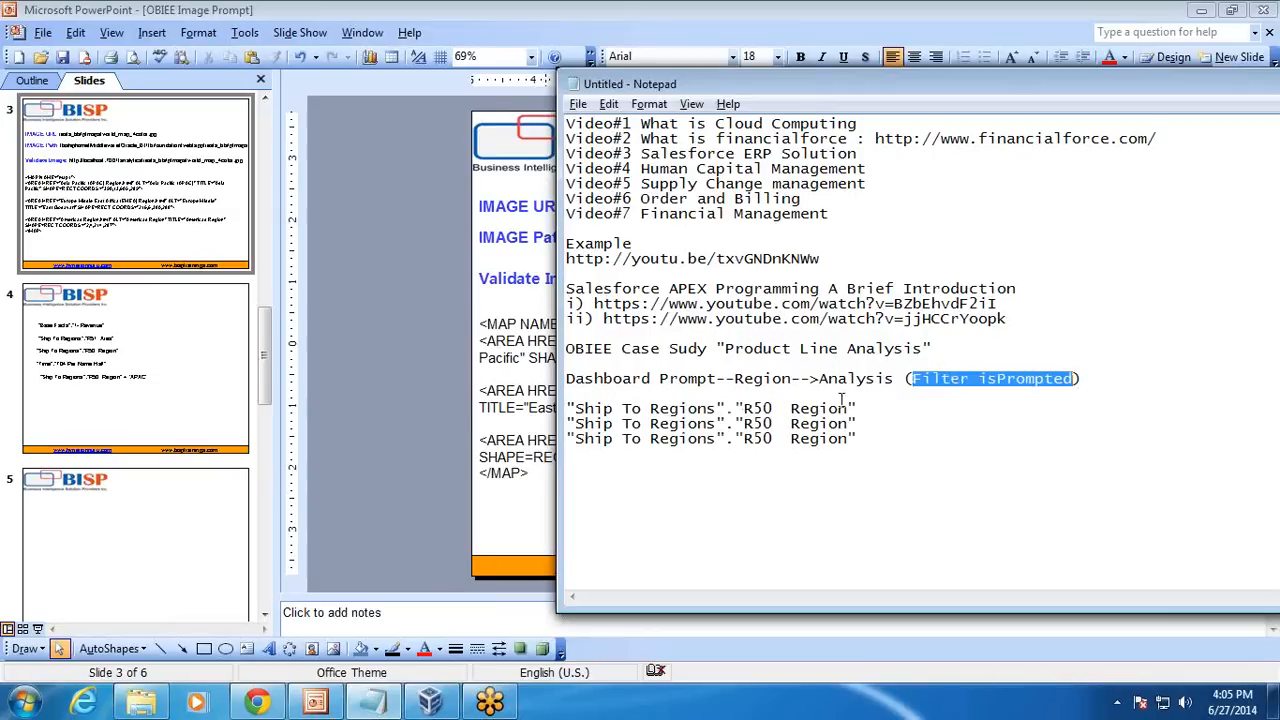
left_click(1098, 386)
left_click_drag(977, 385, 1073, 385)
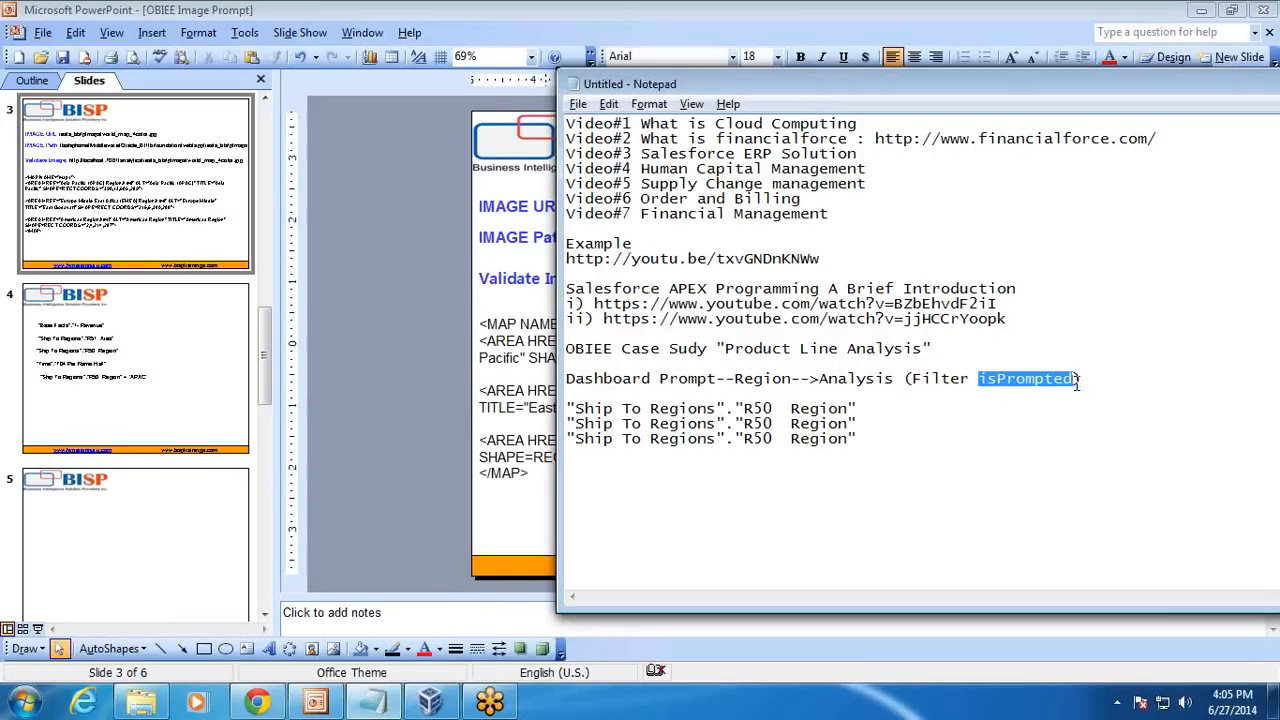
- Return to the SampleApp virtual machine and create a new analysis on the A - Sample Sales subject area
left_click(420, 700)
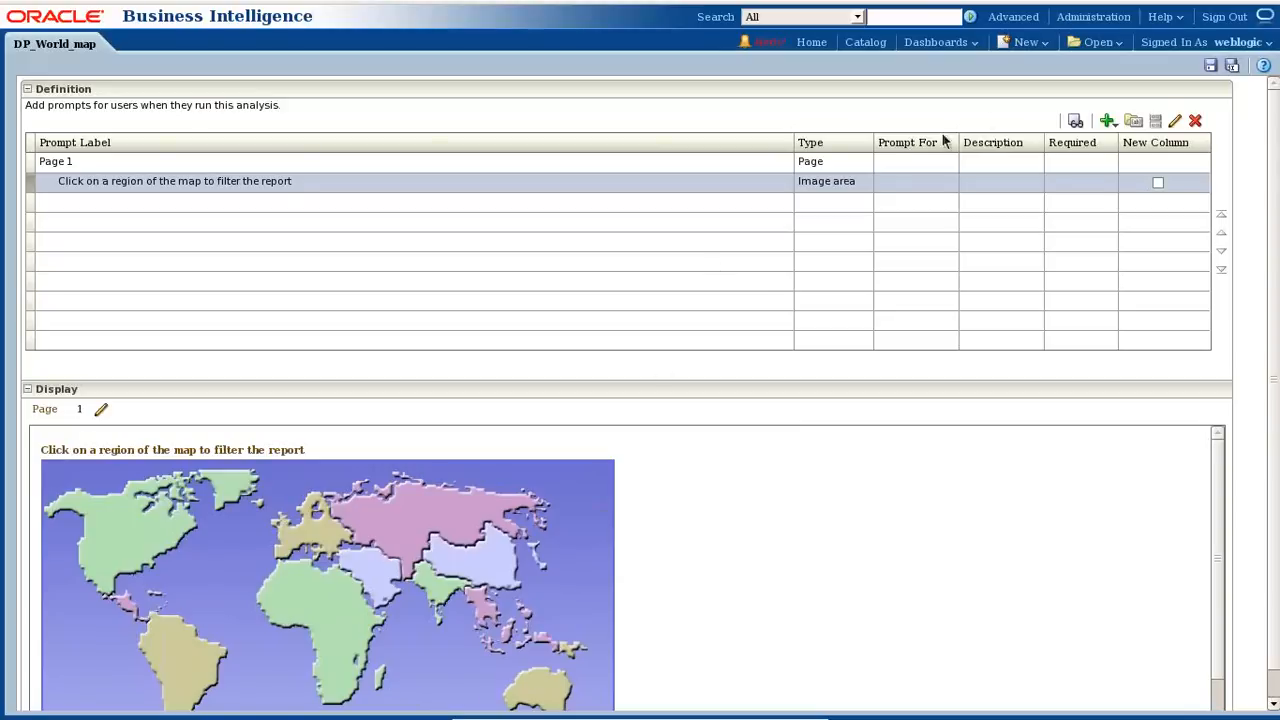
left_click(1030, 42)
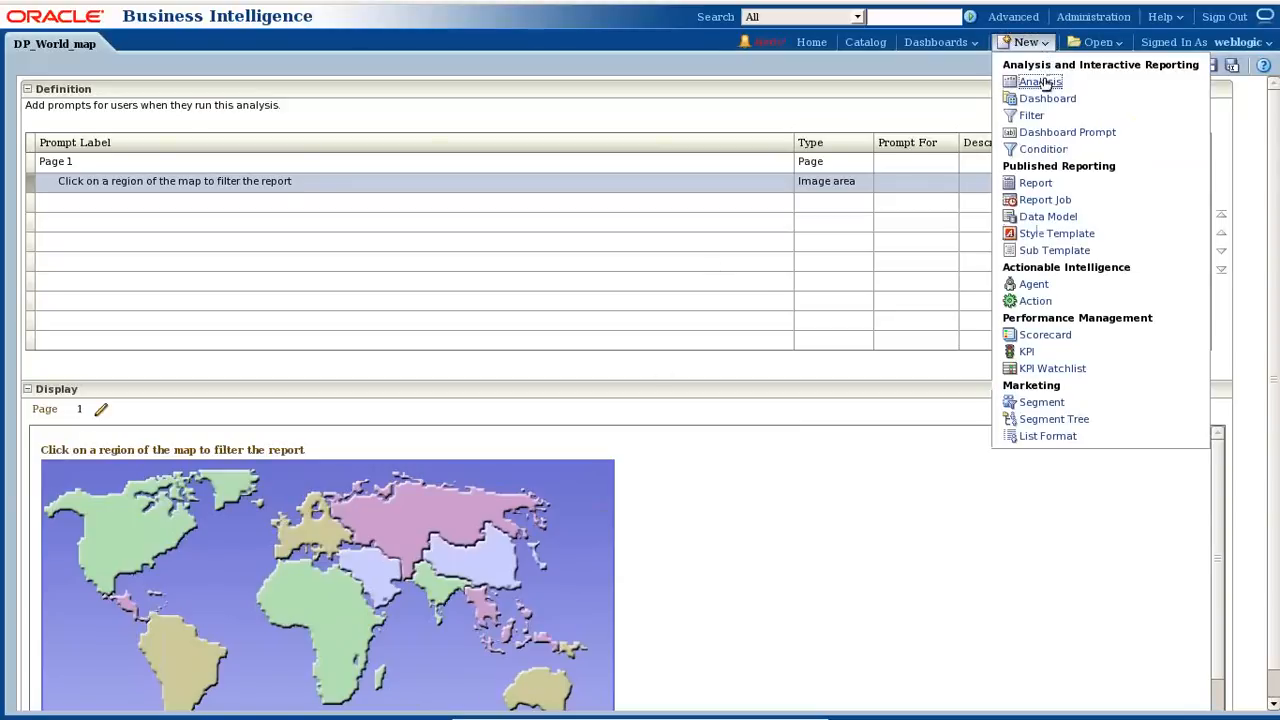
left_click(1044, 84)
left_click(1038, 93)
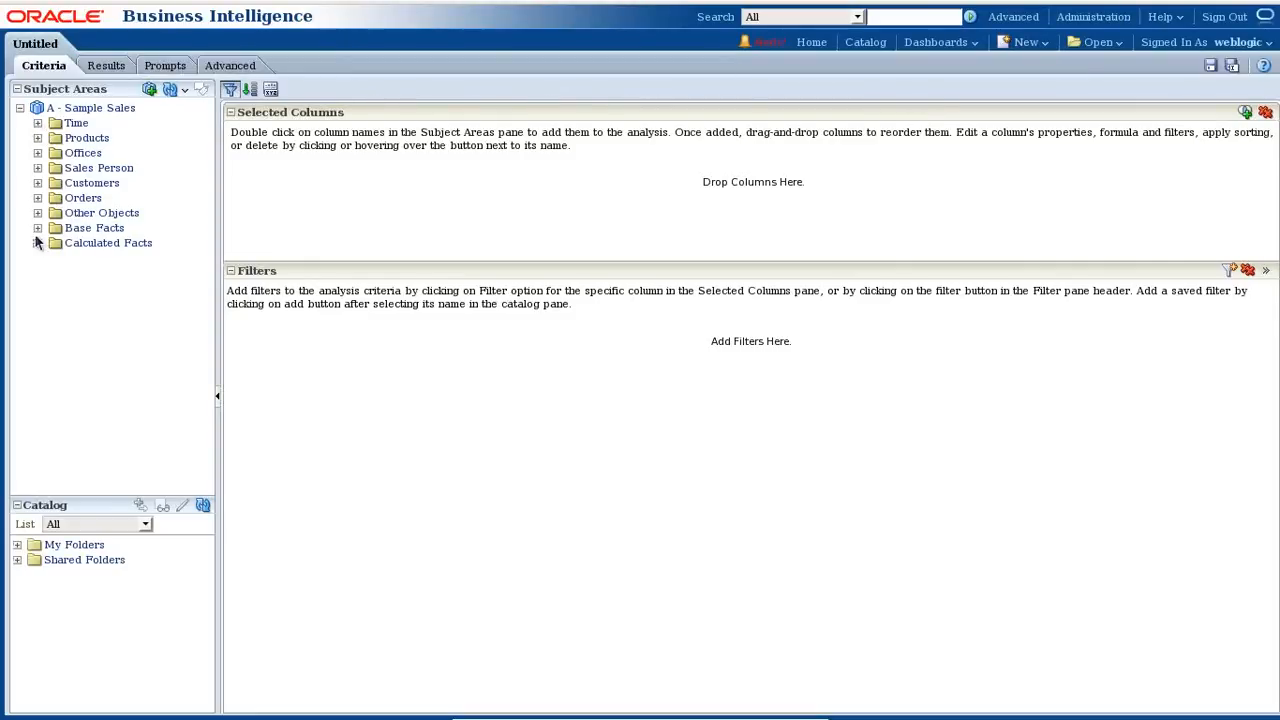
- Add 1- Revenue from Base Facts and T04 Per Name Half from Time to the analysis columns
left_click(37, 228)
left_click_drag(100, 244, 335, 200)
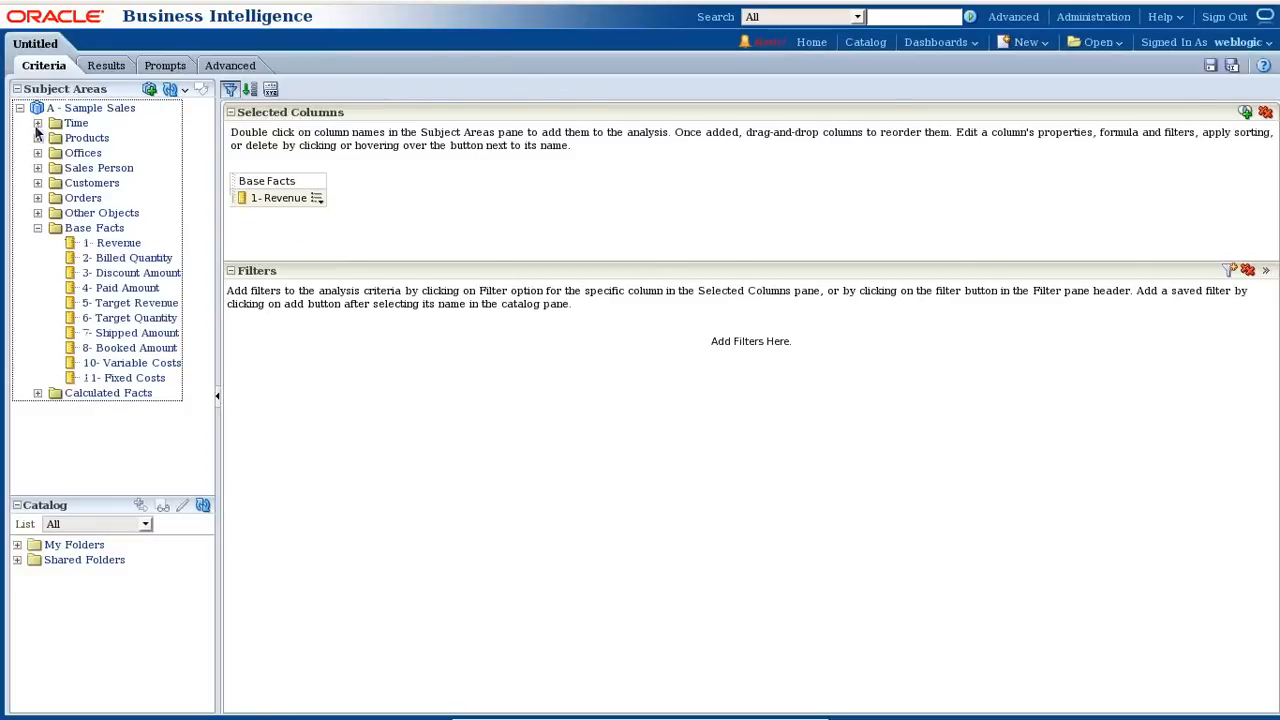
left_click(37, 123)
left_click_drag(125, 229, 440, 200)
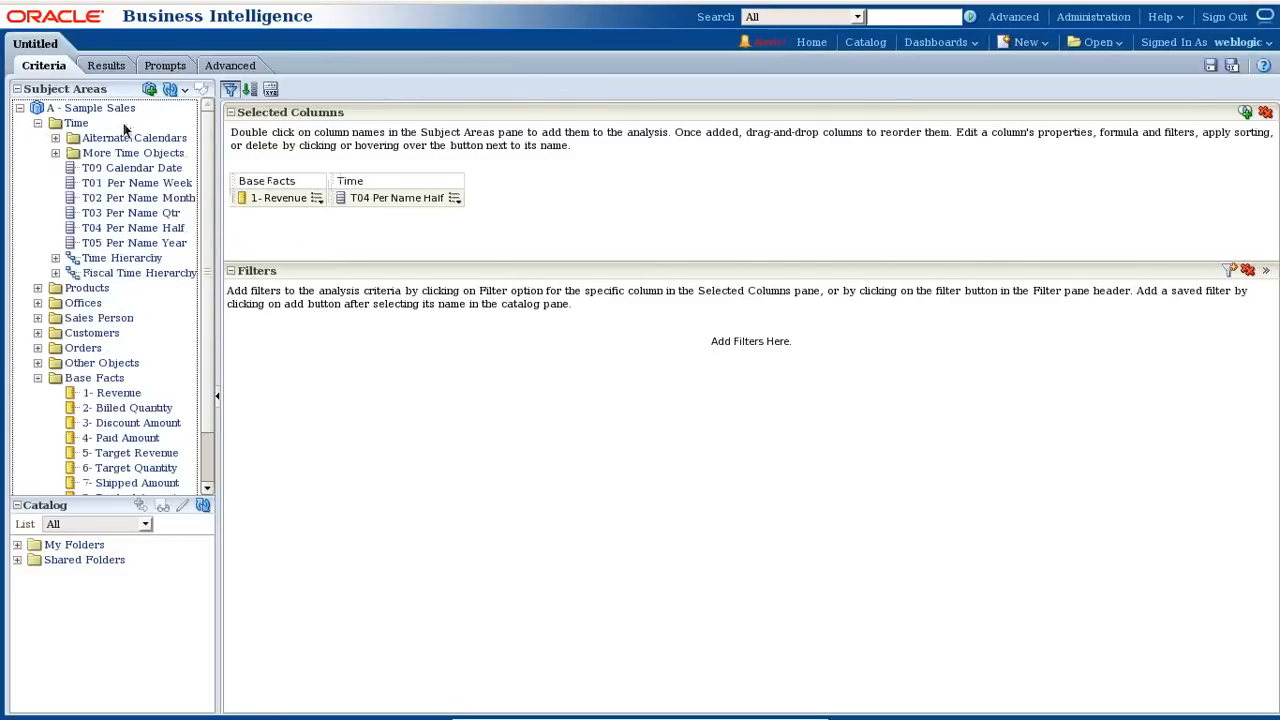
- Add R50 Region and R51 Area from the Ship To Regions folder under Orders to the analysis columns
left_click(37, 124)
left_click(37, 228)
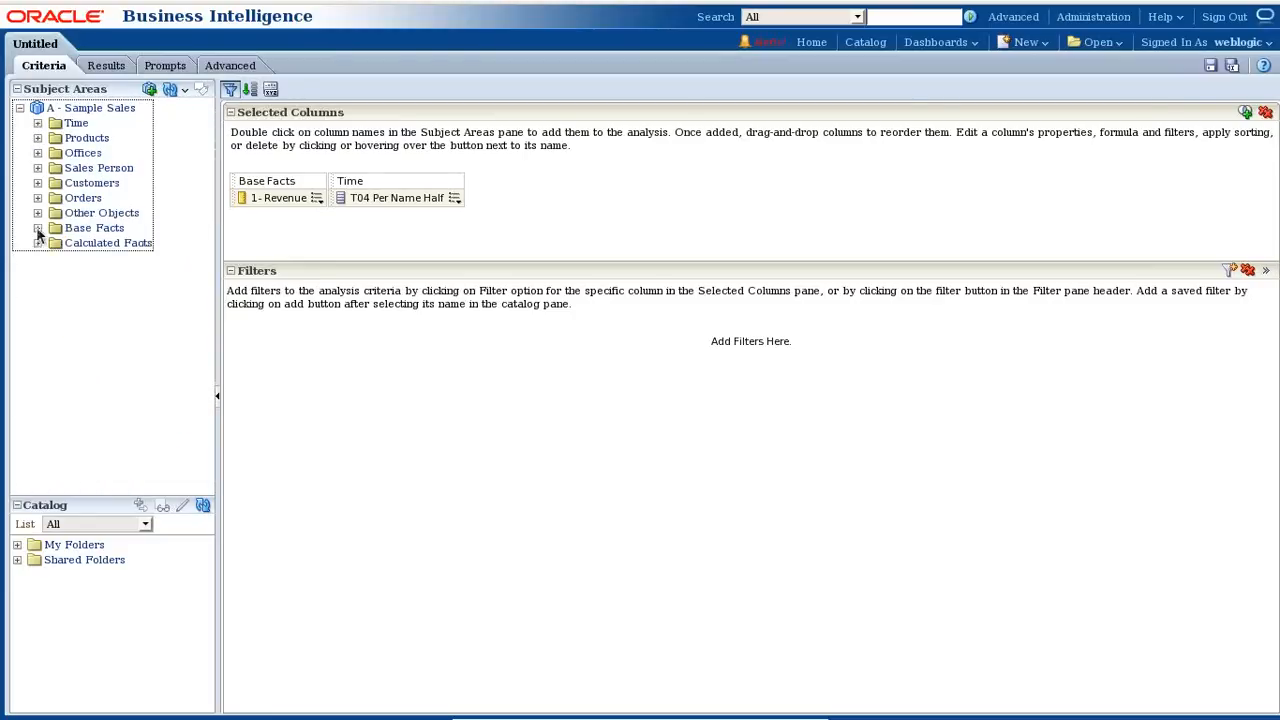
left_click(37, 198)
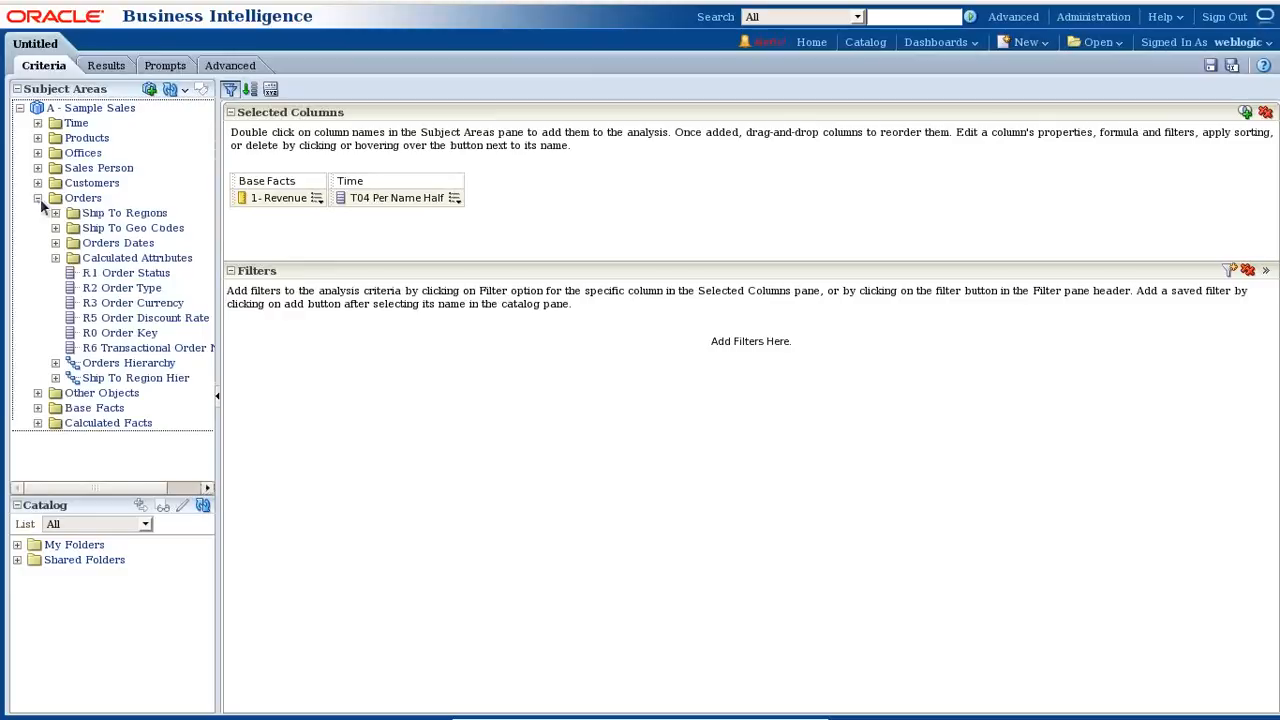
left_click(55, 213)
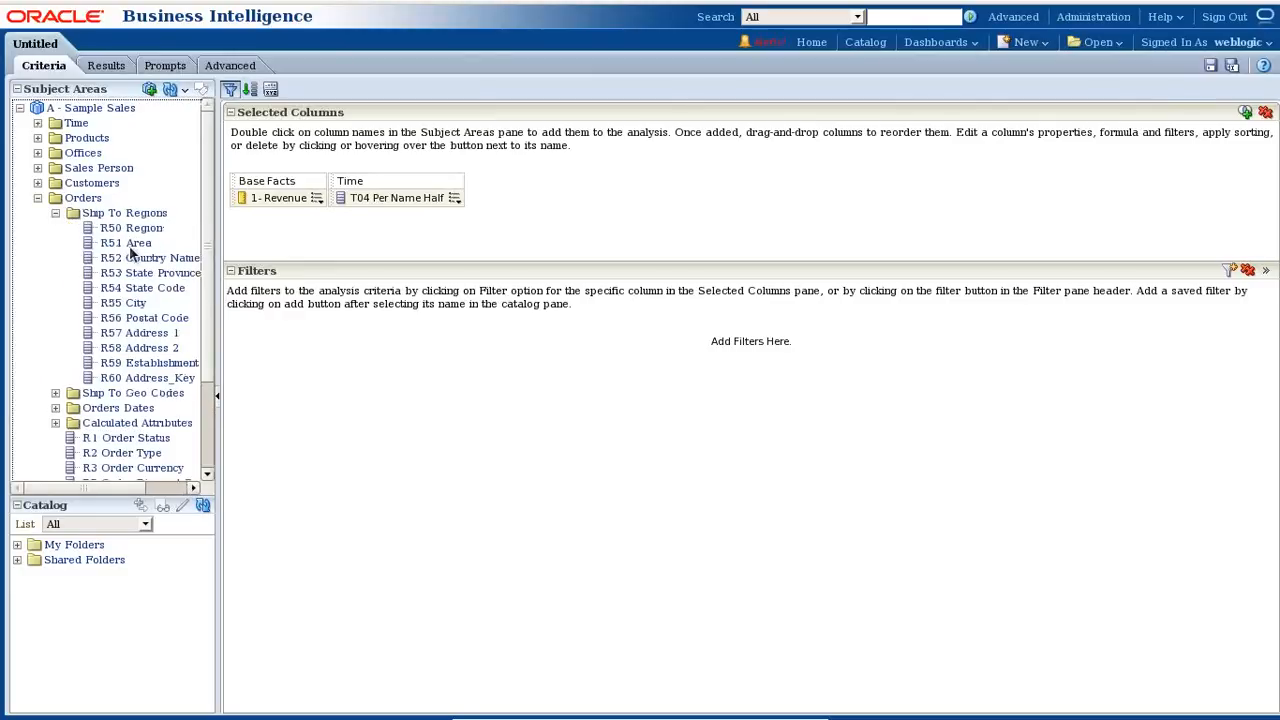
left_click_drag(138, 228, 475, 200)
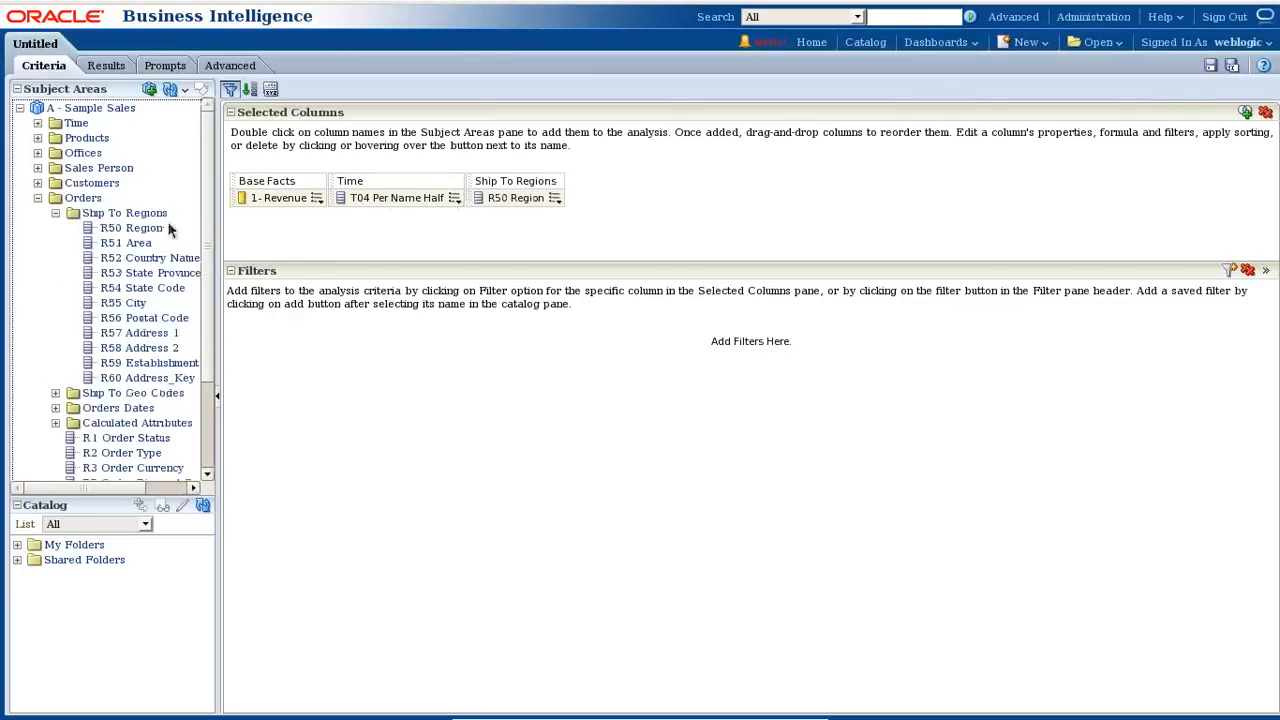
left_click_drag(134, 242, 570, 232)
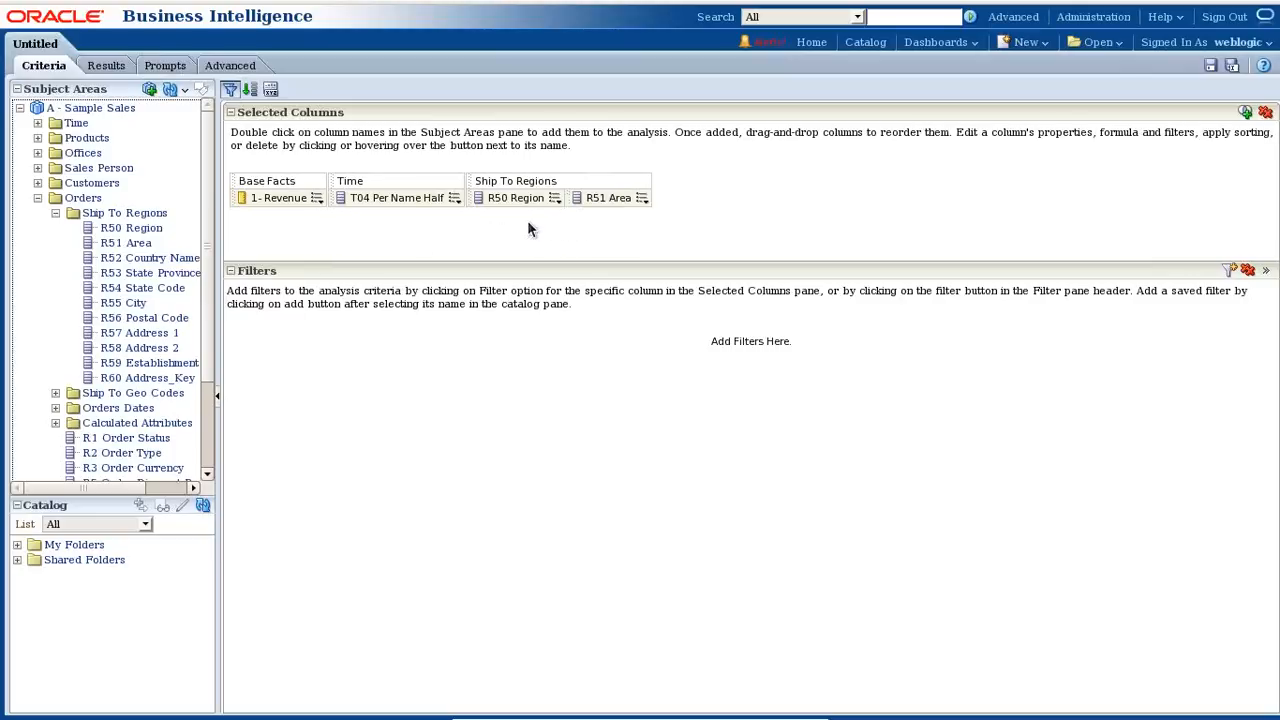
- Add a filter on the R50 Region column with the operator "is prompted"
left_click(555, 200)
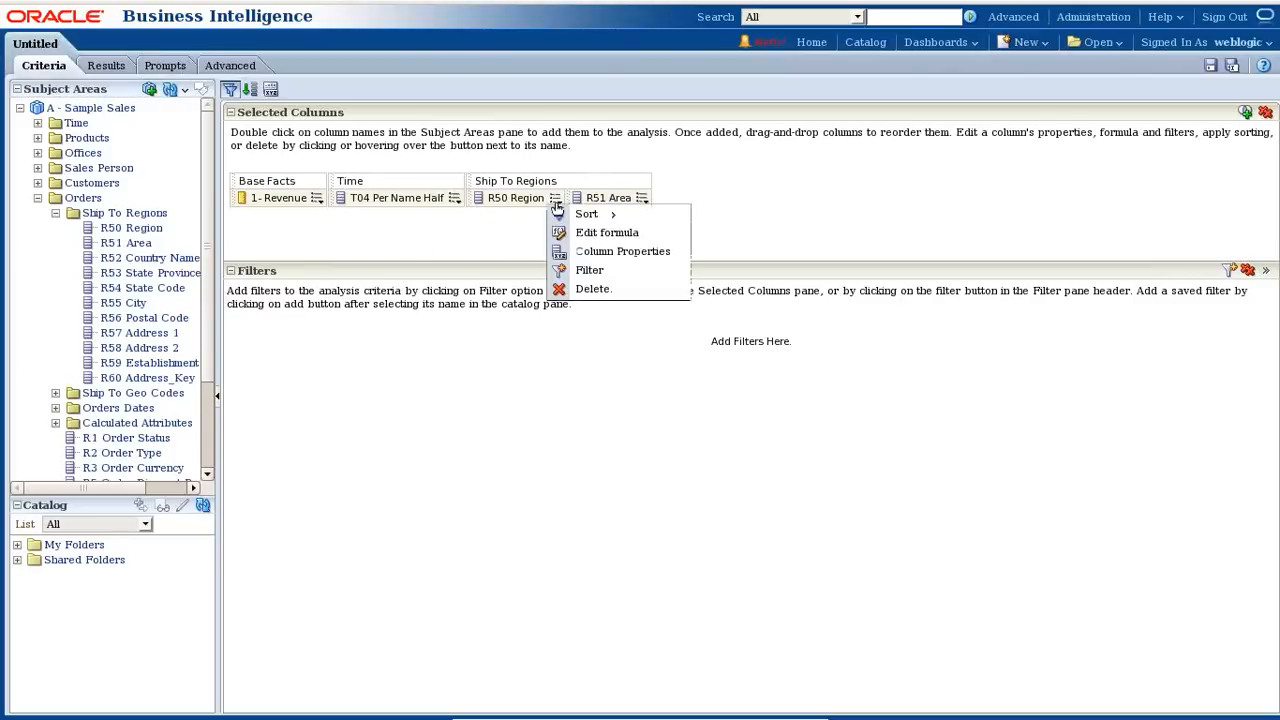
left_click(590, 270)
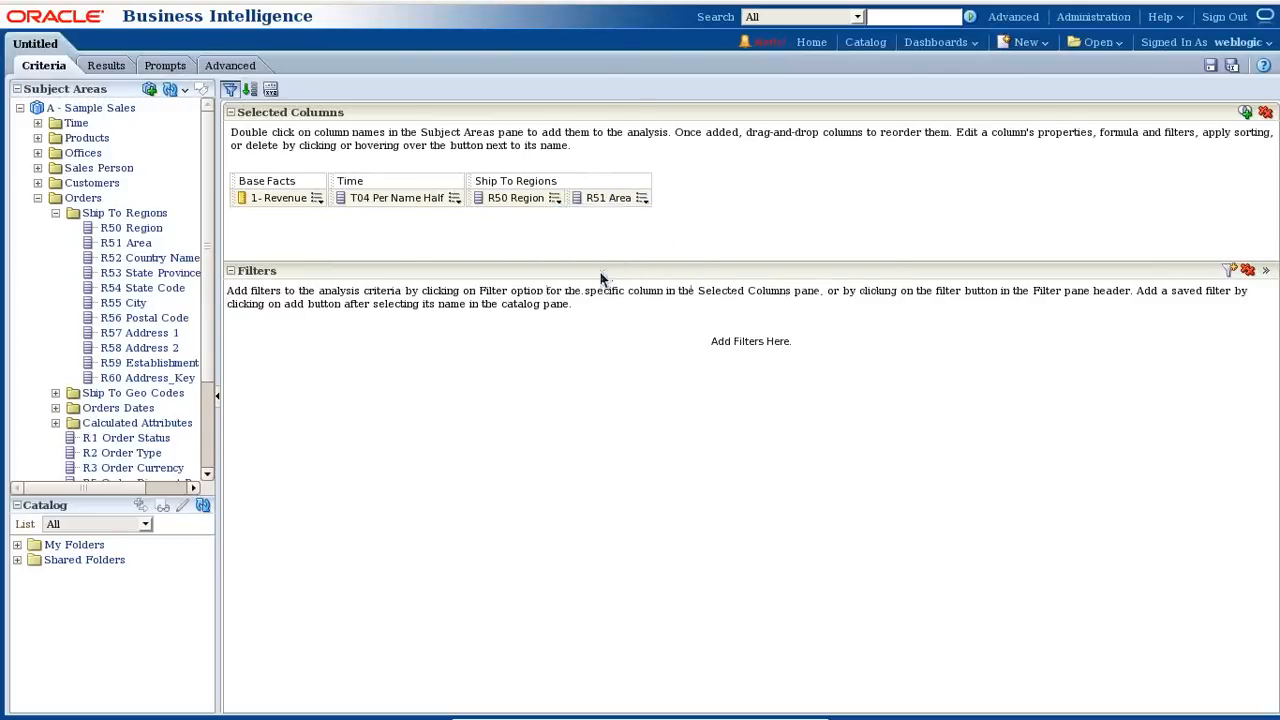
left_click(658, 276)
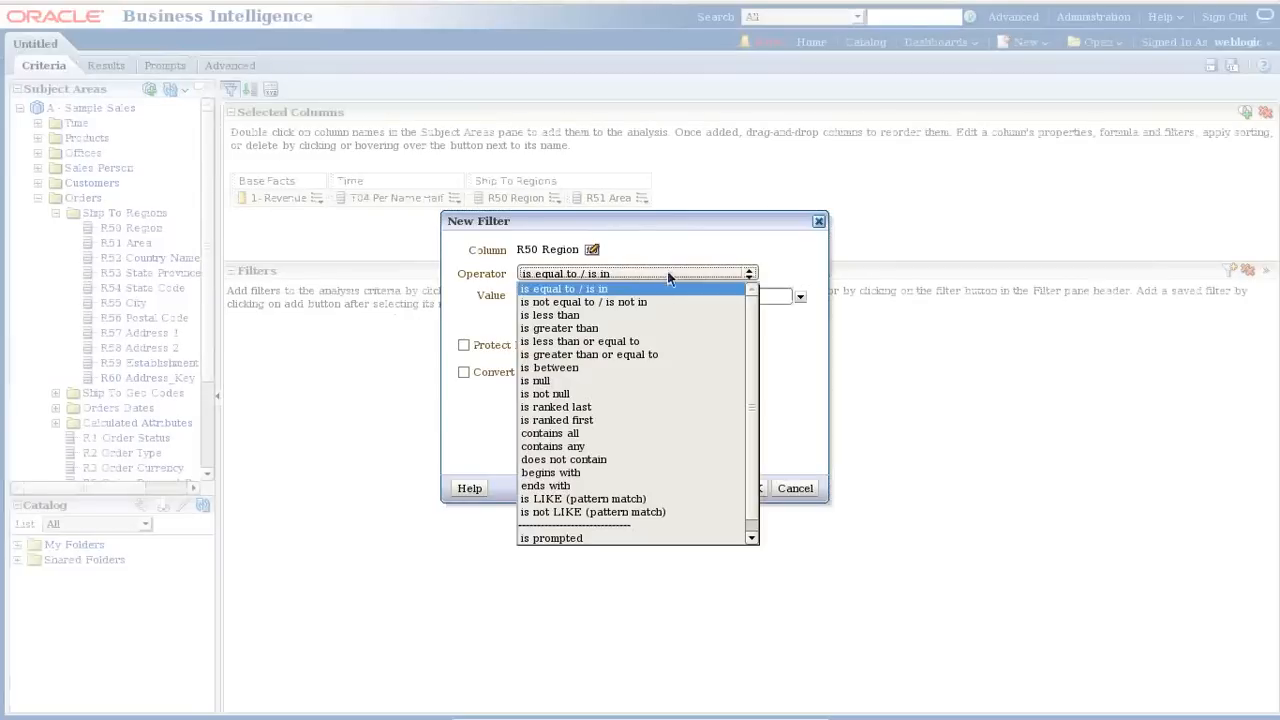
left_click(603, 539)
left_click(697, 488)
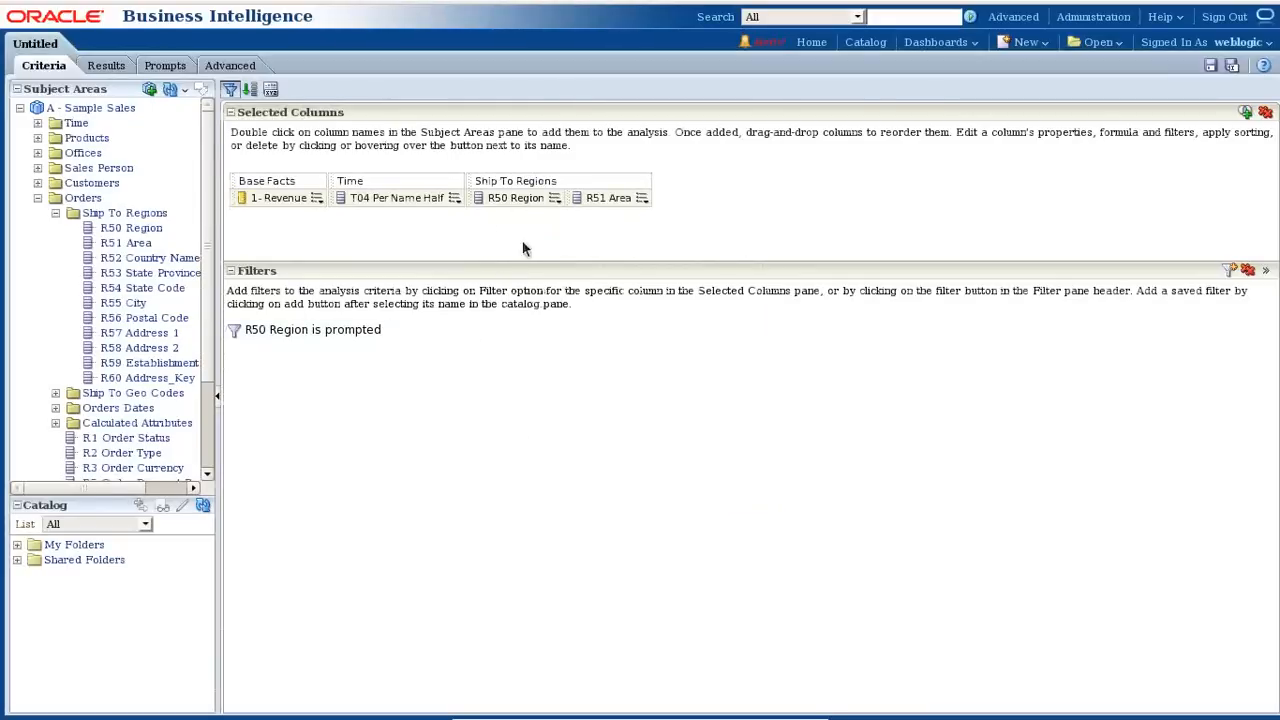
- Replace the table in the compound layout with a pivot table and move T04 Per Name Half into its columns
left_click(106, 65)
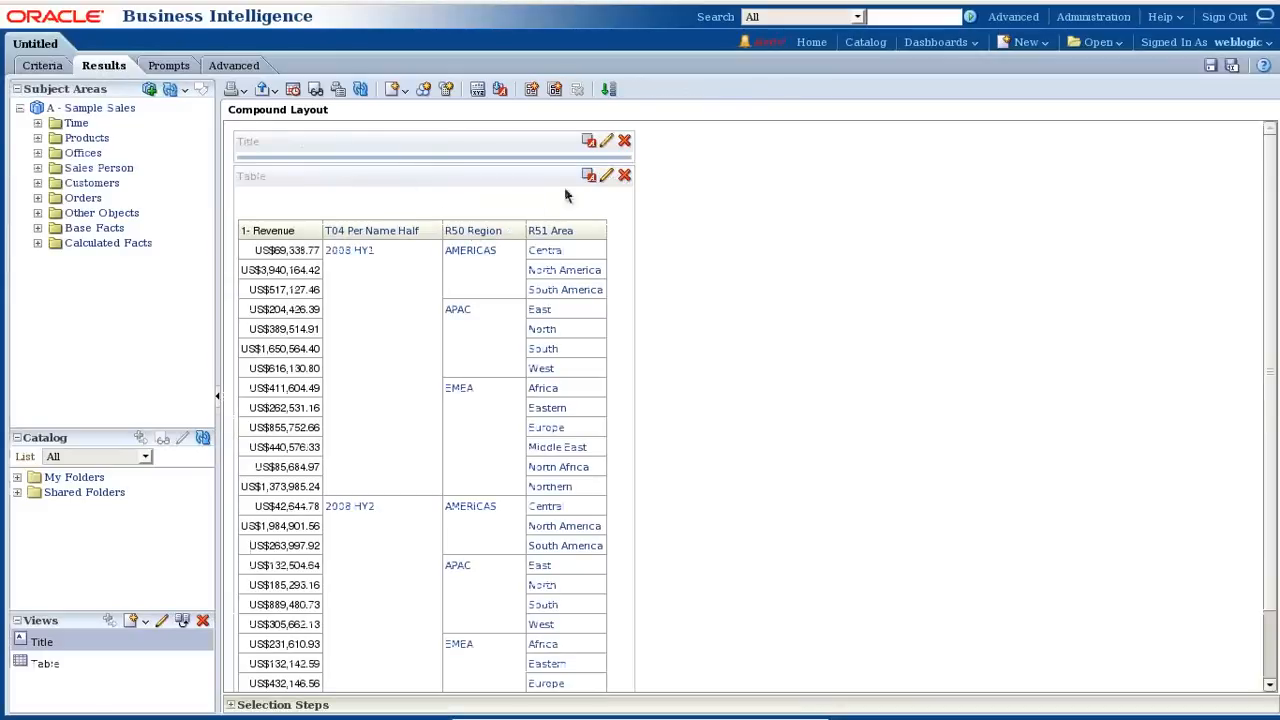
left_click(624, 175)
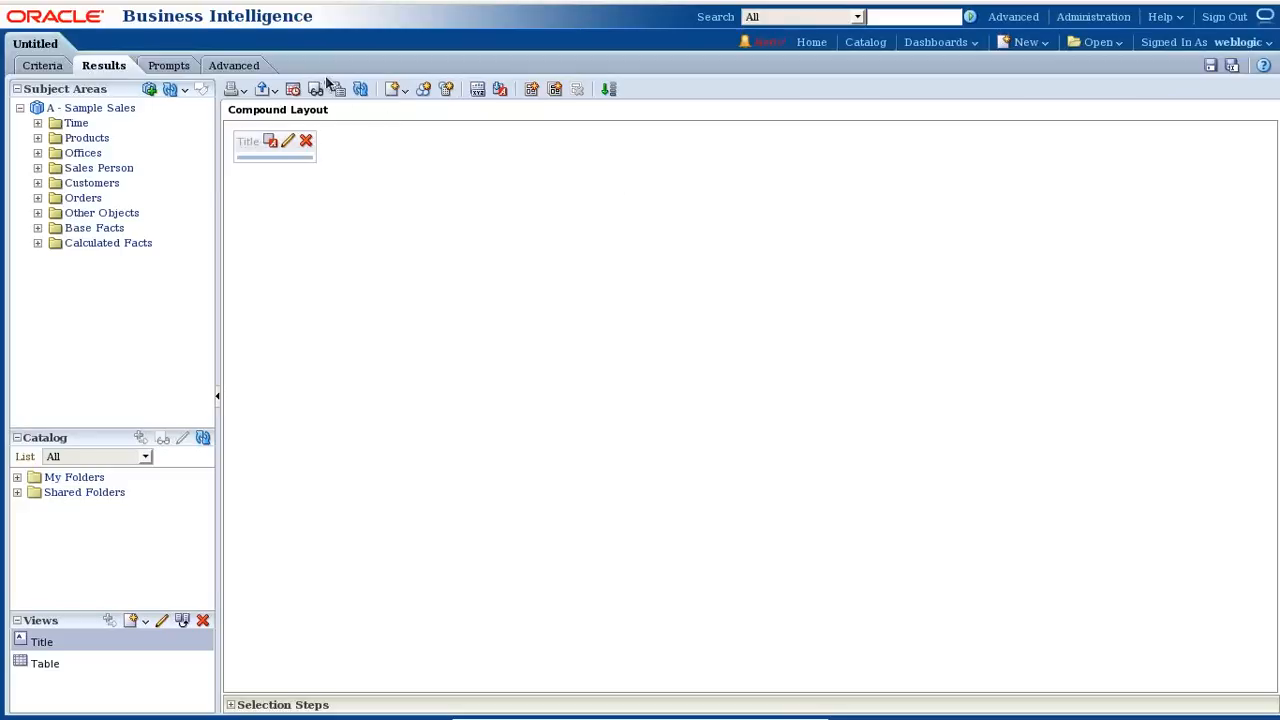
left_click(396, 91)
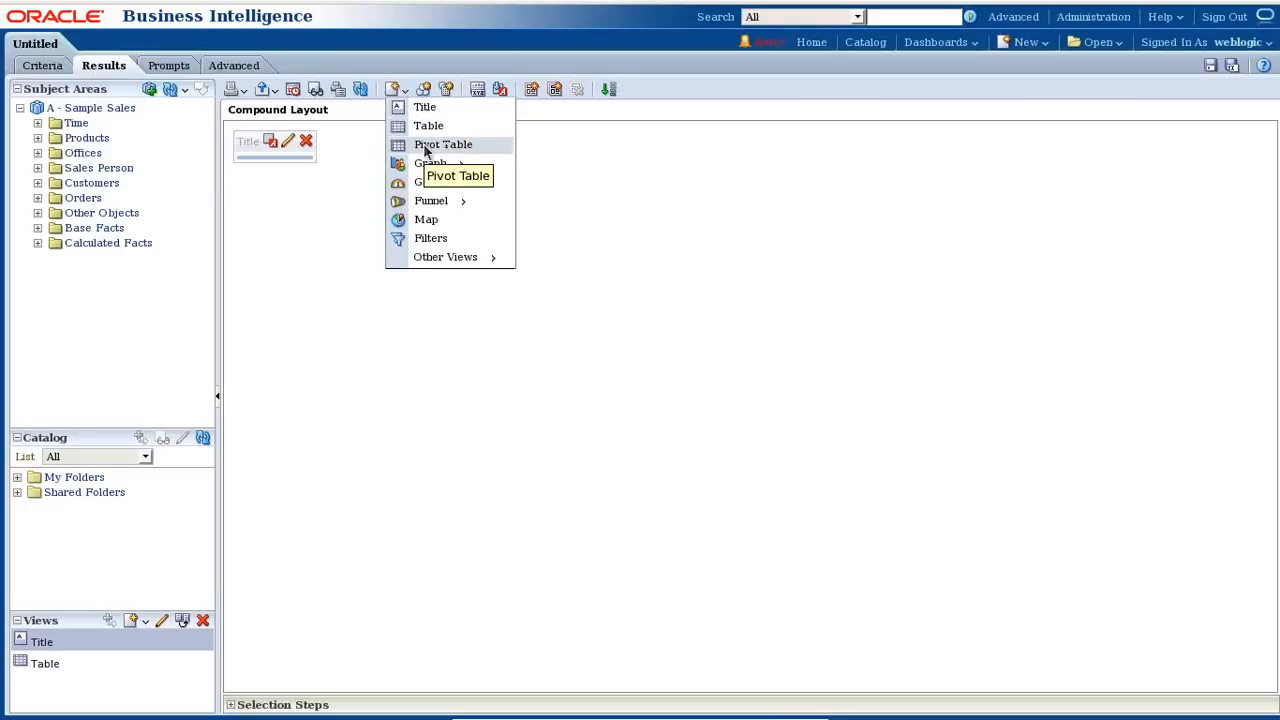
left_click(423, 145)
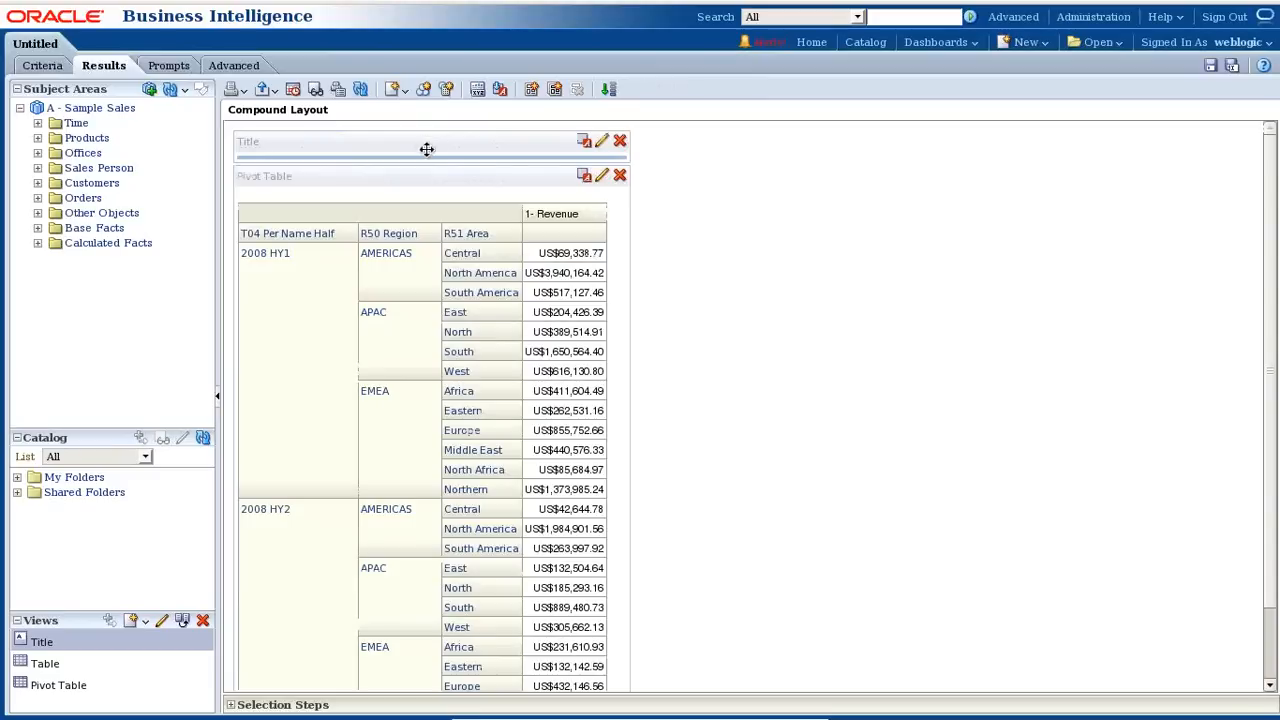
left_click_drag(300, 228, 522, 204)
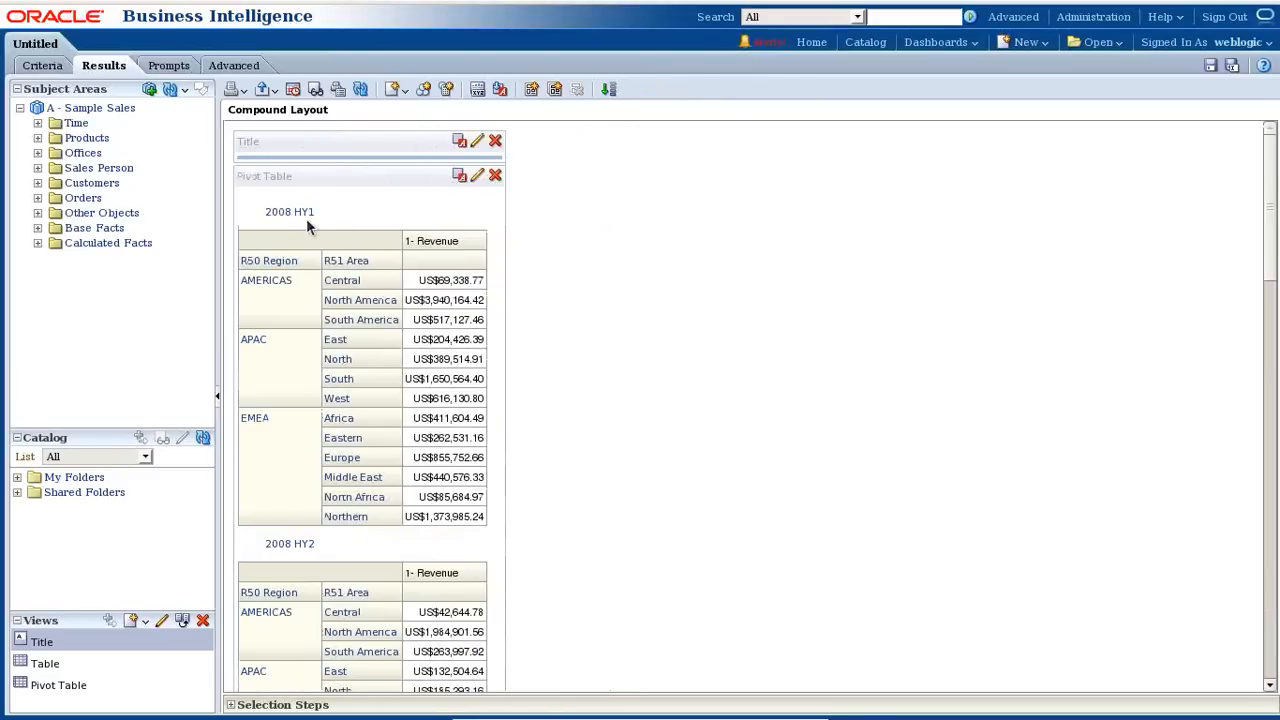
left_click_drag(248, 211, 532, 252)
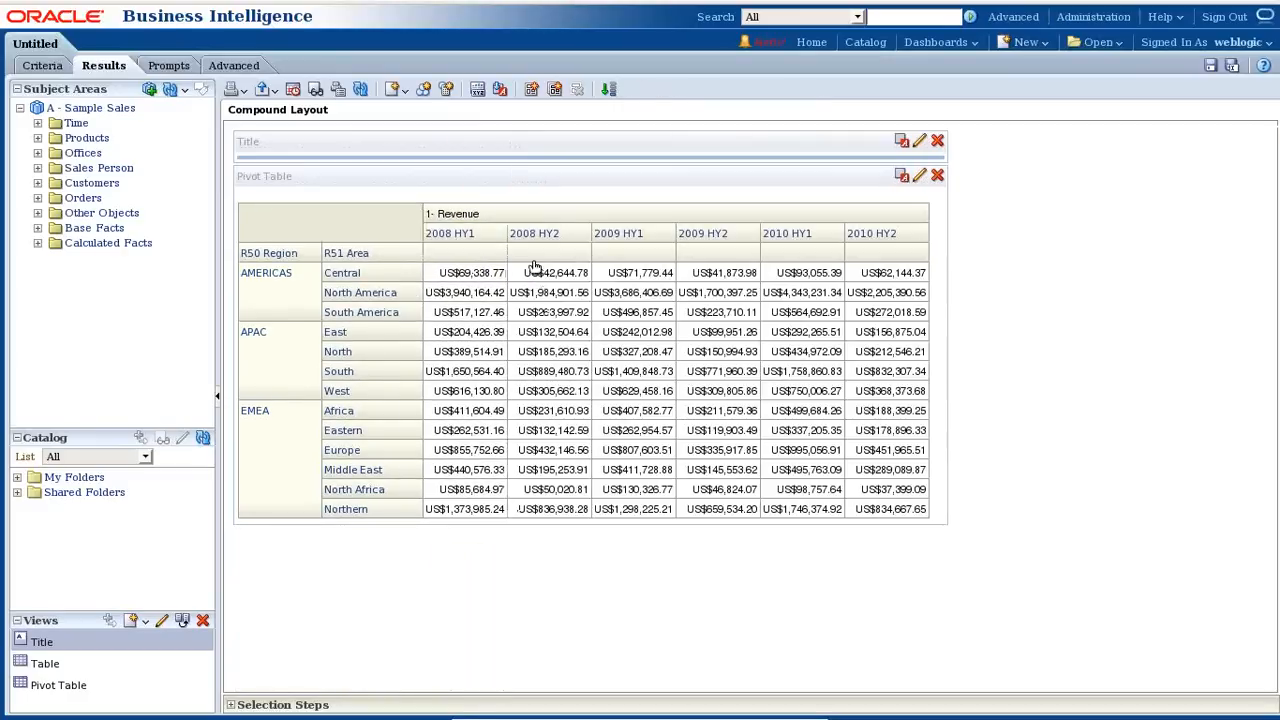
- Hide the measure labels in the pivot table's layout and finish editing the view
left_click(920, 176)
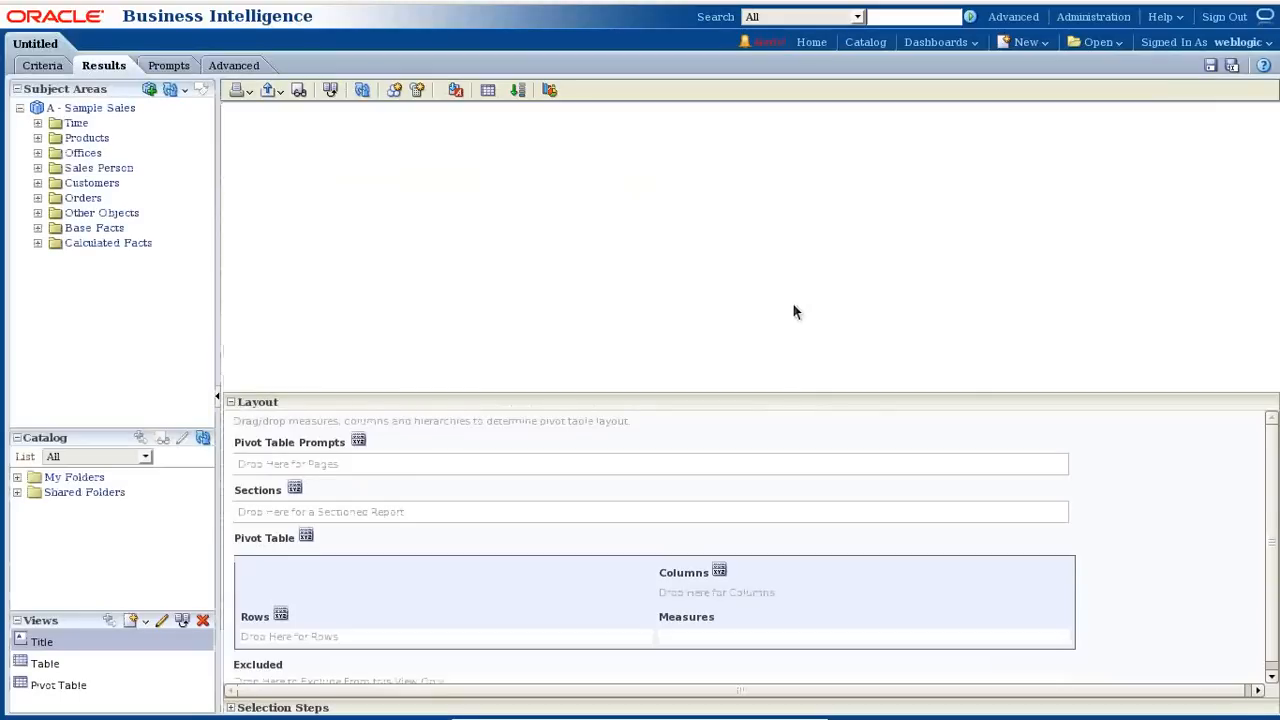
scroll(459, 561, "down", 3)
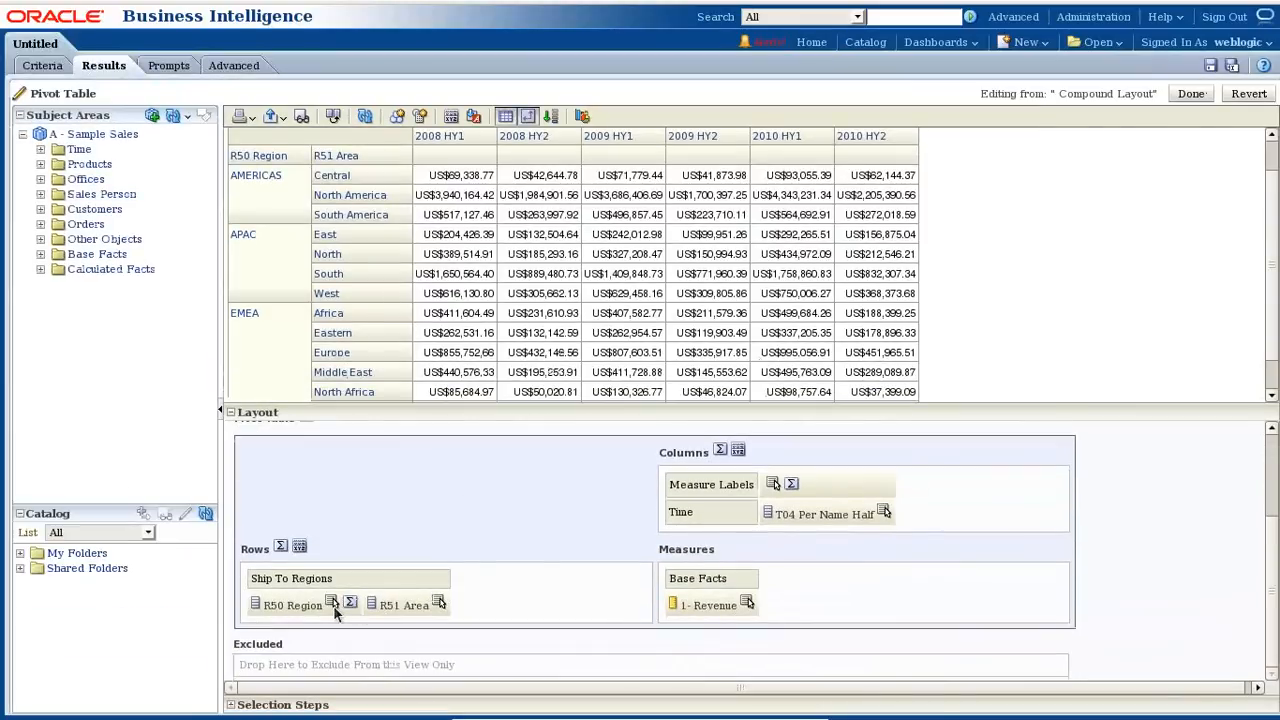
left_click(333, 606)
left_click(776, 490)
left_click(810, 517)
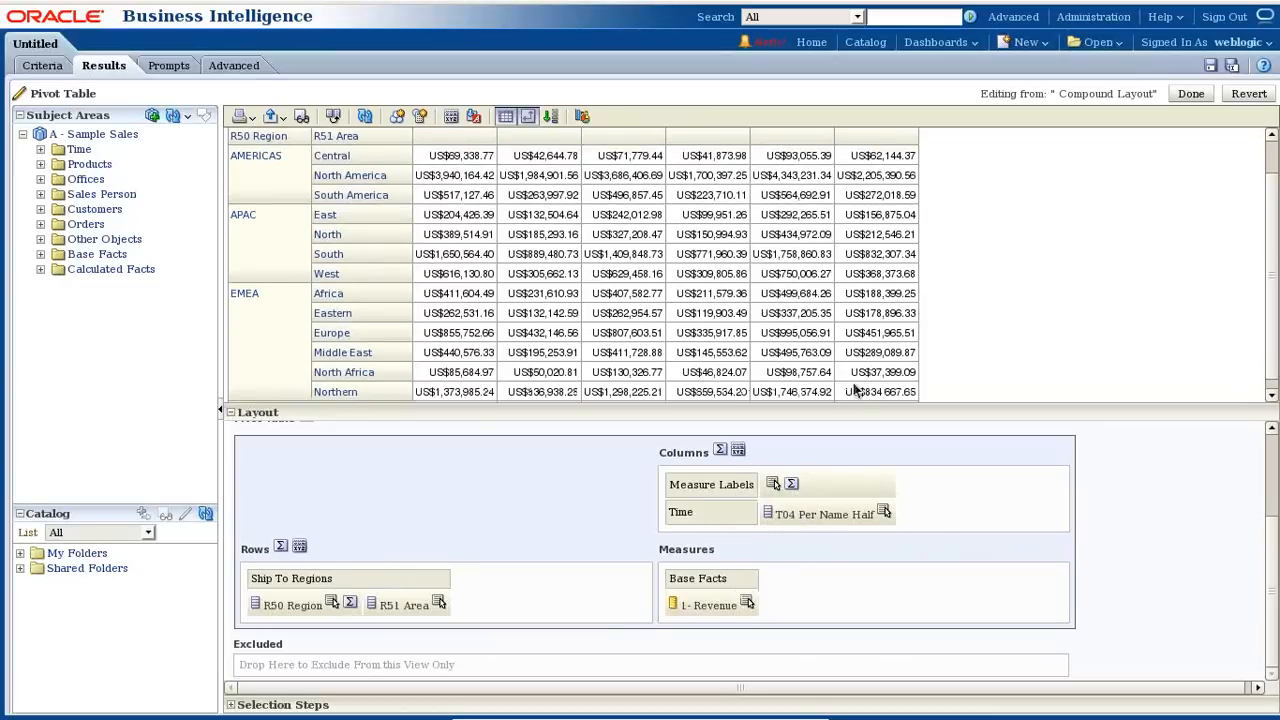
left_click(1186, 95)
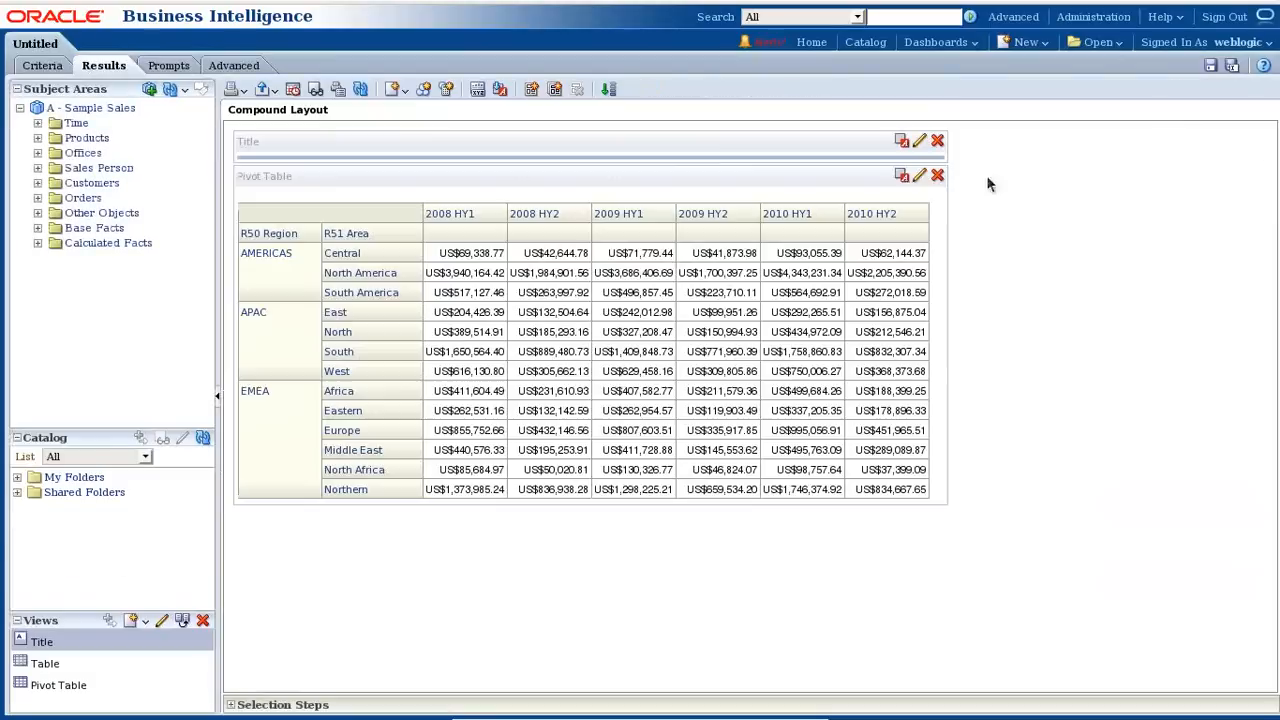
- Add a line graph view to the compound layout below the pivot table
left_click(402, 90)
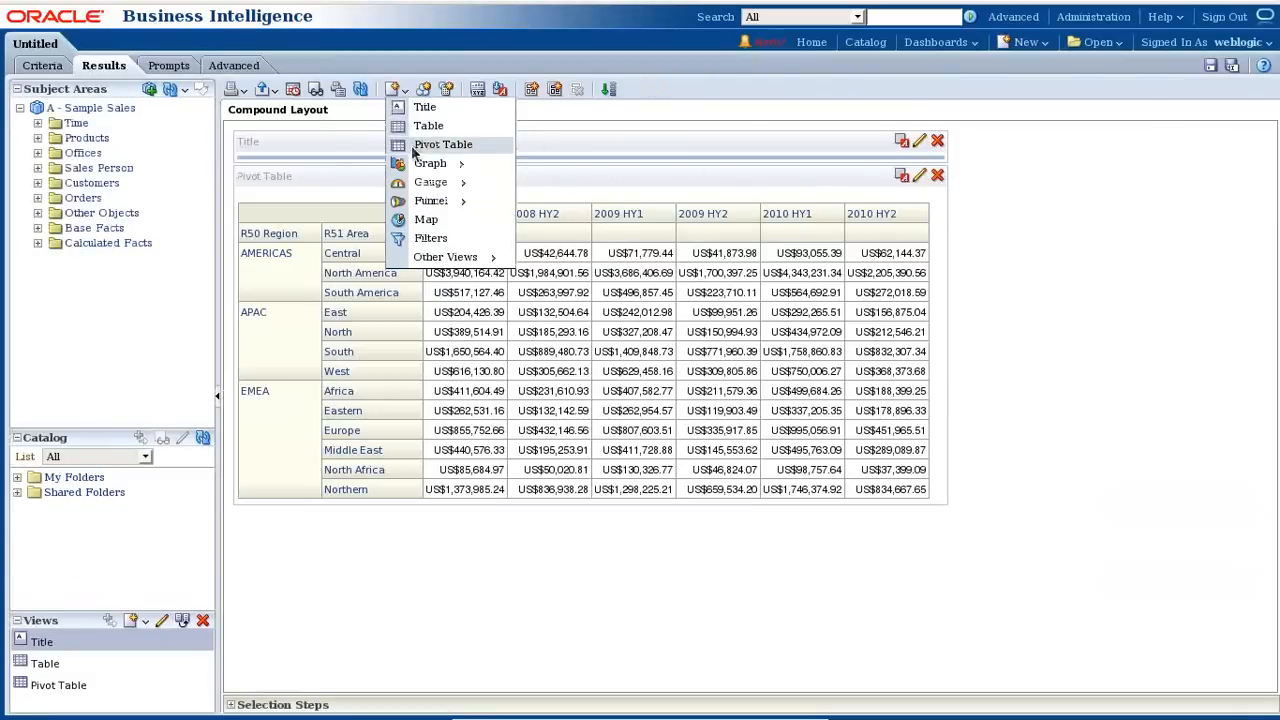
mouse_move(432, 163)
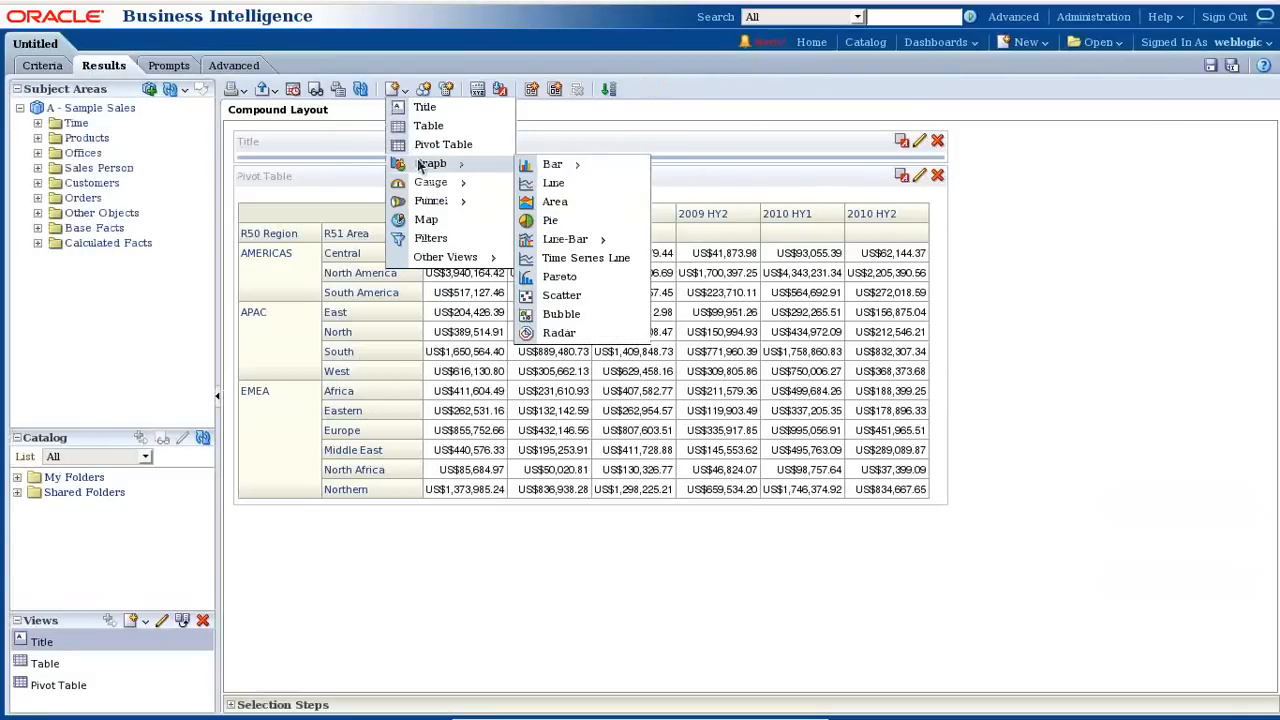
left_click(562, 185)
scroll(1094, 411, "down", 2)
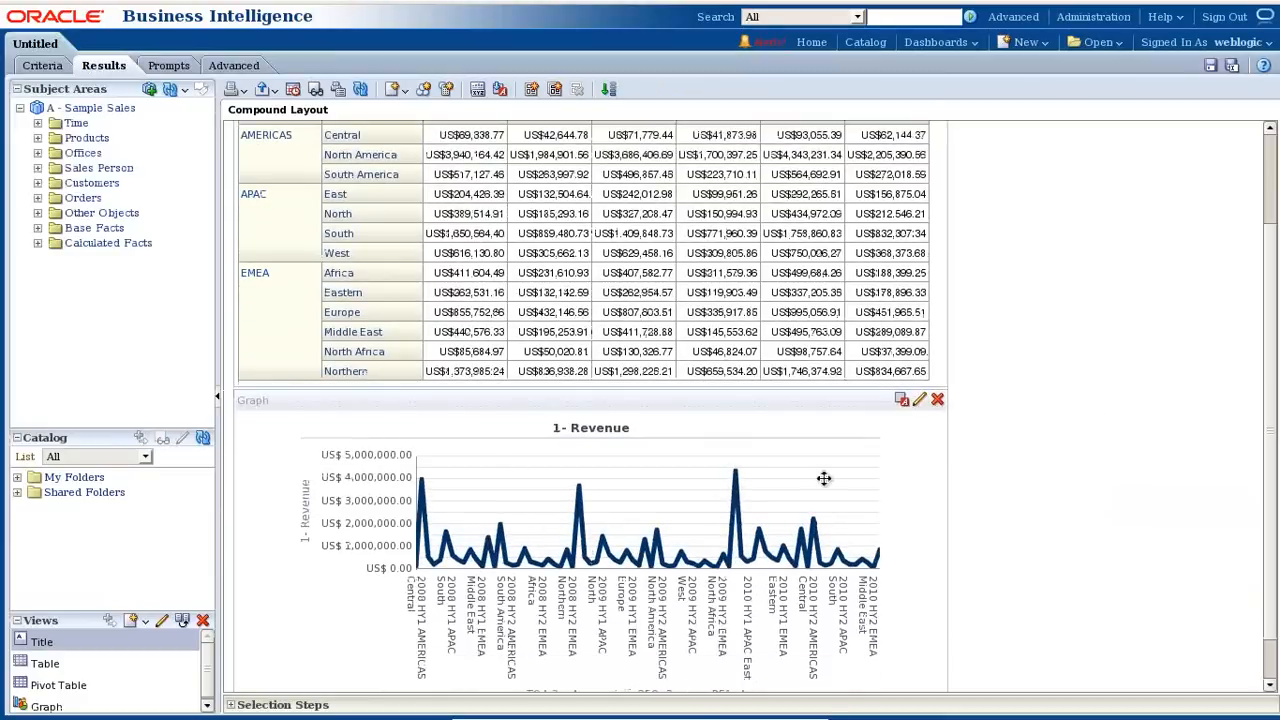
- Edit the revenue graph's layout so R50 Region and R51 Area vary the line color instead of grouping the horizontal axis
scroll(876, 318, "up", 3)
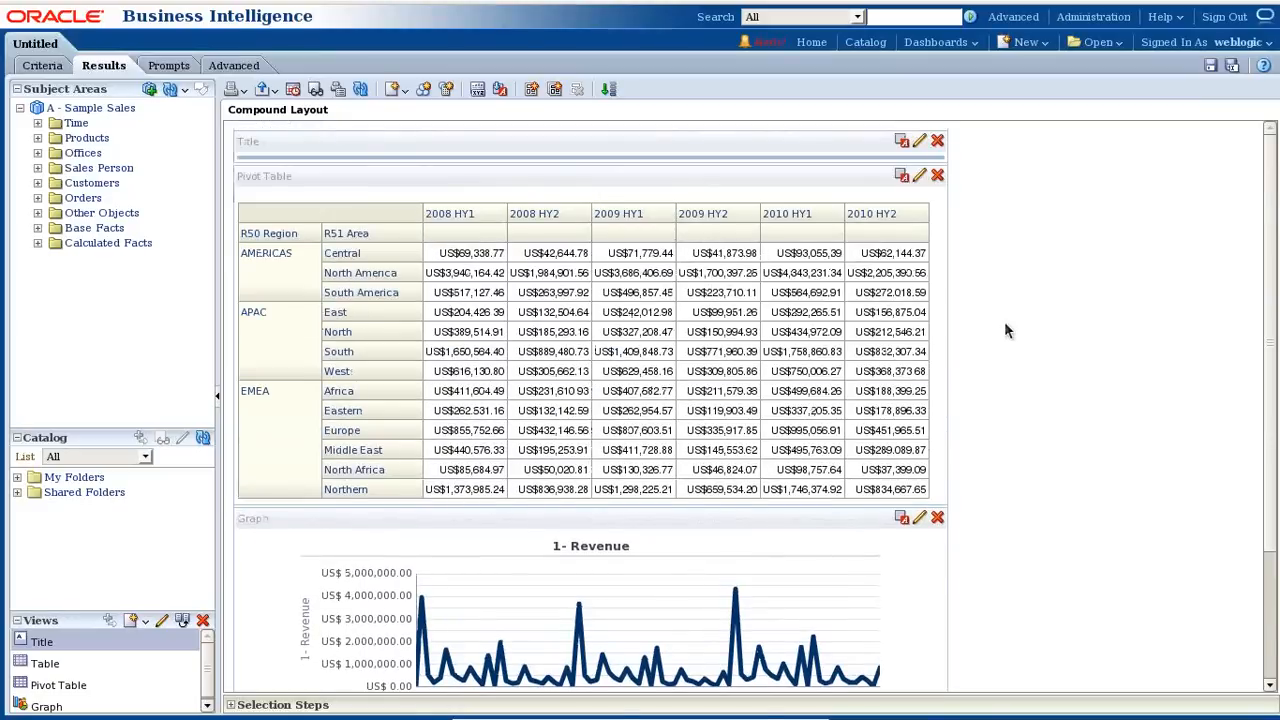
scroll(1001, 330, "down", 3)
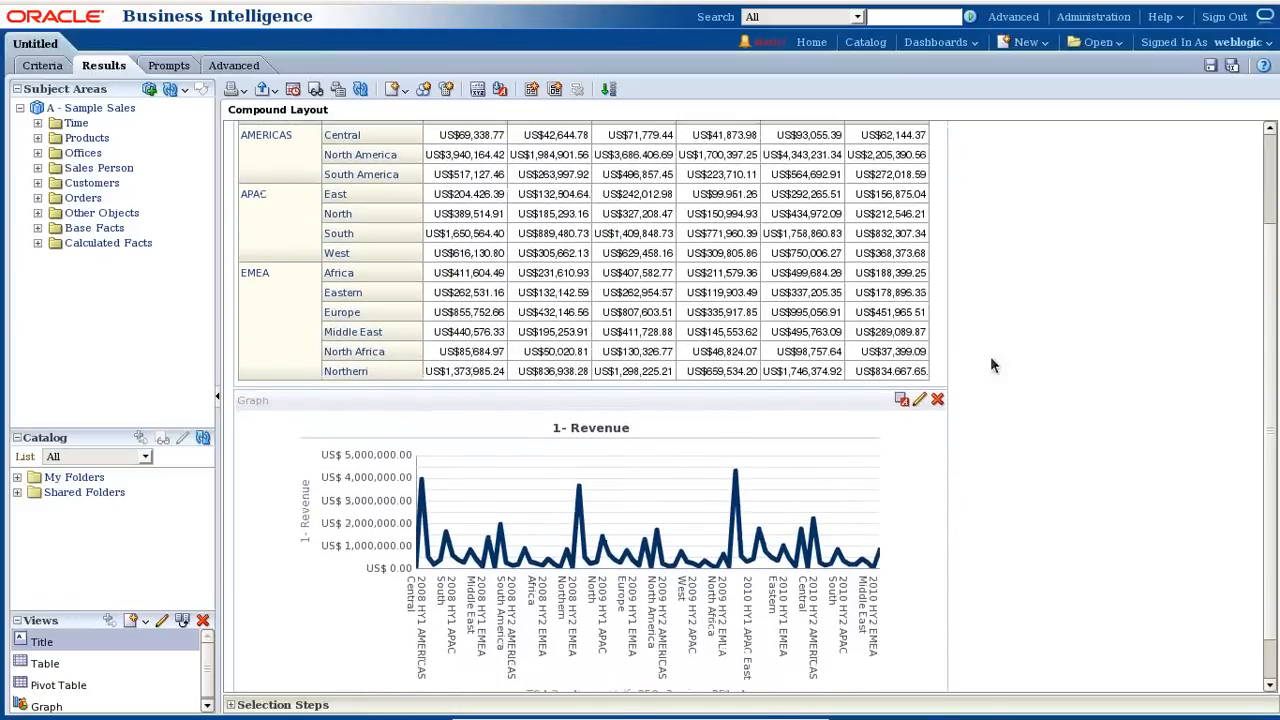
left_click(920, 401)
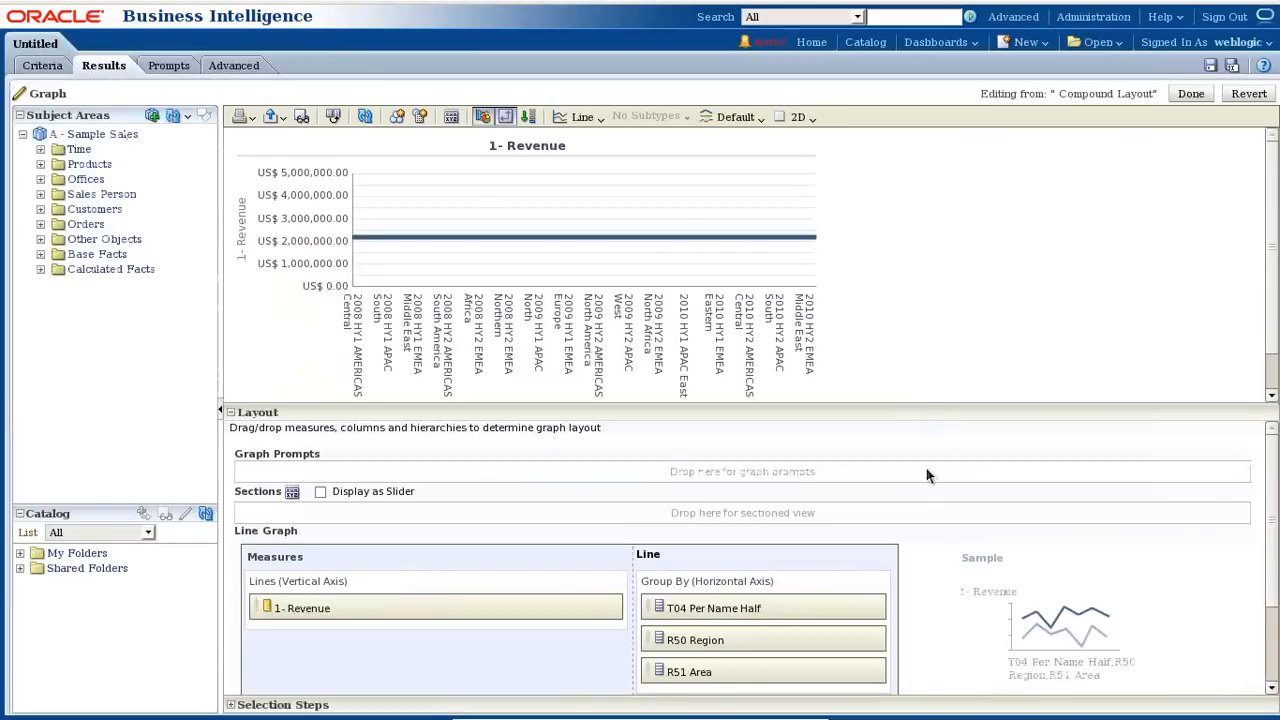
scroll(927, 475, "down", 3)
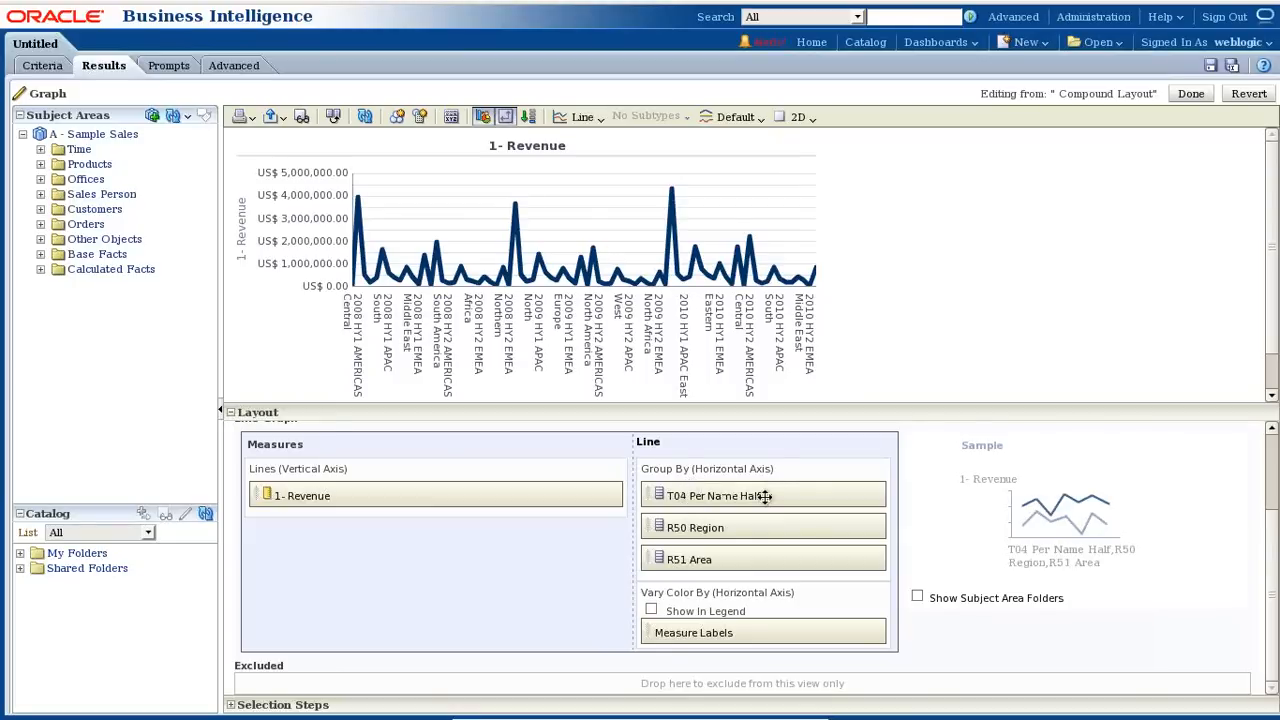
left_click_drag(706, 530, 707, 585)
left_click_drag(700, 527, 720, 567)
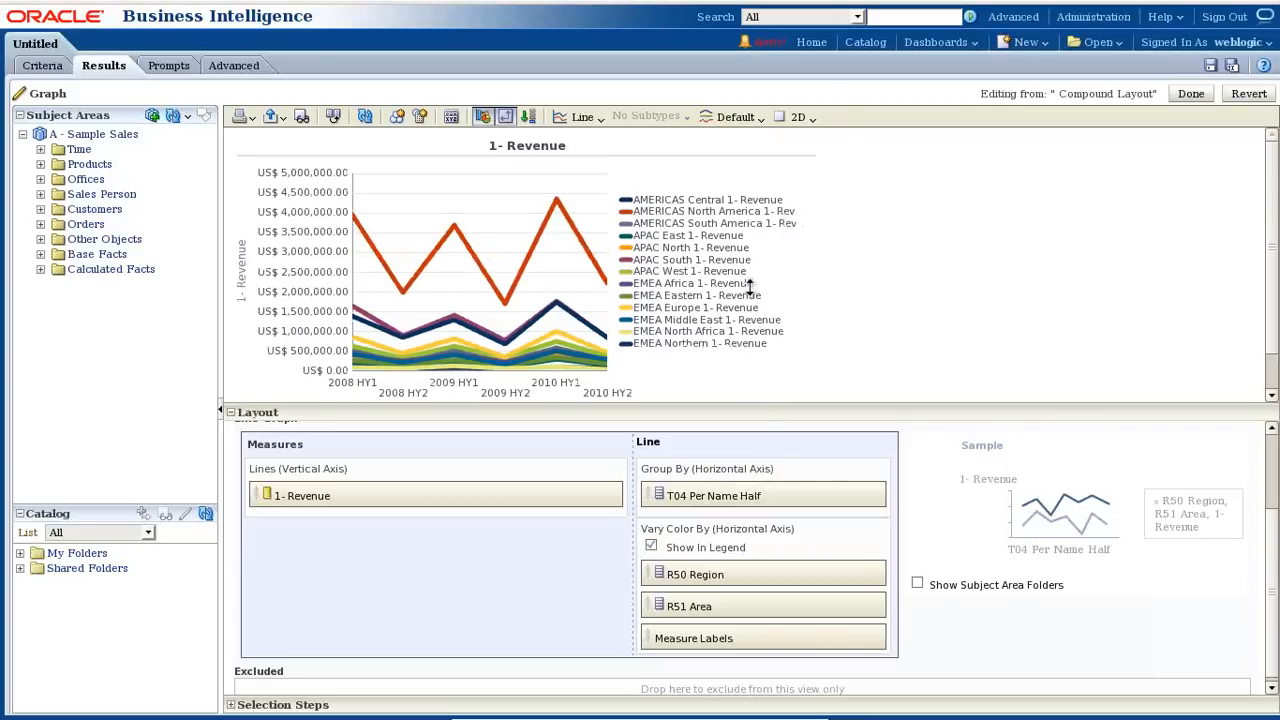
- Change the graph's line style to Curved Line and finish editing the view
left_click(757, 114)
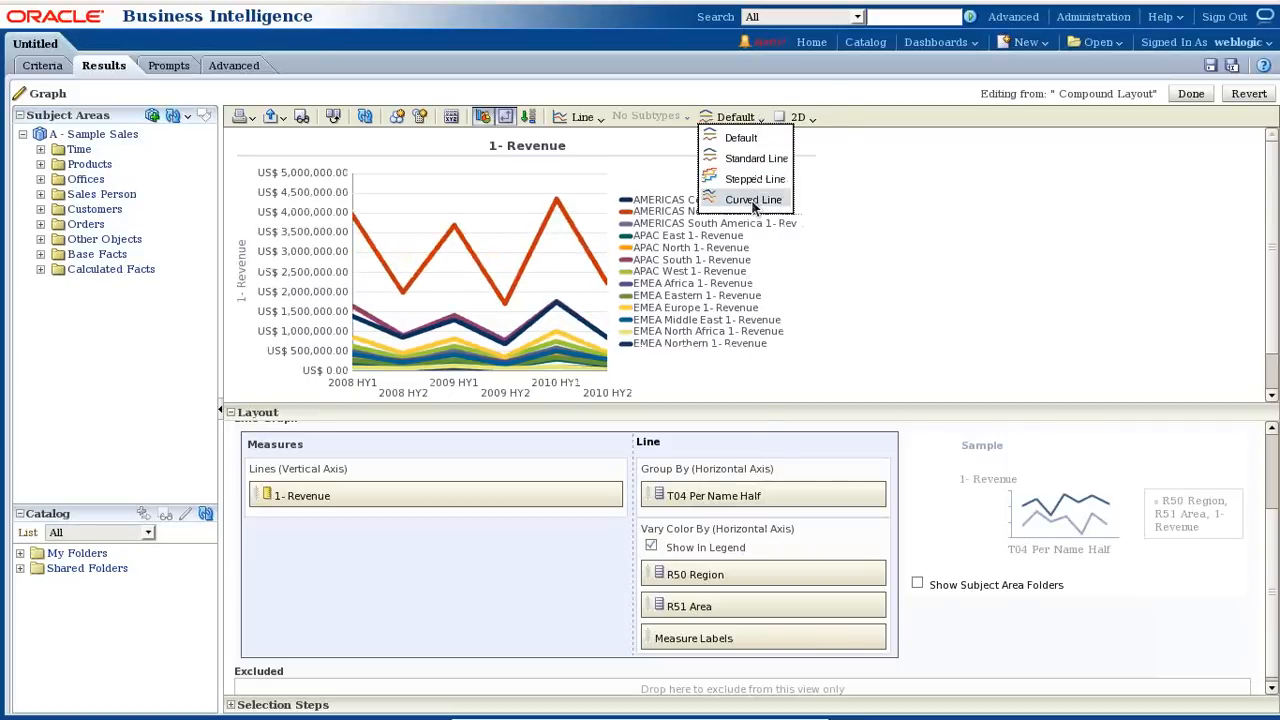
left_click(753, 201)
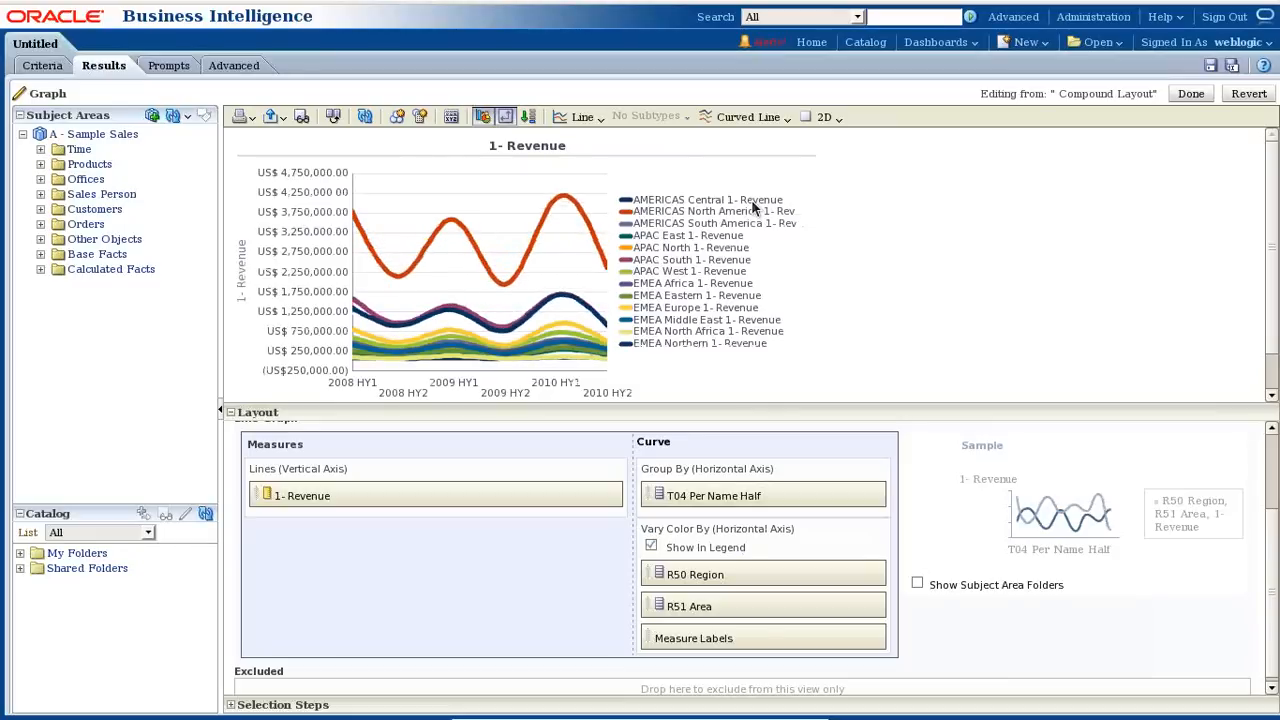
left_click(1192, 93)
- Save the analysis as World_Map_Analysis in /Shared Folders/Components/Demo, overwriting the existing one
left_click(1211, 66)
left_click(384, 232)
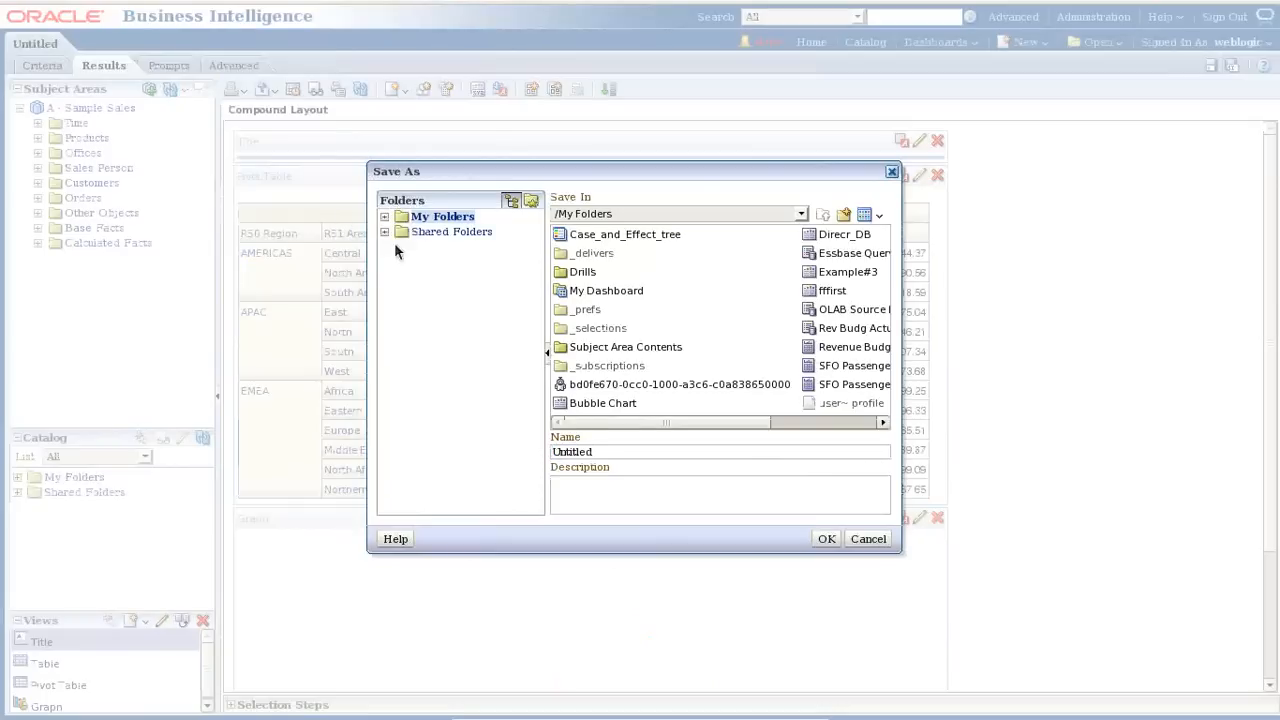
left_click(422, 382)
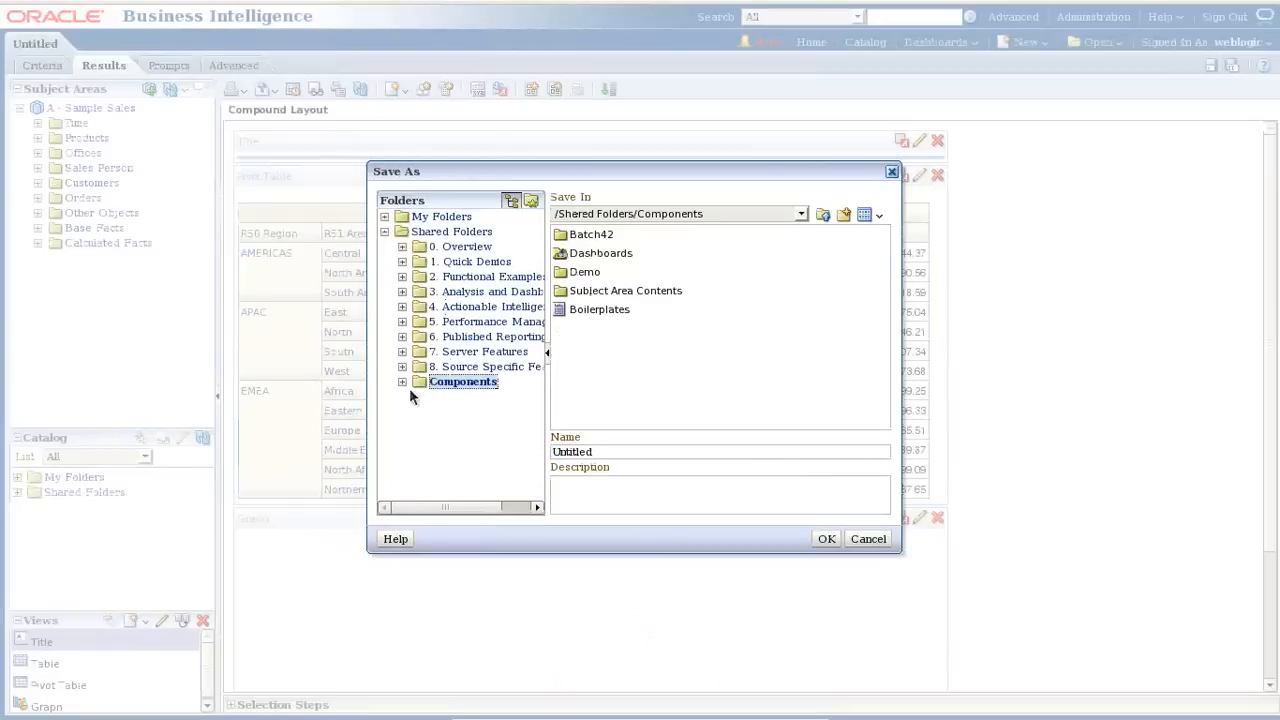
double_click(588, 272)
left_click(622, 253)
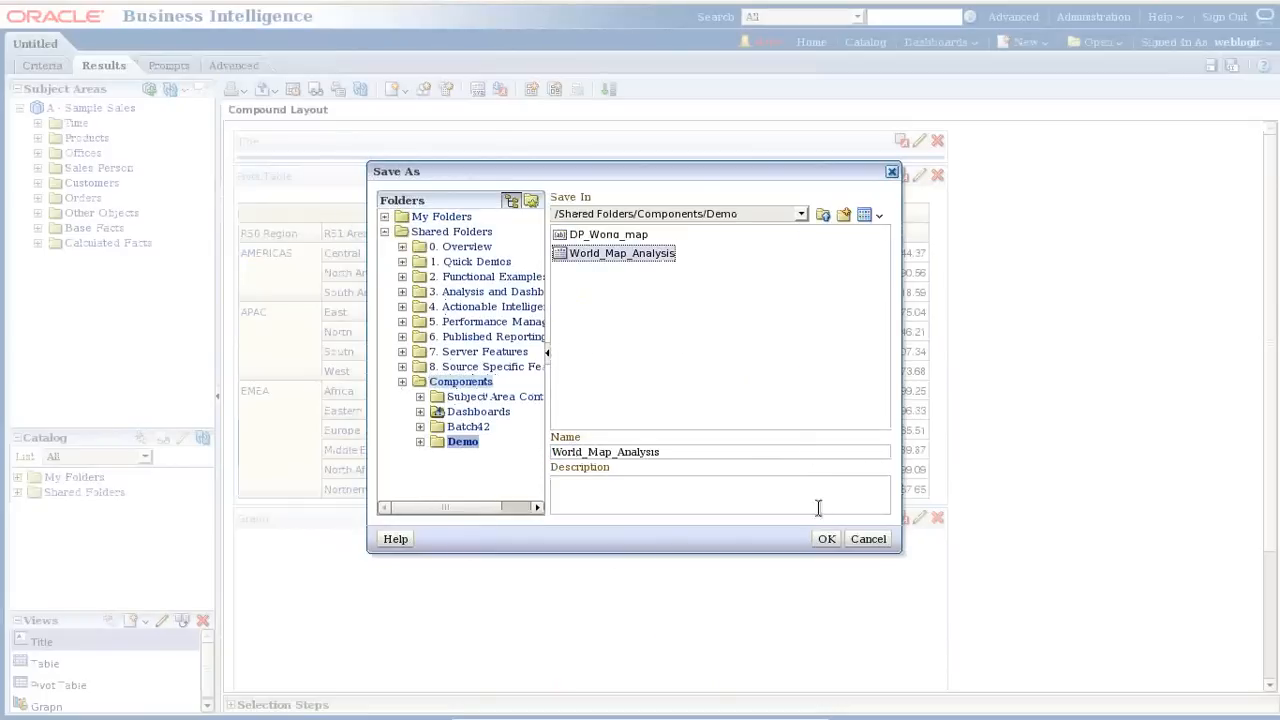
left_click(827, 539)
left_click(806, 405)
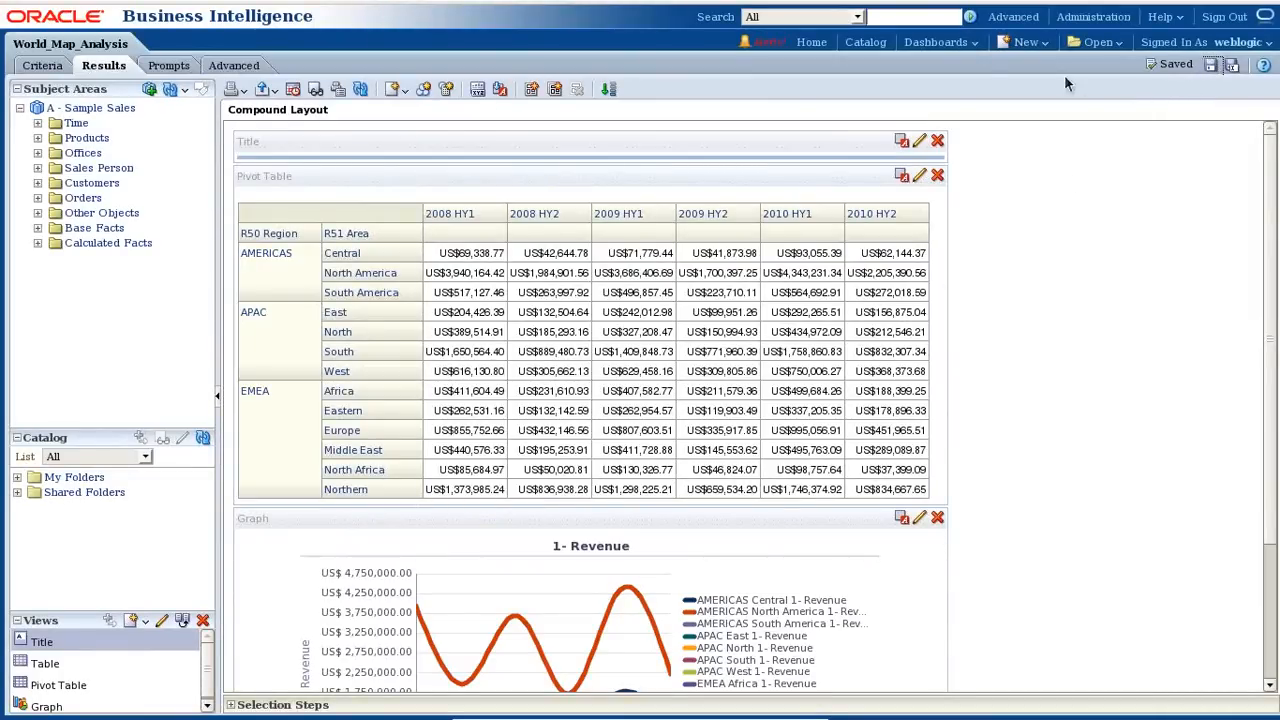
- Open My Dashboard's Image PromptTestFinal page for editing from the catalog
left_click(915, 45)
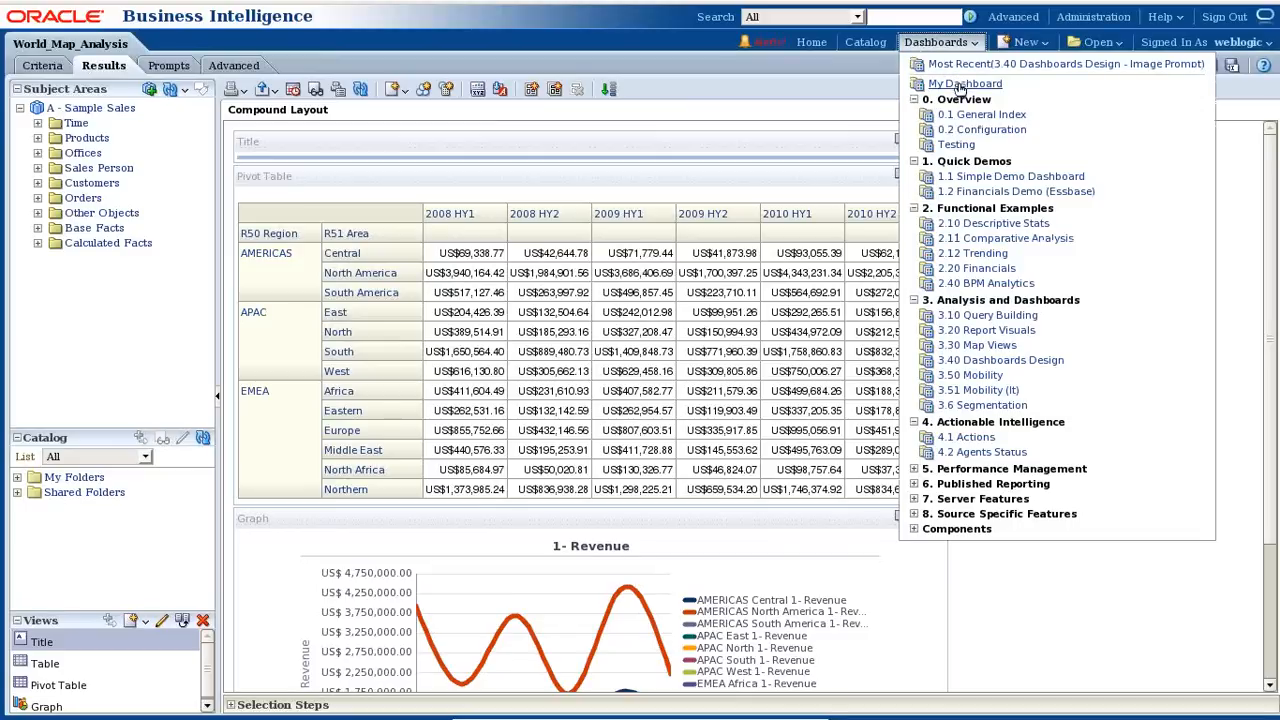
left_click(960, 84)
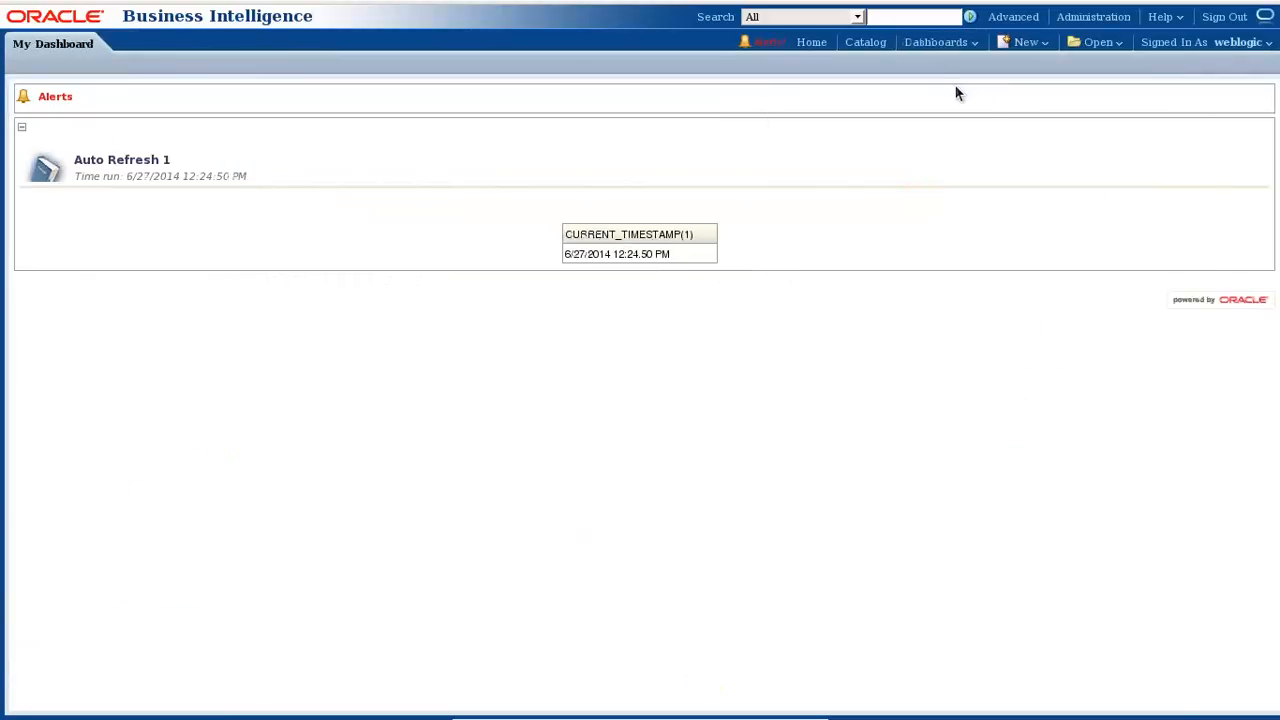
left_click(863, 43)
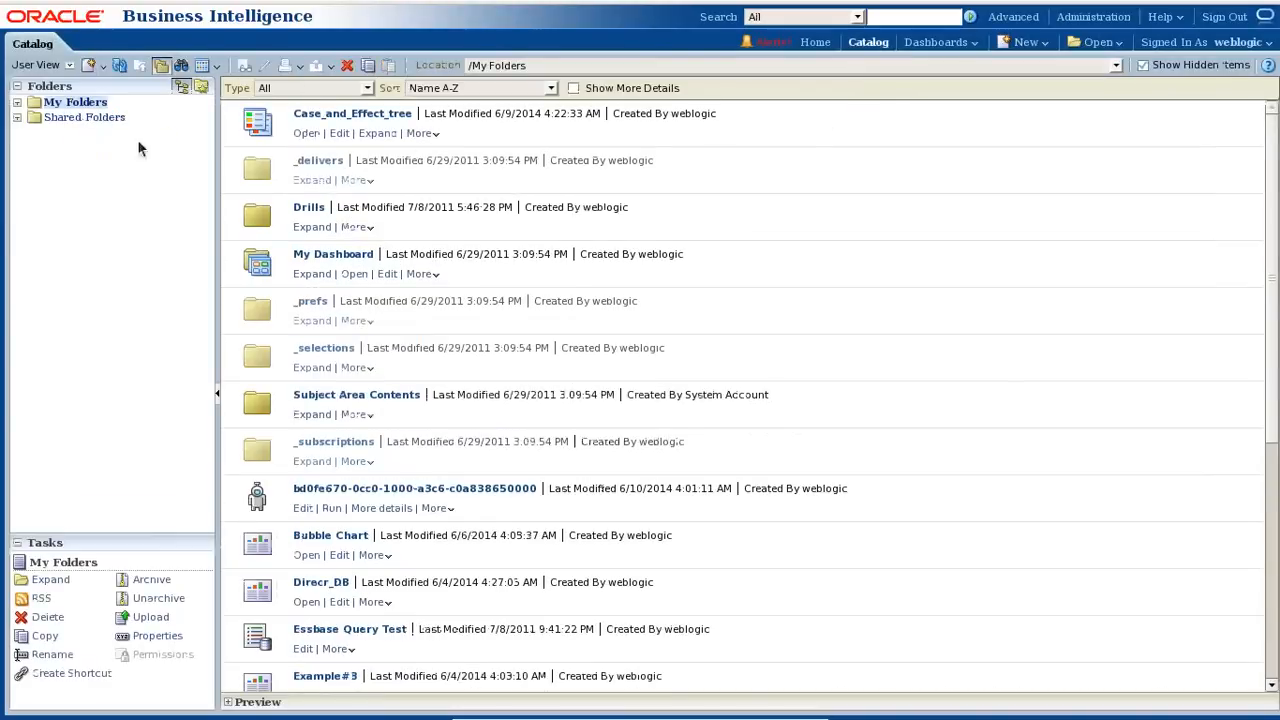
left_click(310, 276)
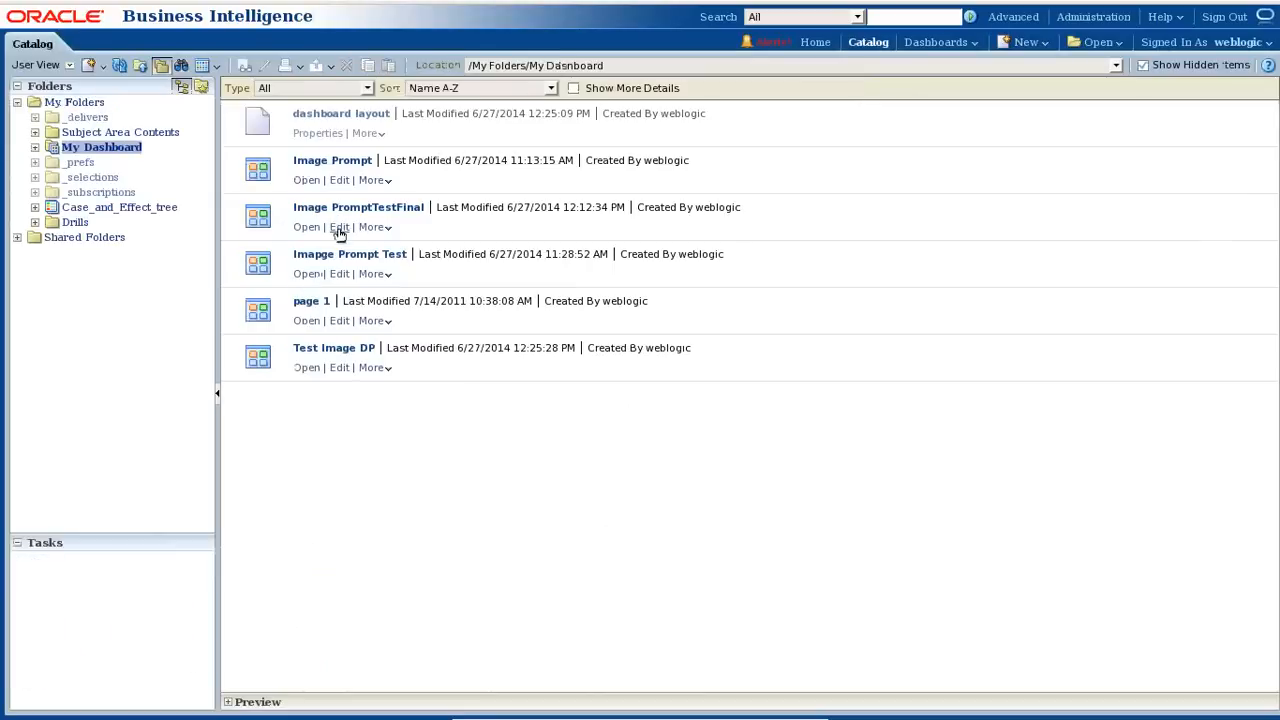
left_click(341, 229)
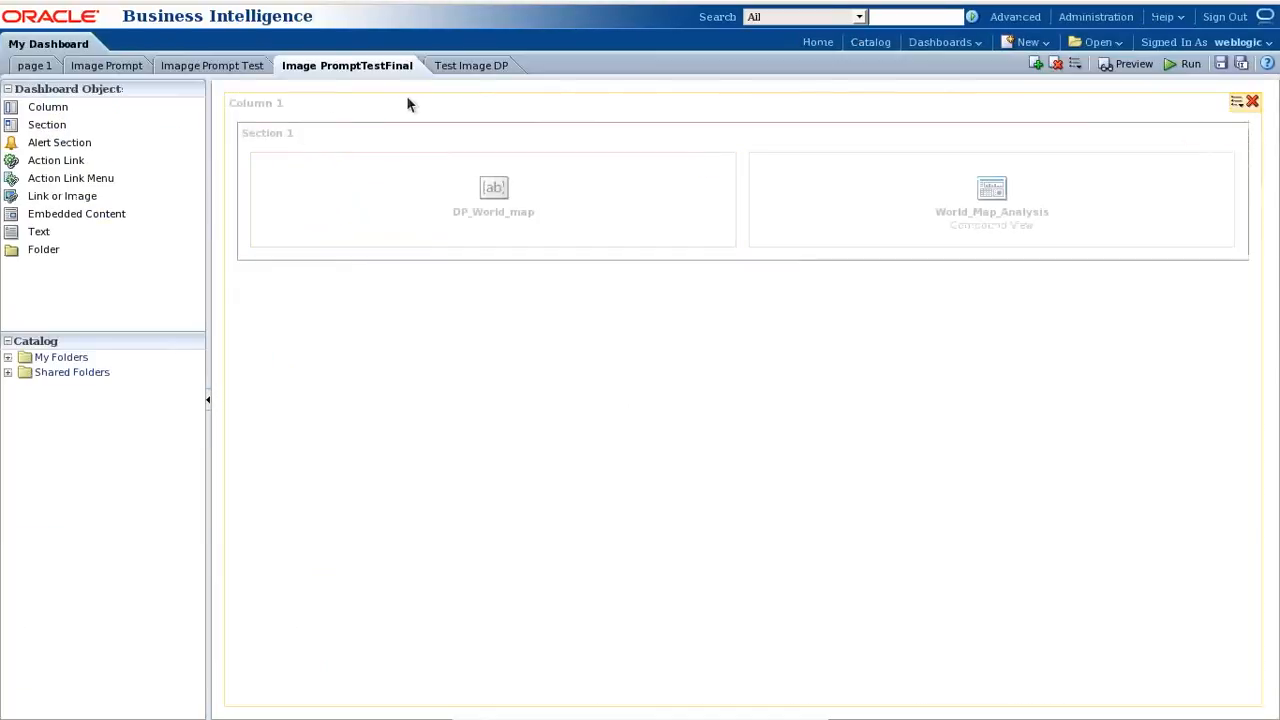
- Delete the Image PromptTestFinal and Test Image DP pages from the dashboard
left_click(1055, 63)
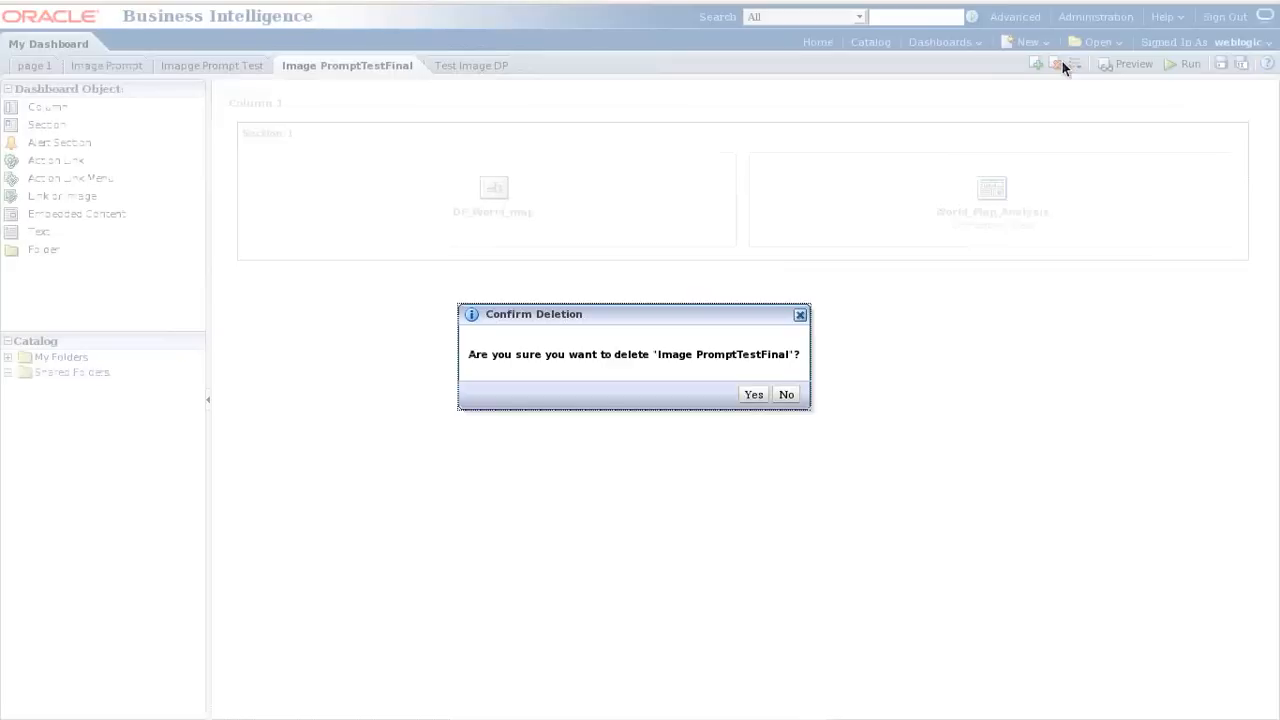
left_click(764, 394)
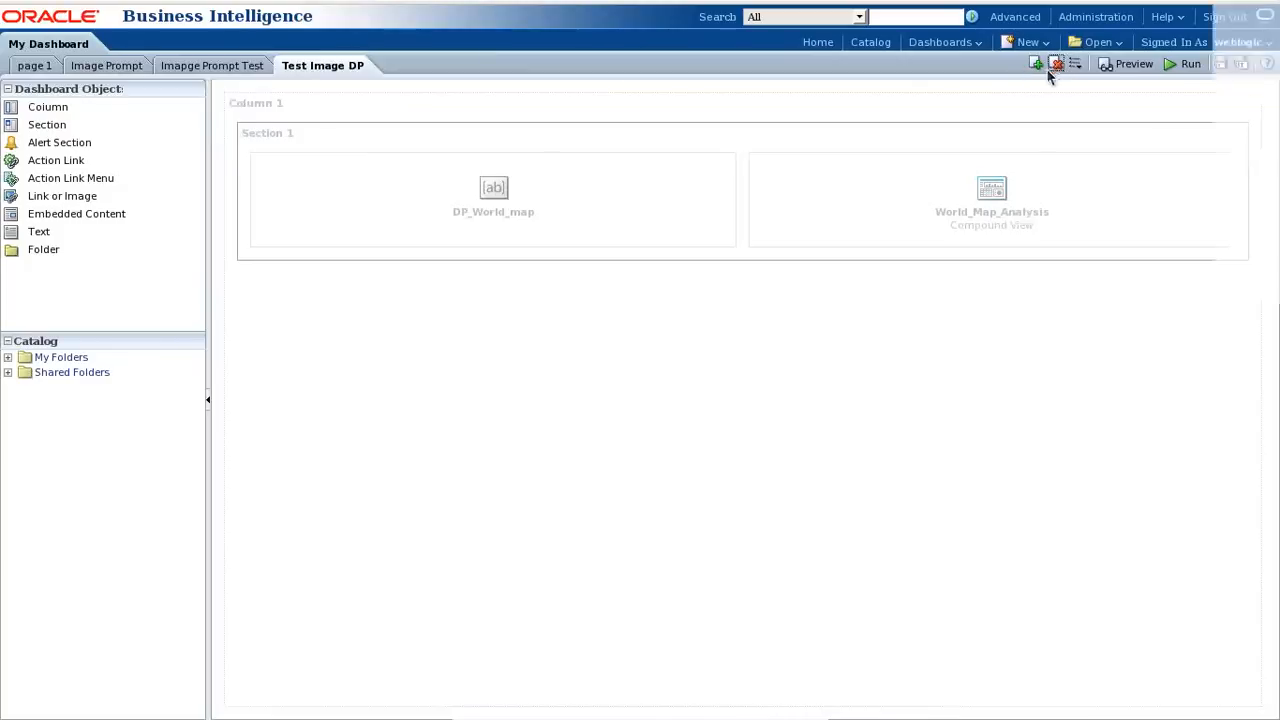
left_click(1054, 65)
left_click(729, 394)
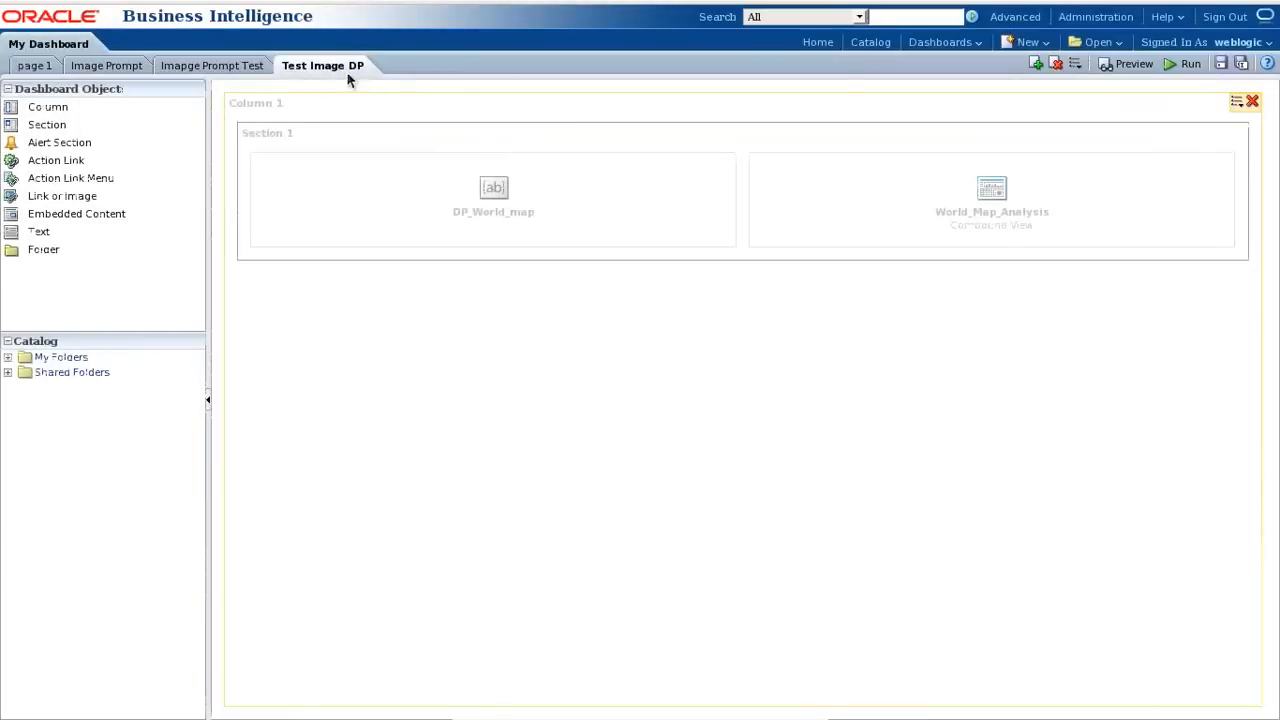
- Add a dashboard page named DP Image Map
left_click(1036, 63)
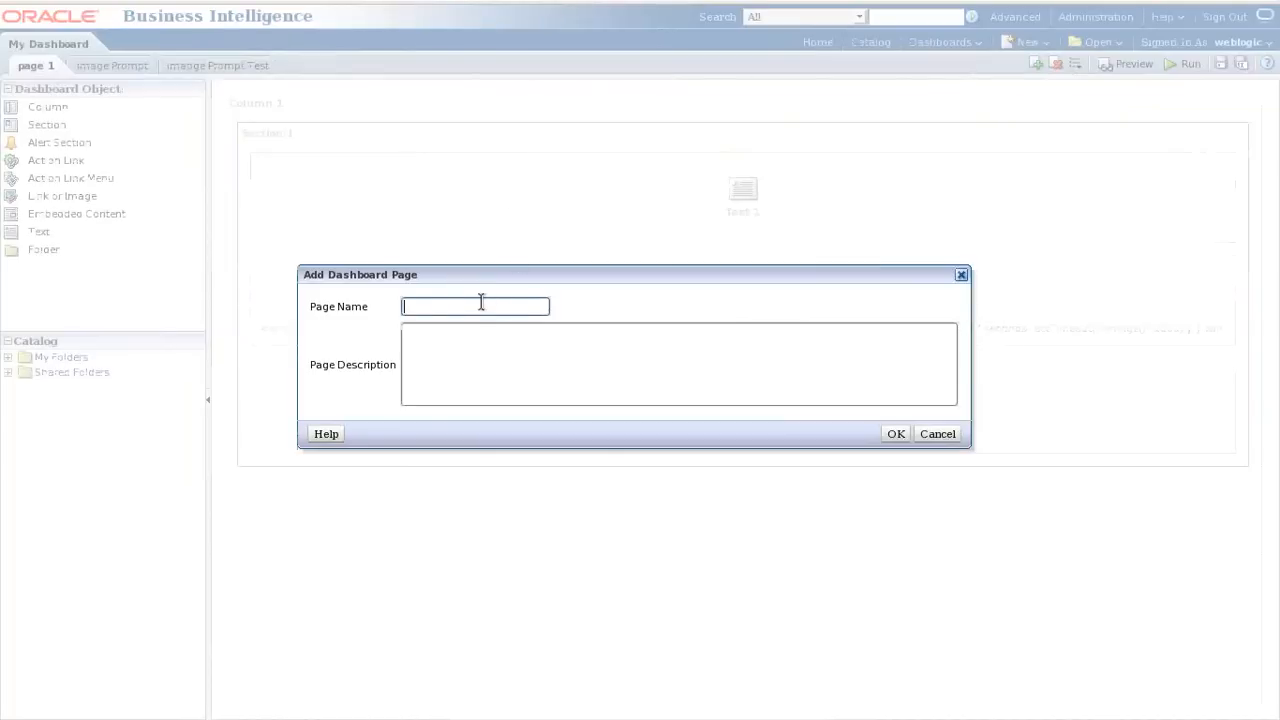
type("DP Image Map")
left_click(537, 366)
left_click(894, 434)
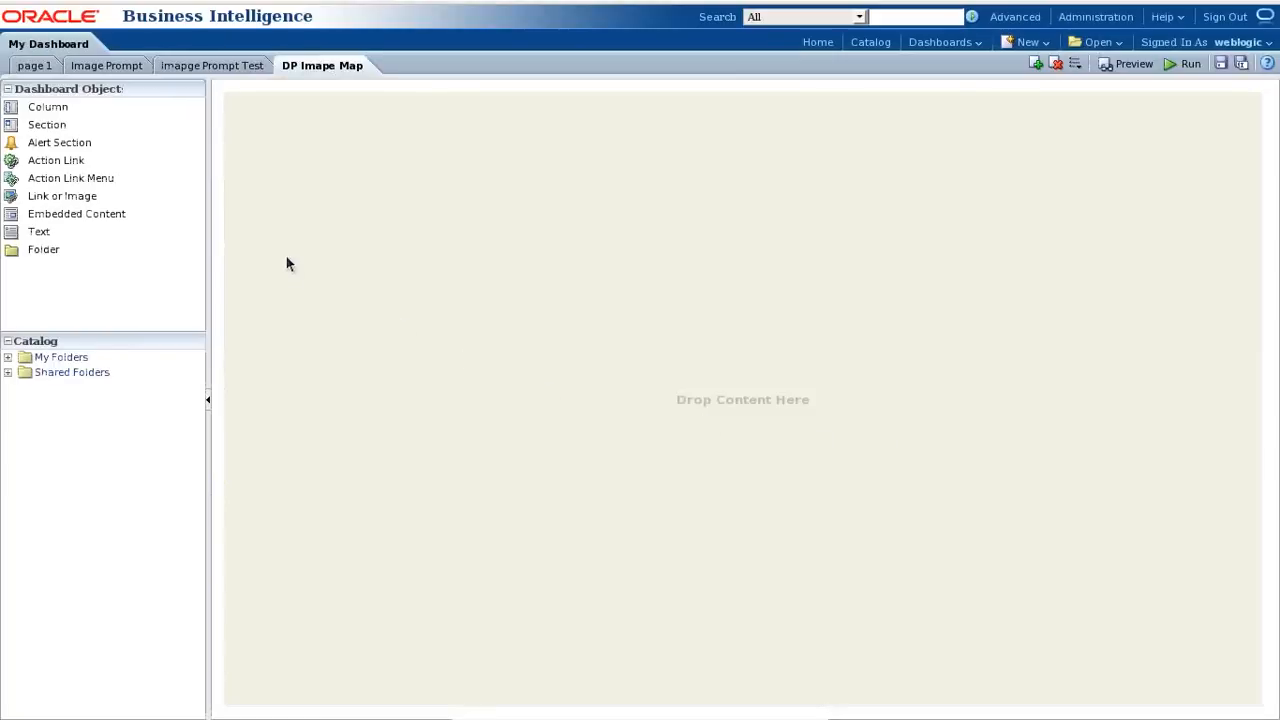
- Add a section to the page and place DP_World_map and World_Map_Analysis from Components/Demo side by side in it
left_click_drag(30, 126, 328, 184)
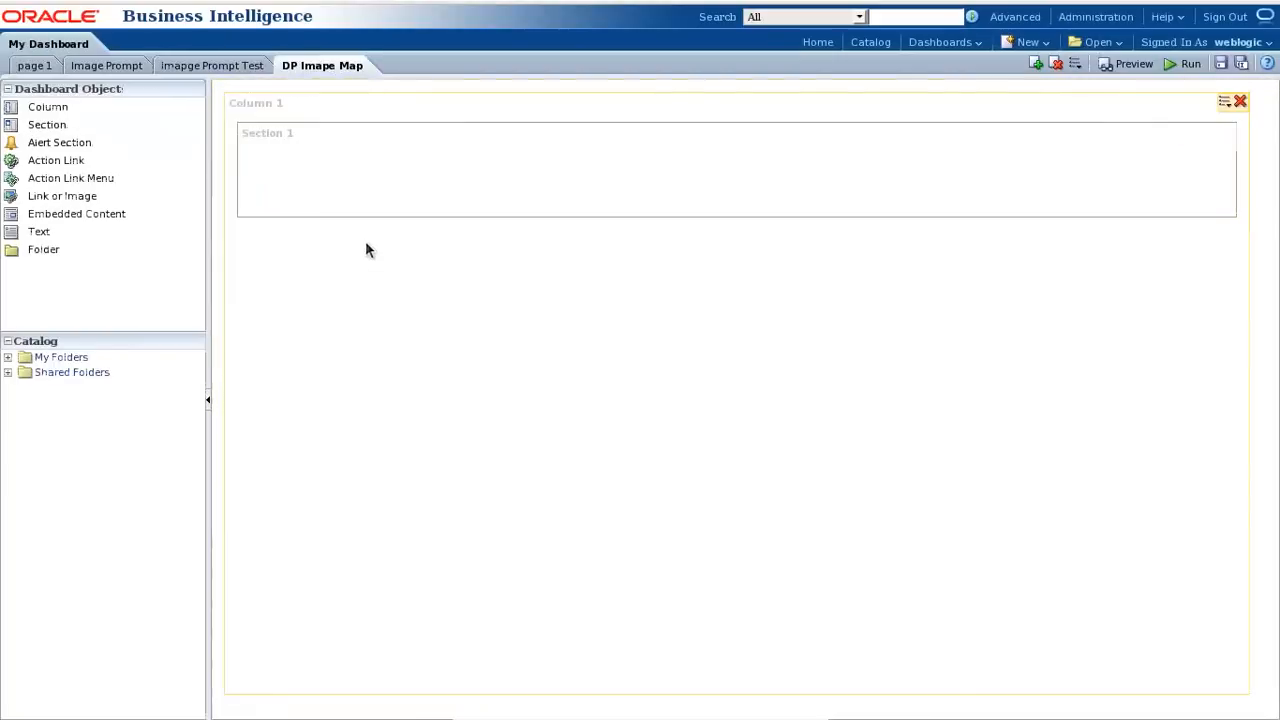
left_click(8, 372)
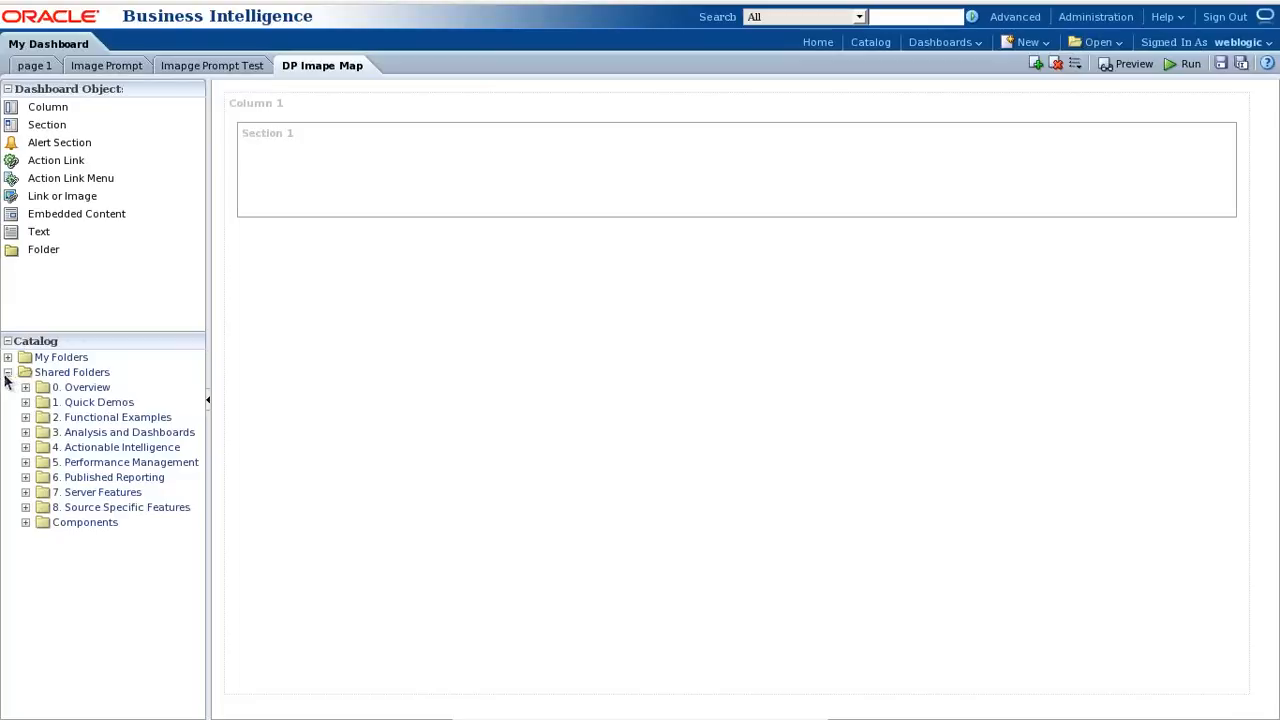
left_click(25, 522)
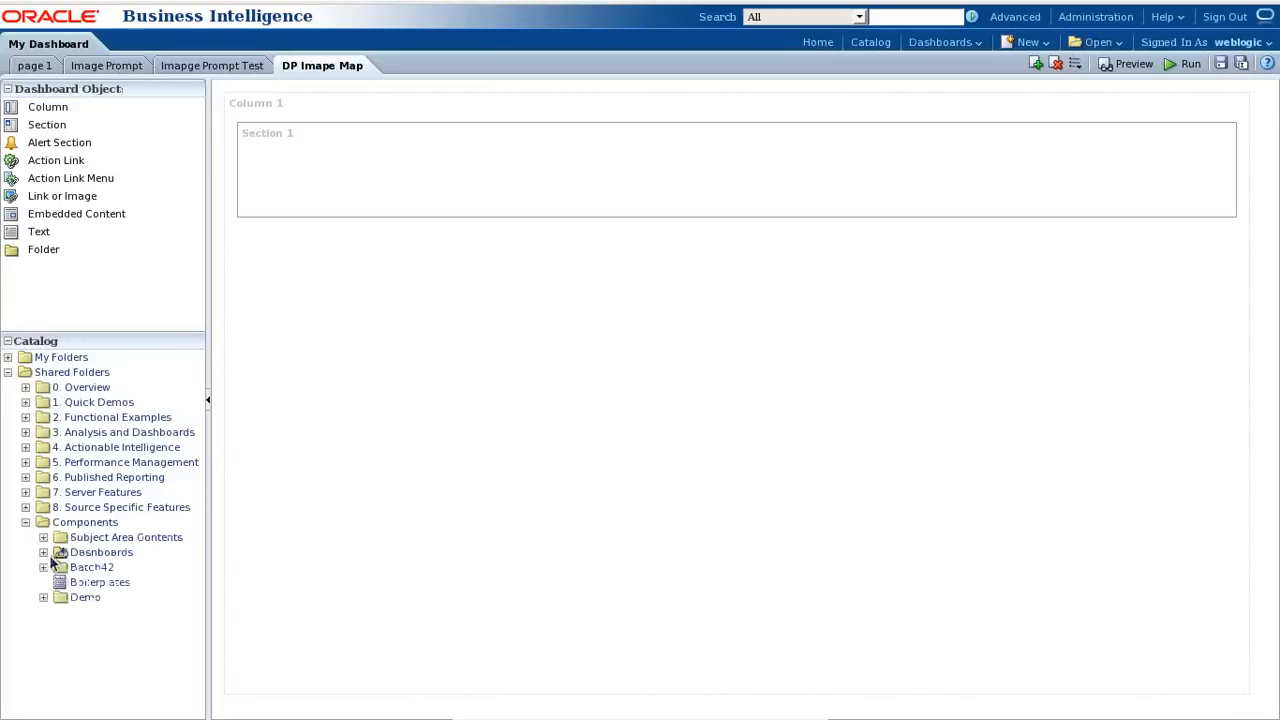
left_click(43, 598)
left_click_drag(116, 617, 451, 150)
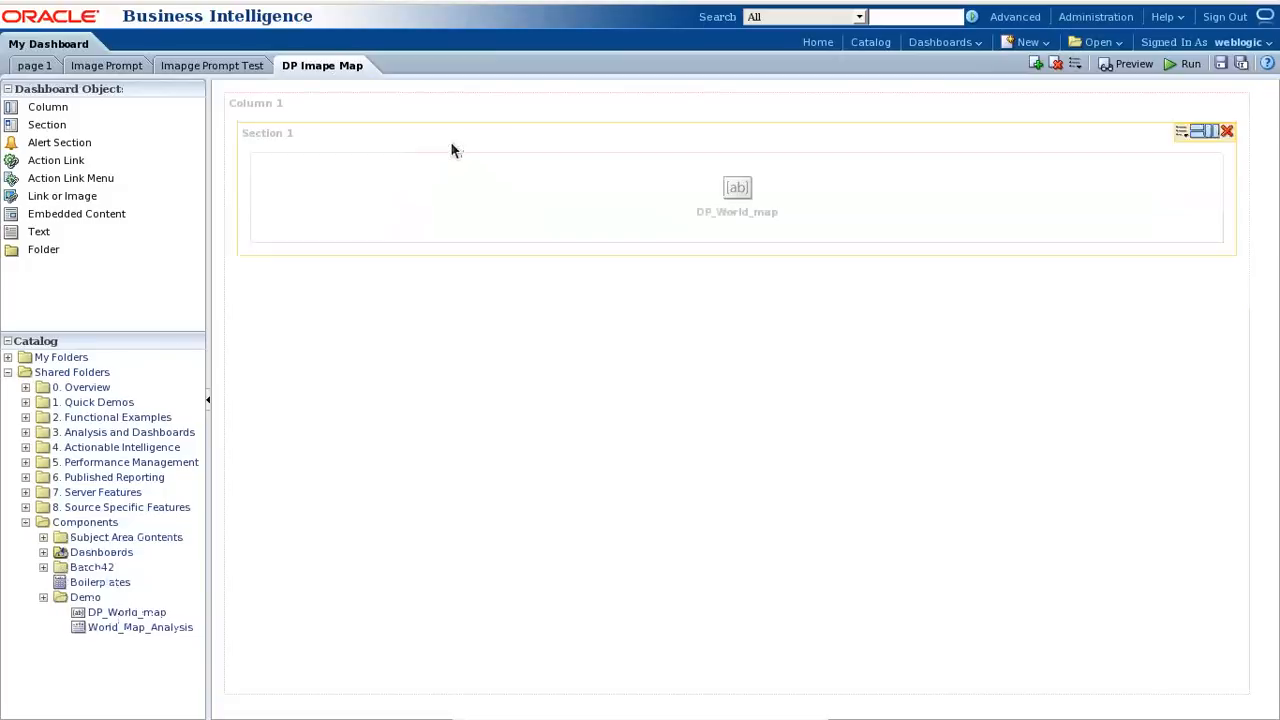
left_click_drag(128, 630, 1229, 206)
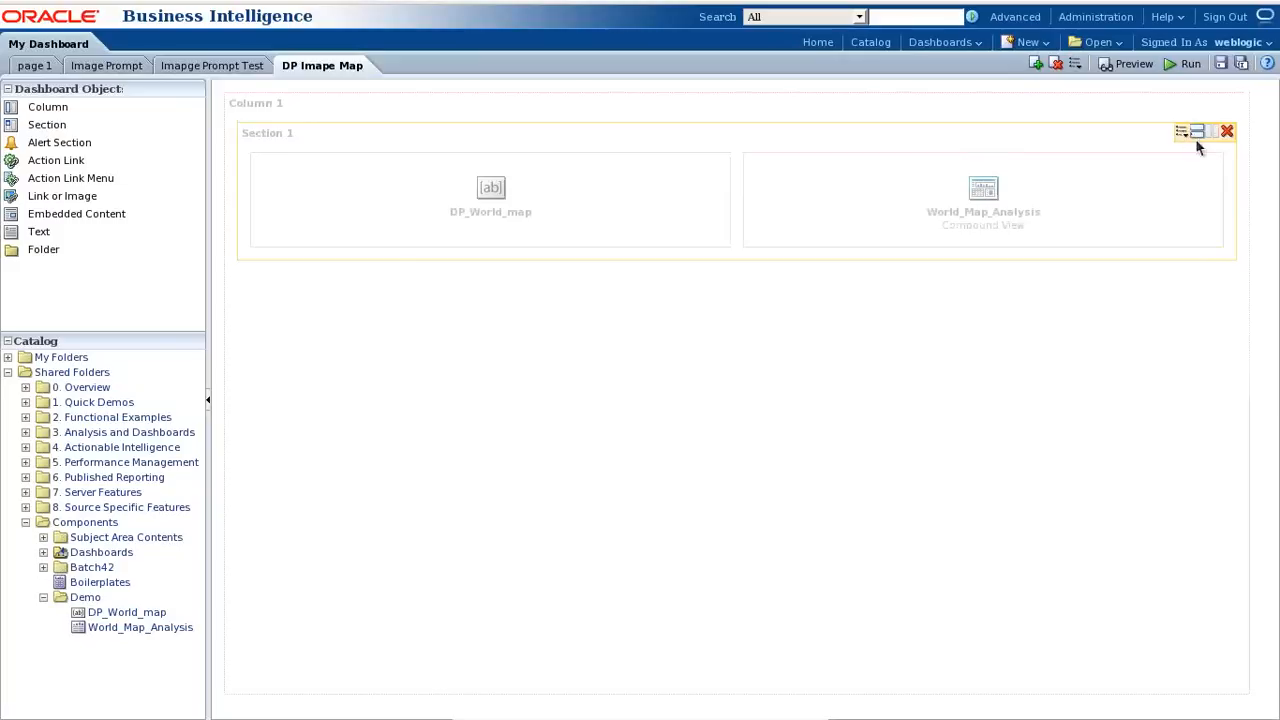
- Save the DP Image Map dashboard page and run it
left_click(1220, 63)
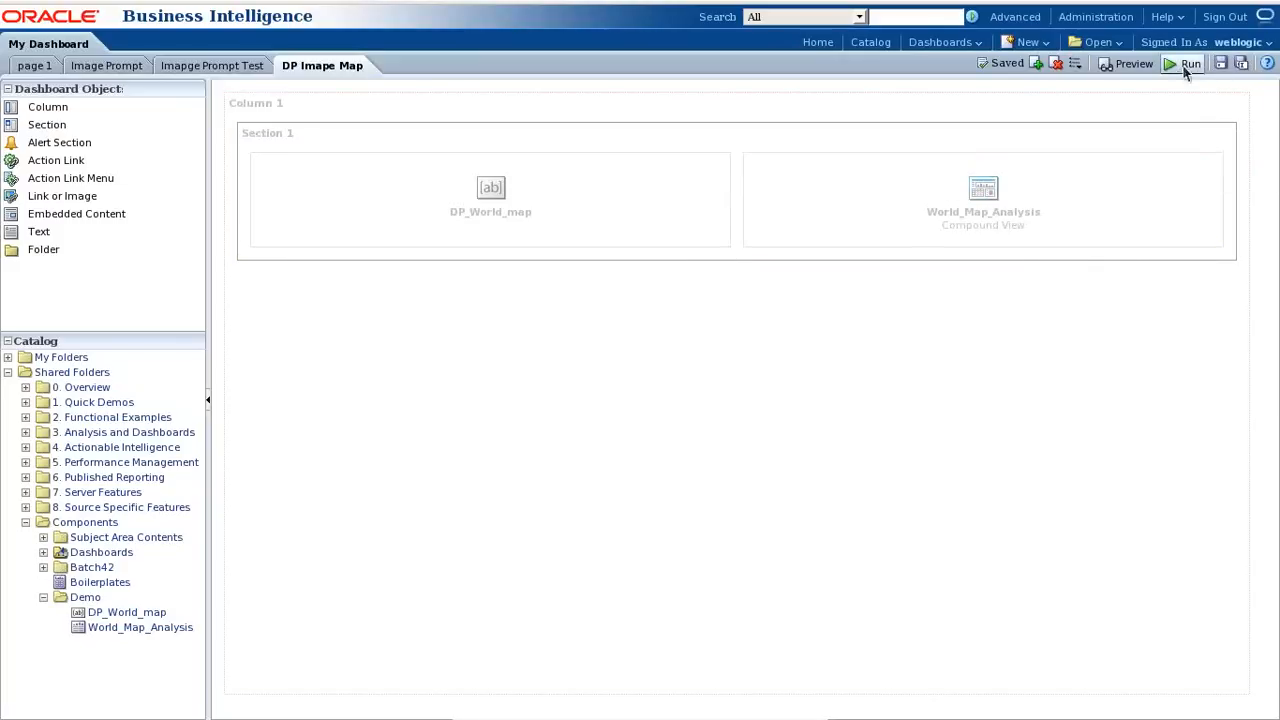
left_click(1186, 66)
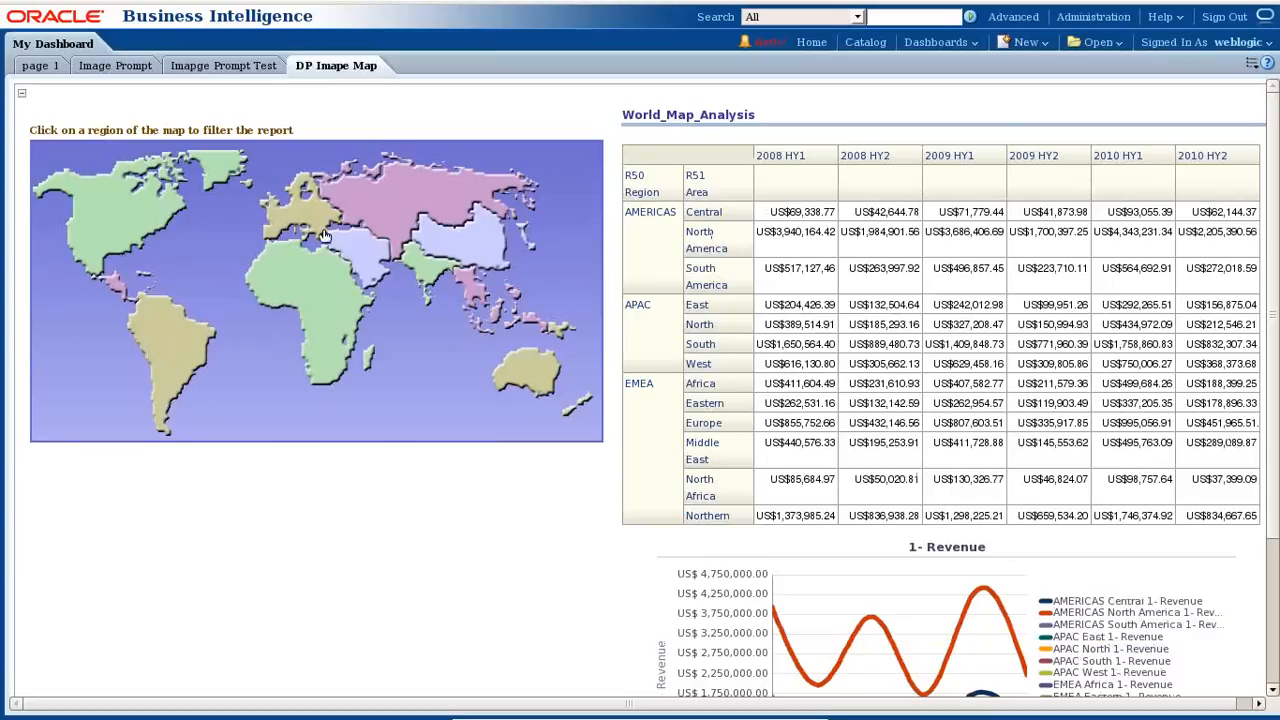
- Test the map prompt by filtering the report to the Americas, APAC and EMEA regions in turn
left_click(126, 210)
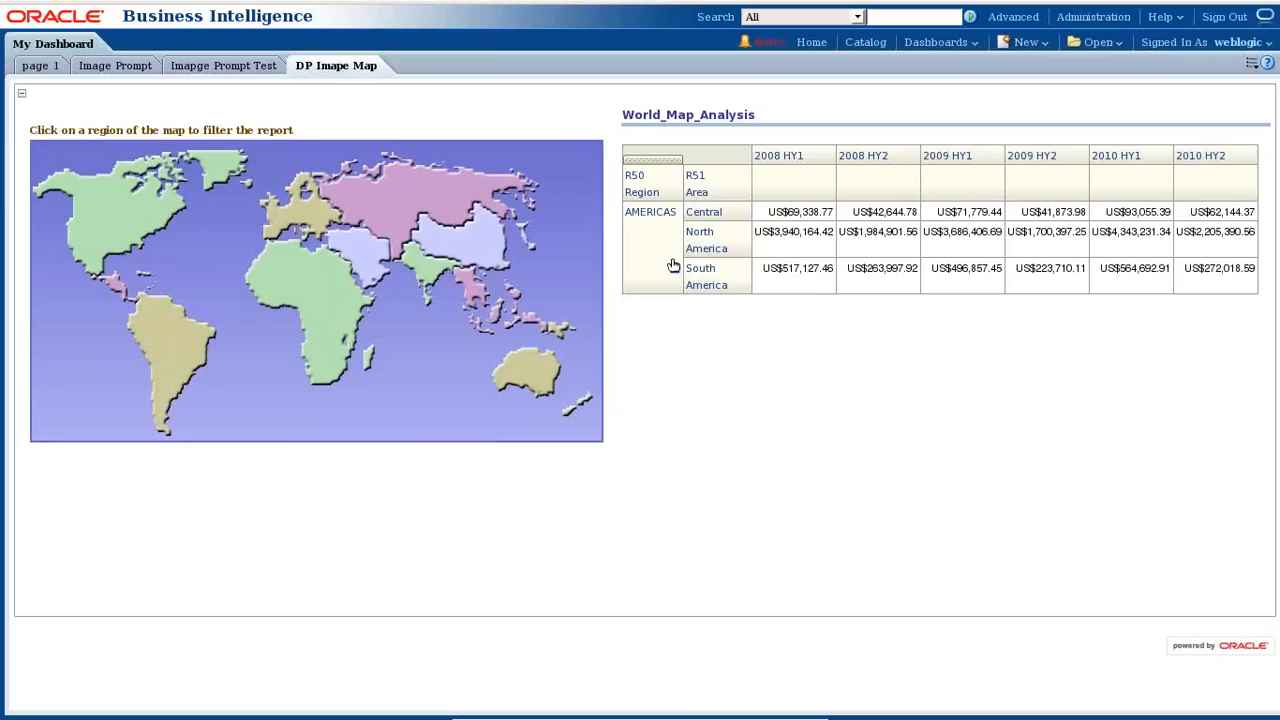
left_click(420, 268)
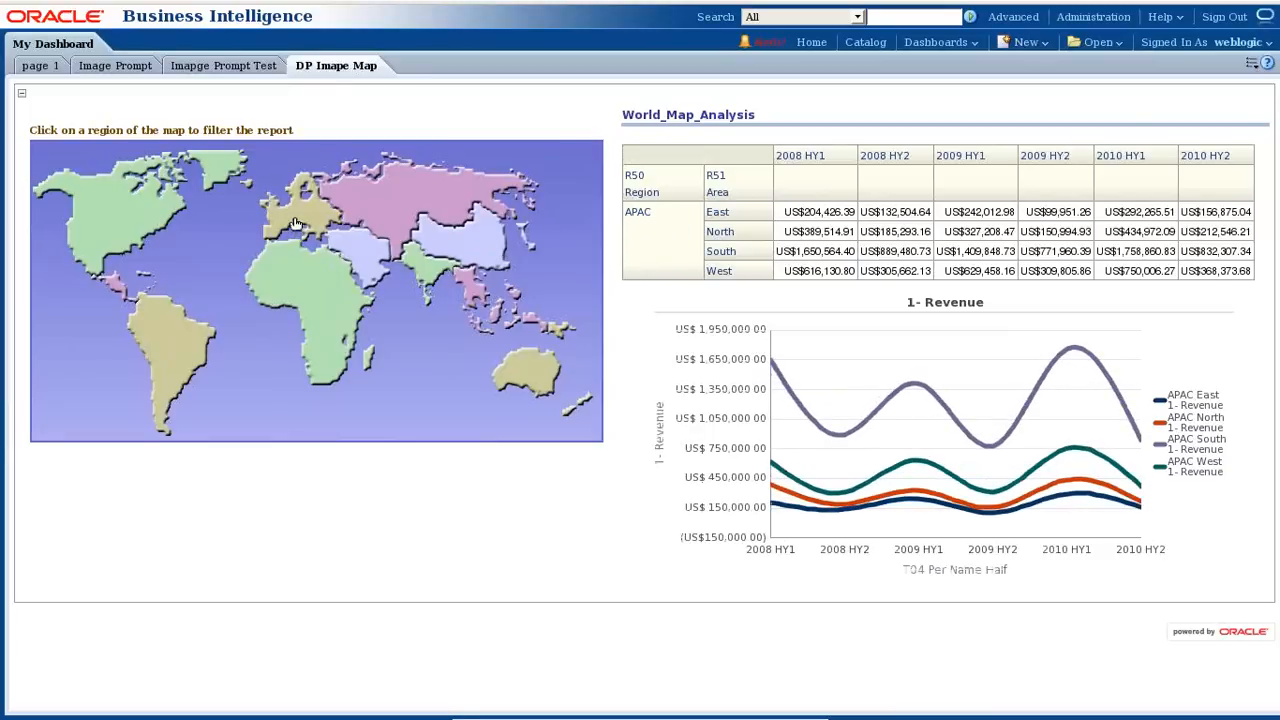
left_click(296, 222)
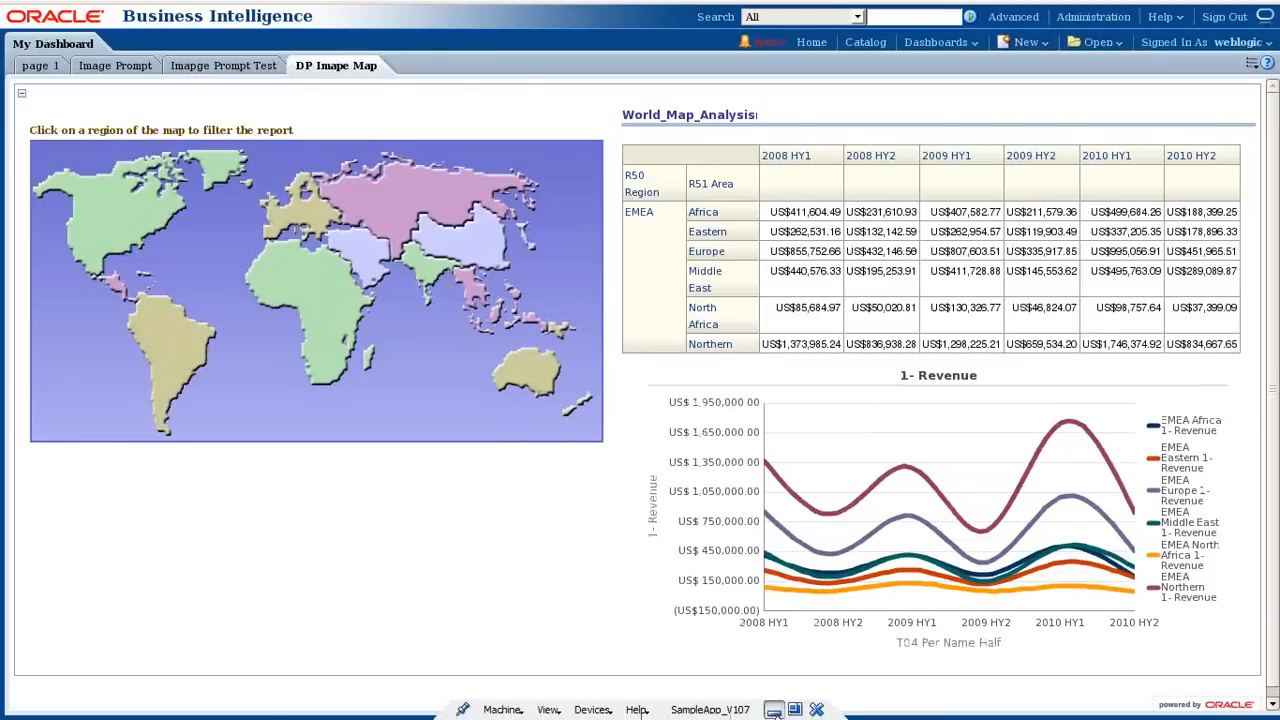
- Minimize the virtual machine and switch to the OBIEE Image Prompt presentation in PowerPoint
left_click(774, 711)
left_click(320, 8)
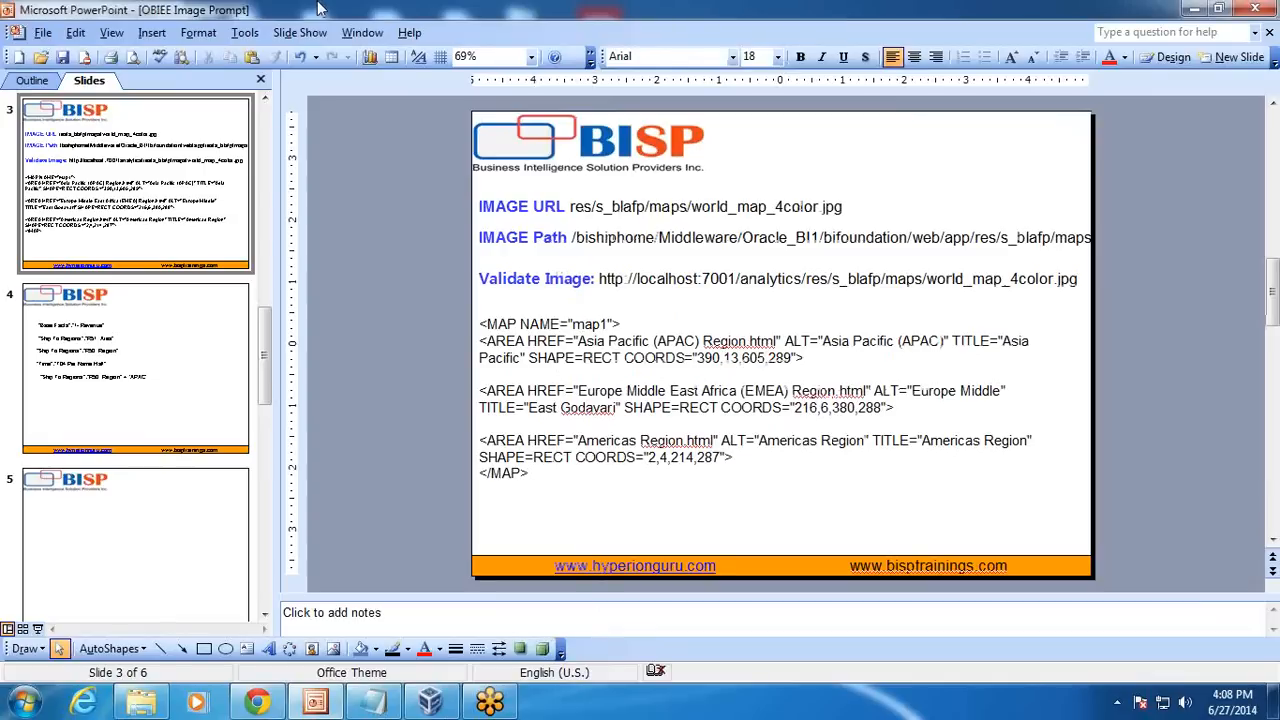